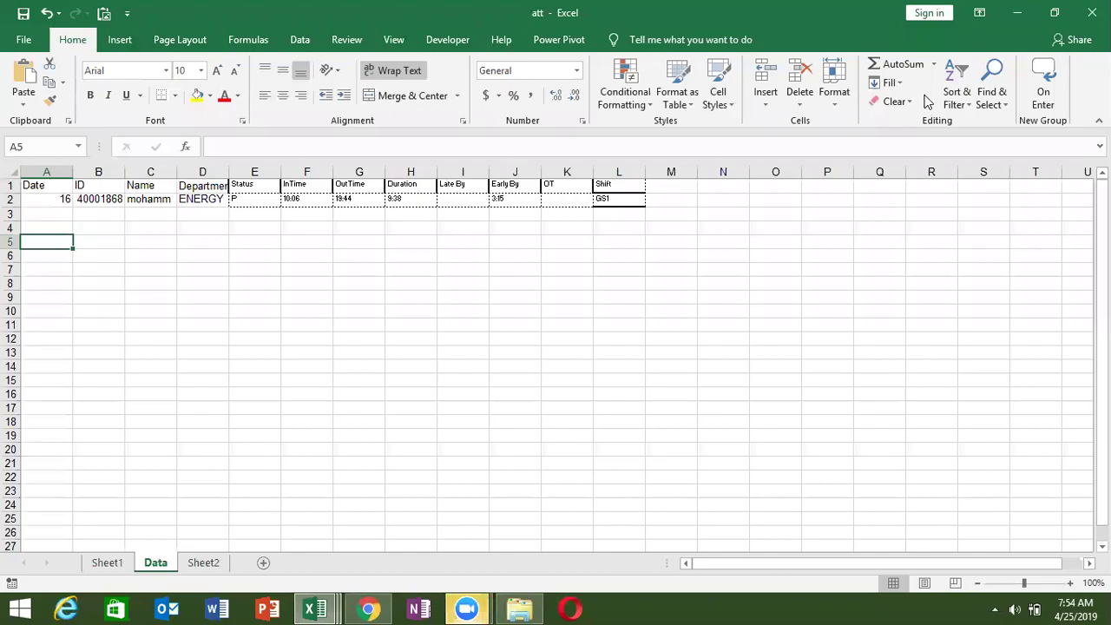
On Sheet1, insert a blank column before column A, shifting the attendance report right.
key(ctrl+Page_Up)
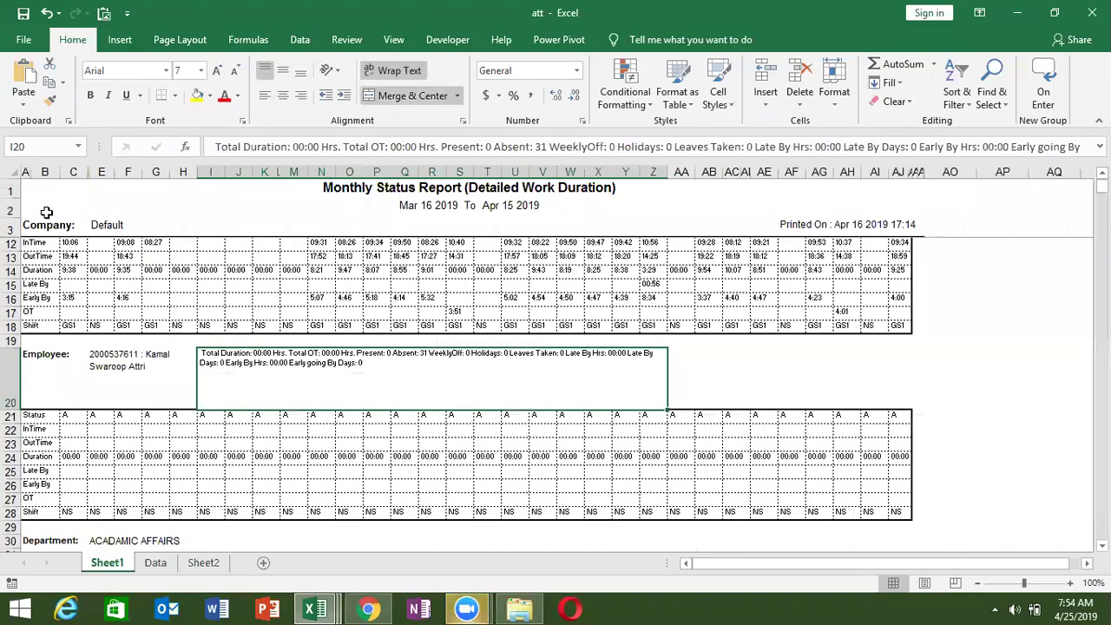
click(26, 173)
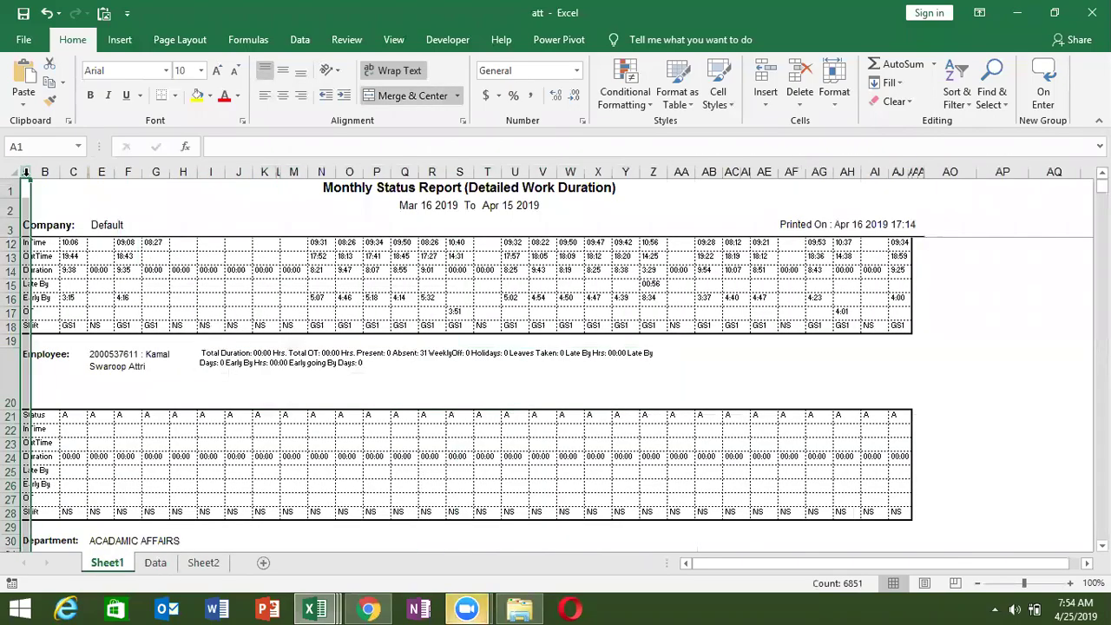
right_click(26, 172)
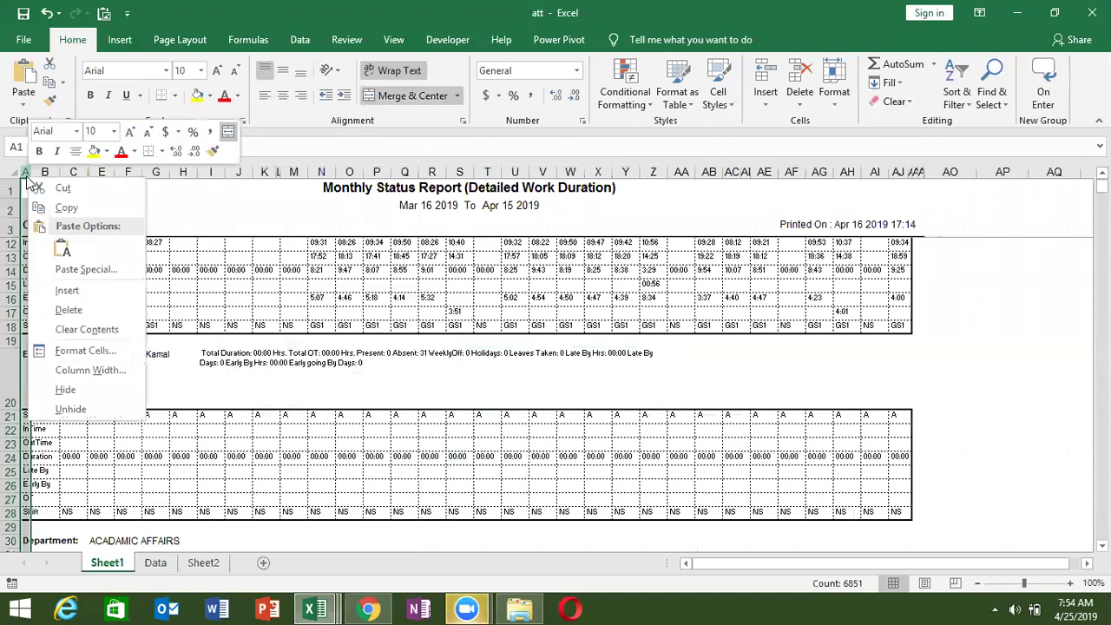
click(71, 287)
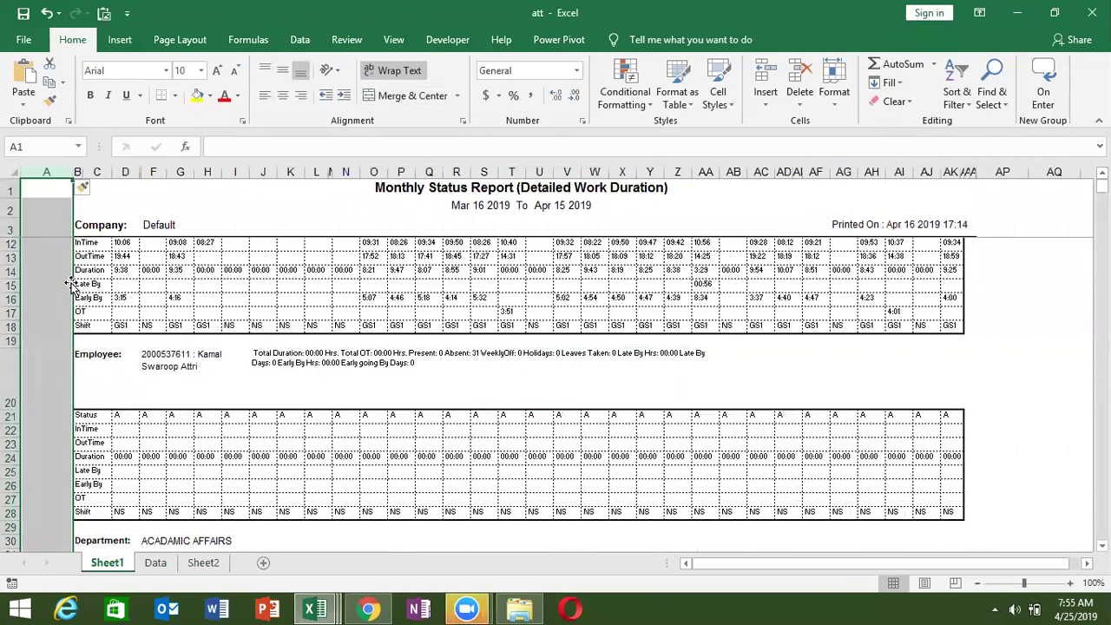
key(Down)
key(Down)
key(Down)
key(Down)
key(Up)
key(Down)
key(Down)
key(Down)
key(Down)
key(Down)
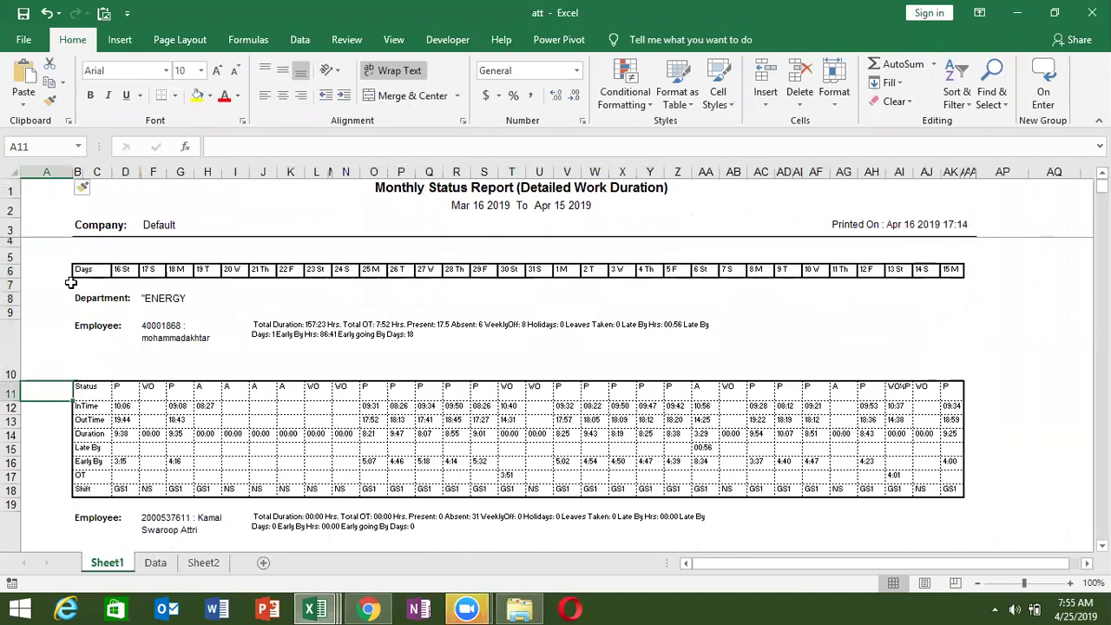
key(Down)
key(Down)
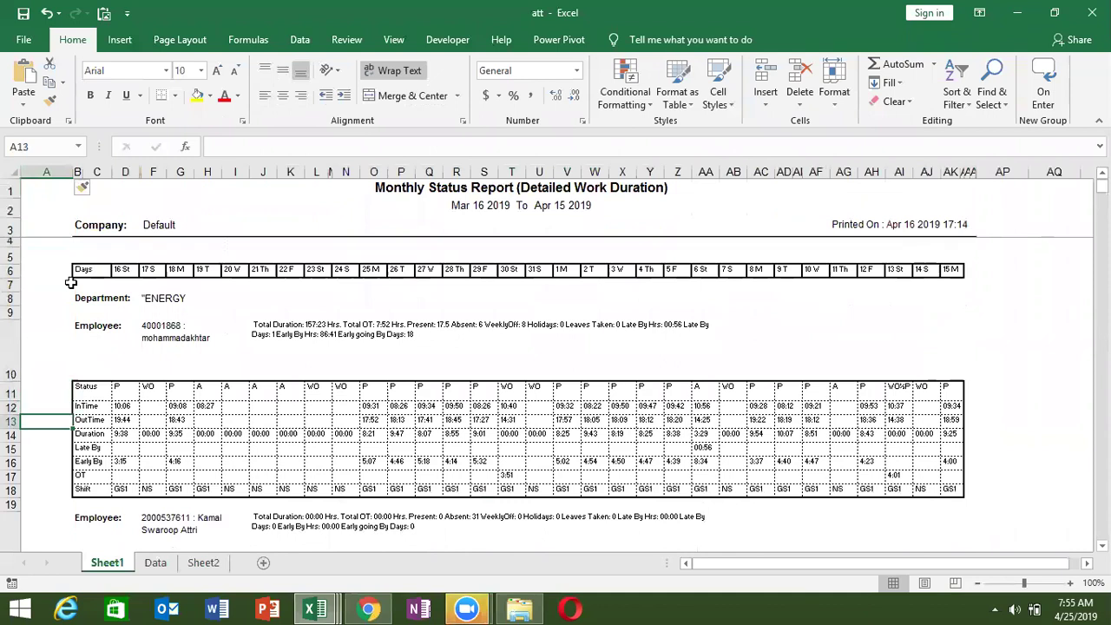
key(Up)
key(Up)
key(Up)
key(Up)
key(Up)
key(Up)
key(Down)
key(Down)
key(Down)
key(Up)
key(Up)
key(Up)
key(Up)
key(Down)
key(Down)
key(Down)
key(Down)
key(Down)
key(Down)
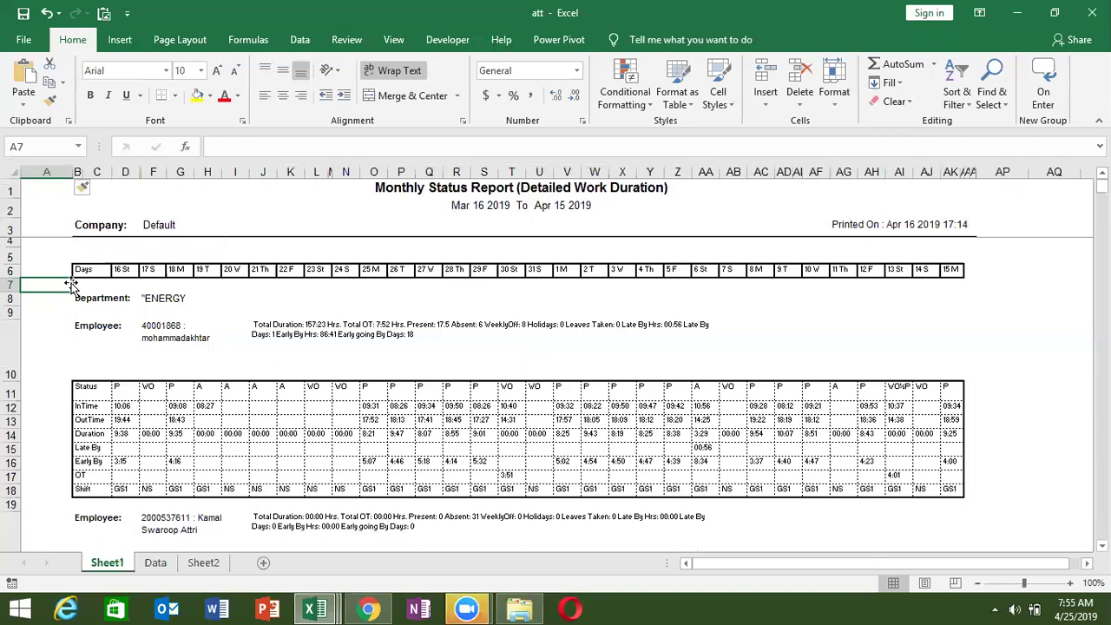
text(=)
key(Escape)
key(Down)
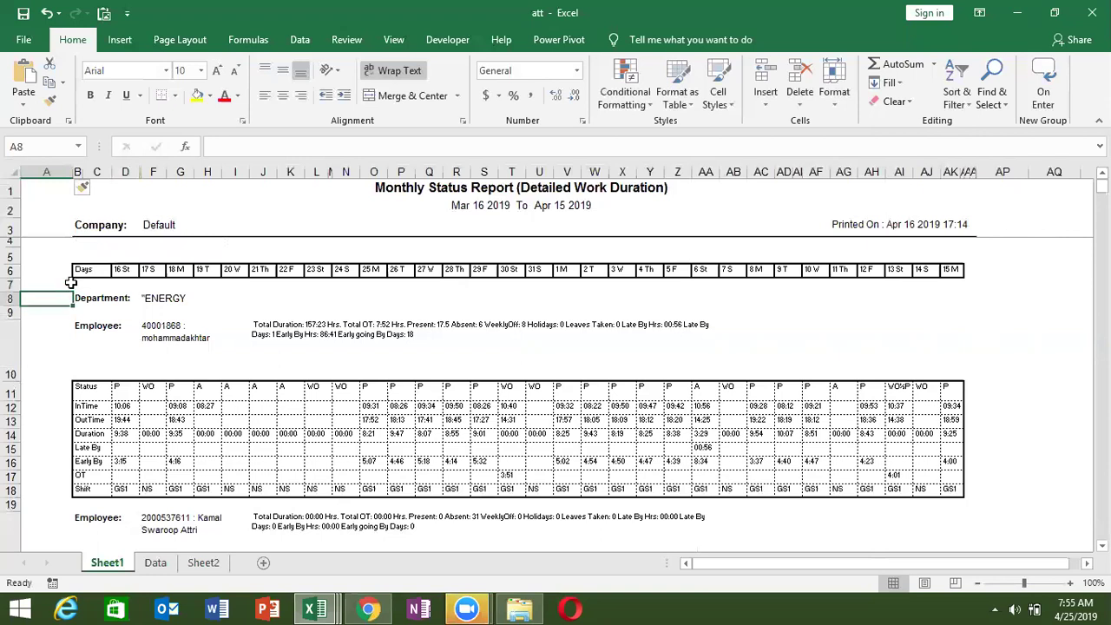
text(=)
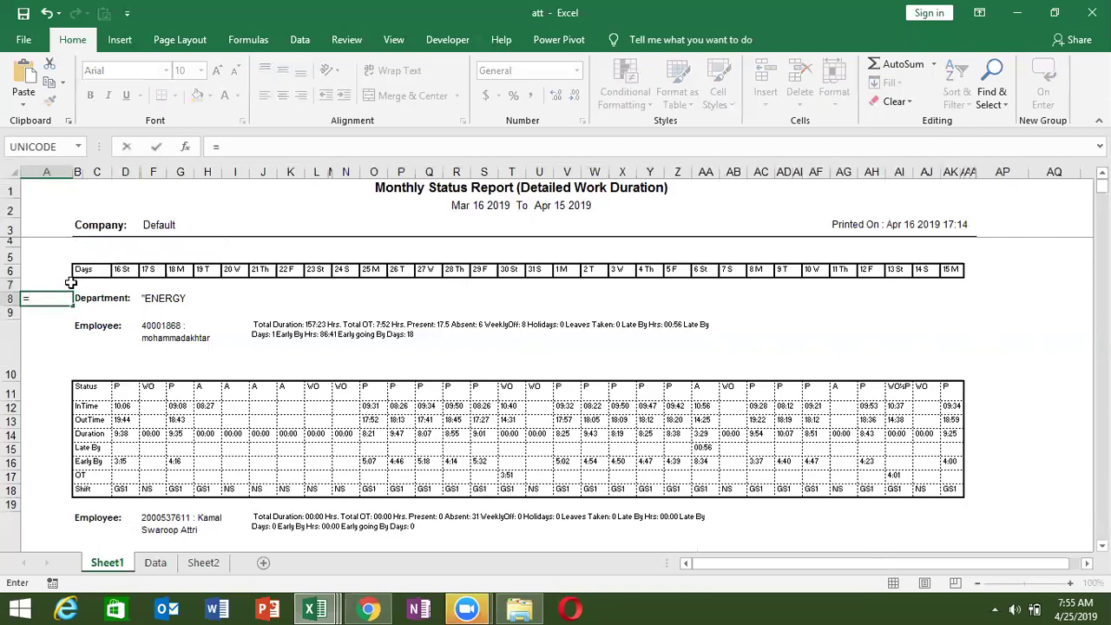
text(IF()
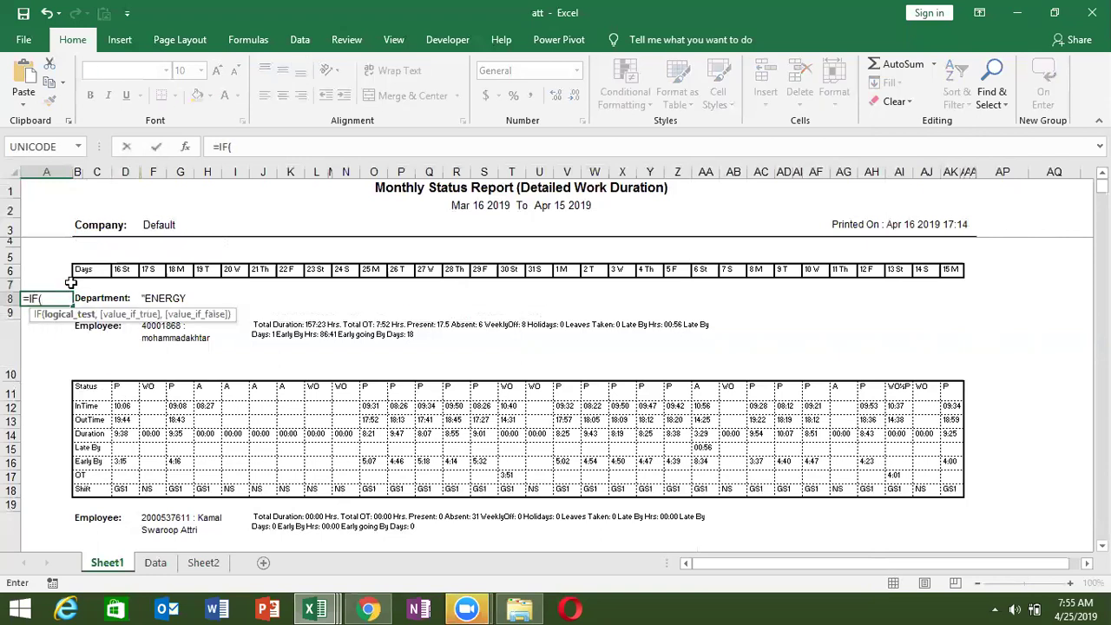
key(Right)
key(Right)
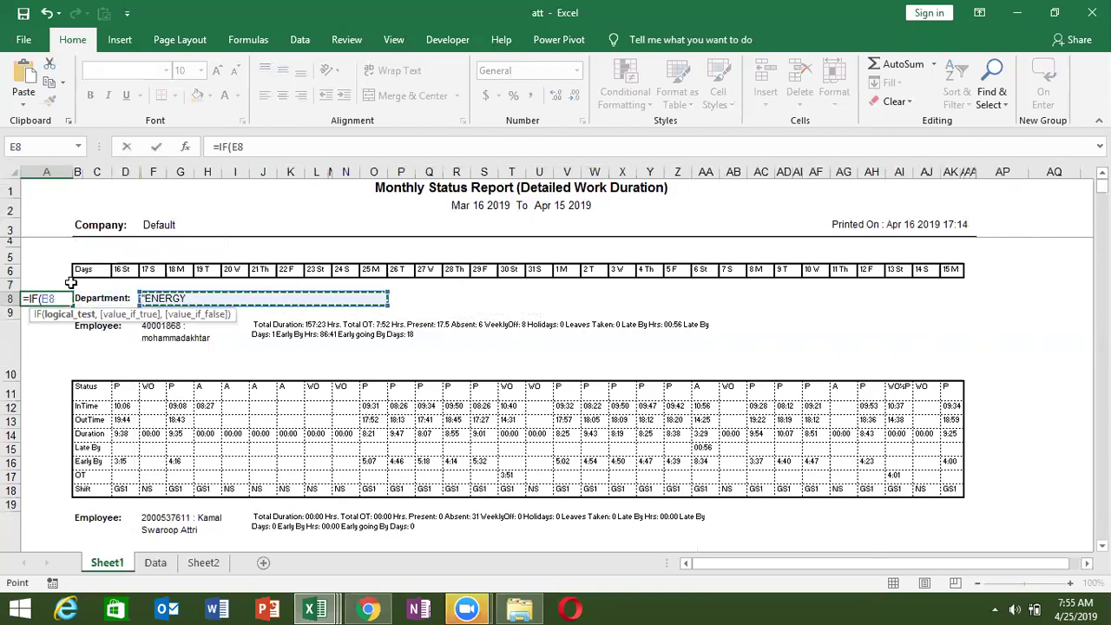
key(Left)
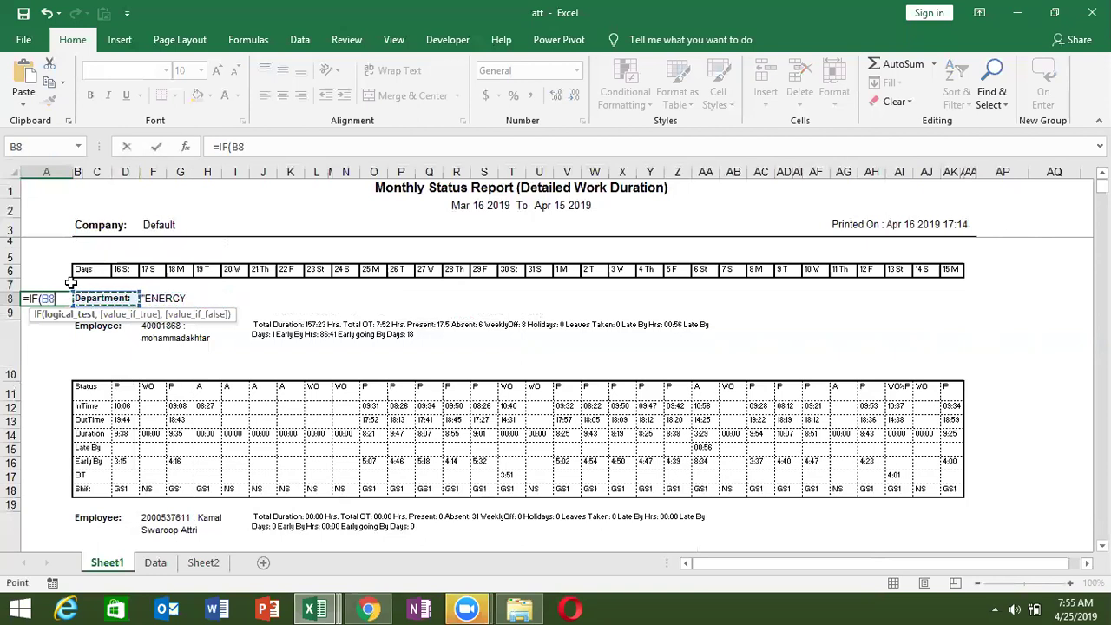
key(Escape)
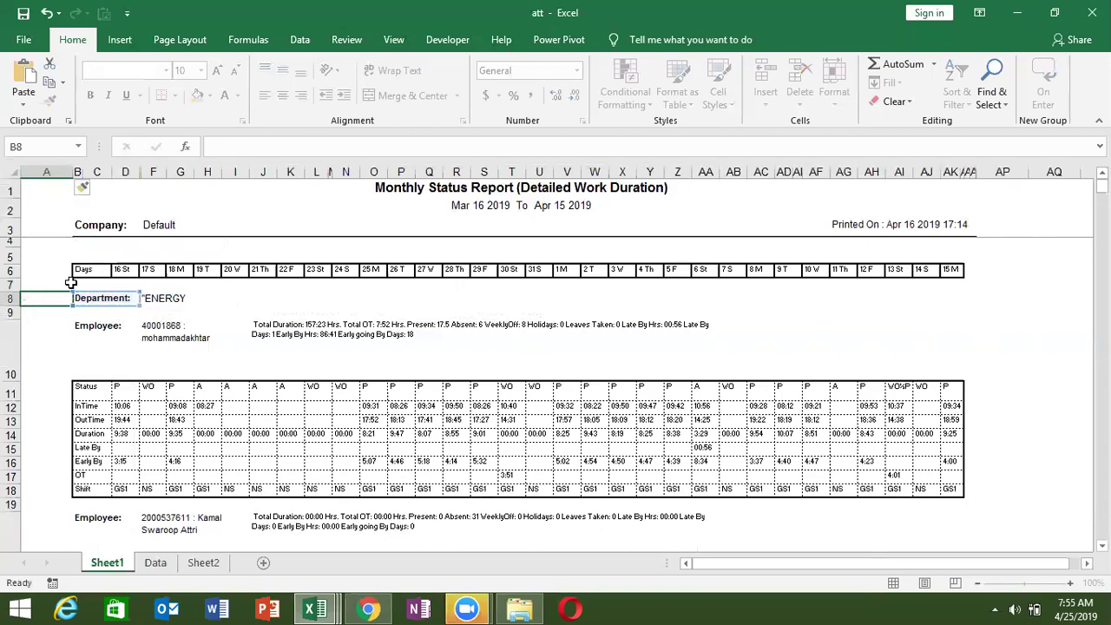
key(Down)
key(Down)
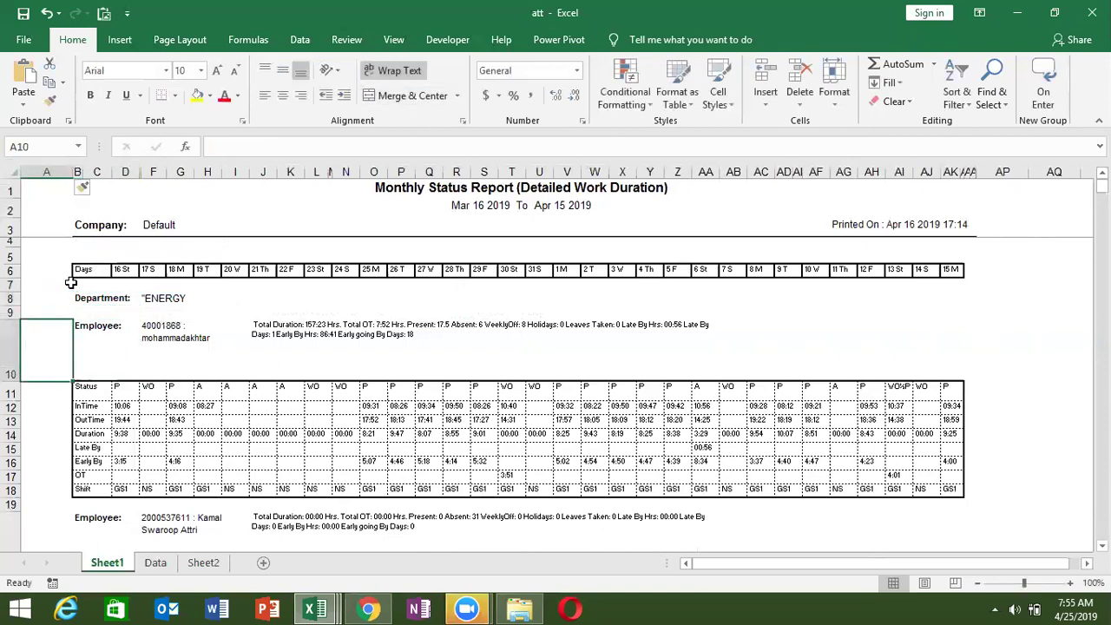
key(Down)
key(Up)
key(Right)
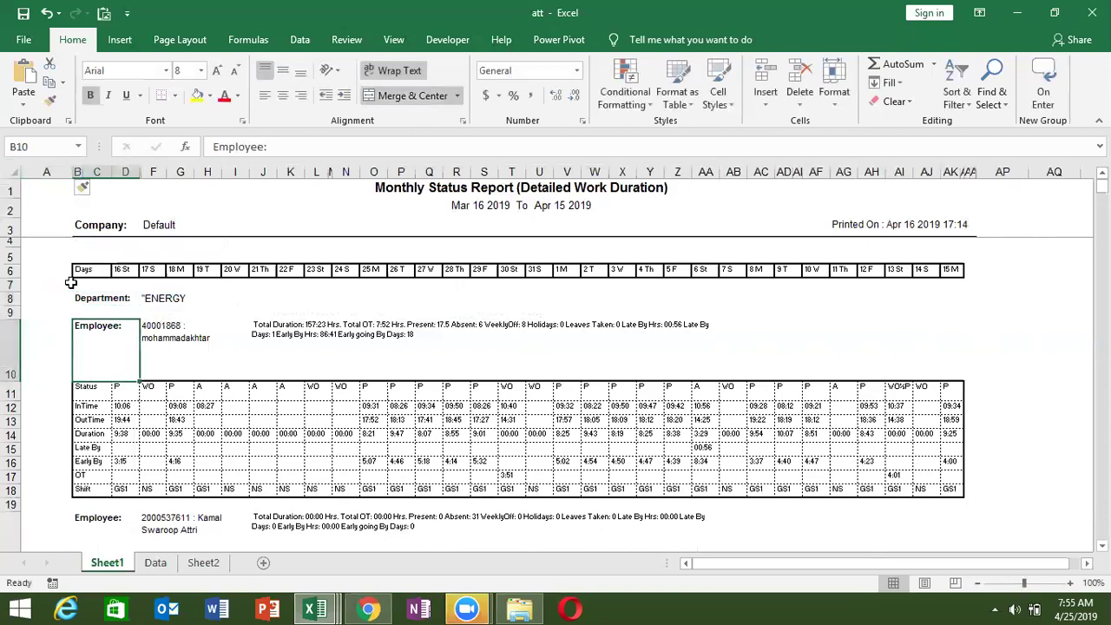
drag(291, 145, 200, 146)
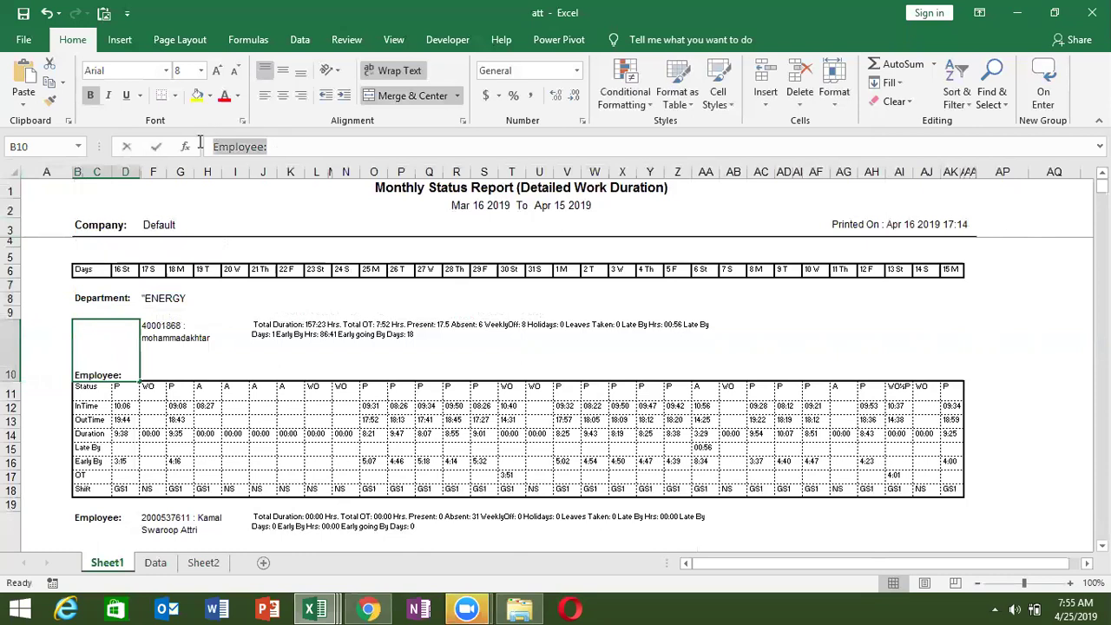
key(Home)
key(BackSpace)
key(BackSpace)
key(BackSpace)
key(ctrl+Return)
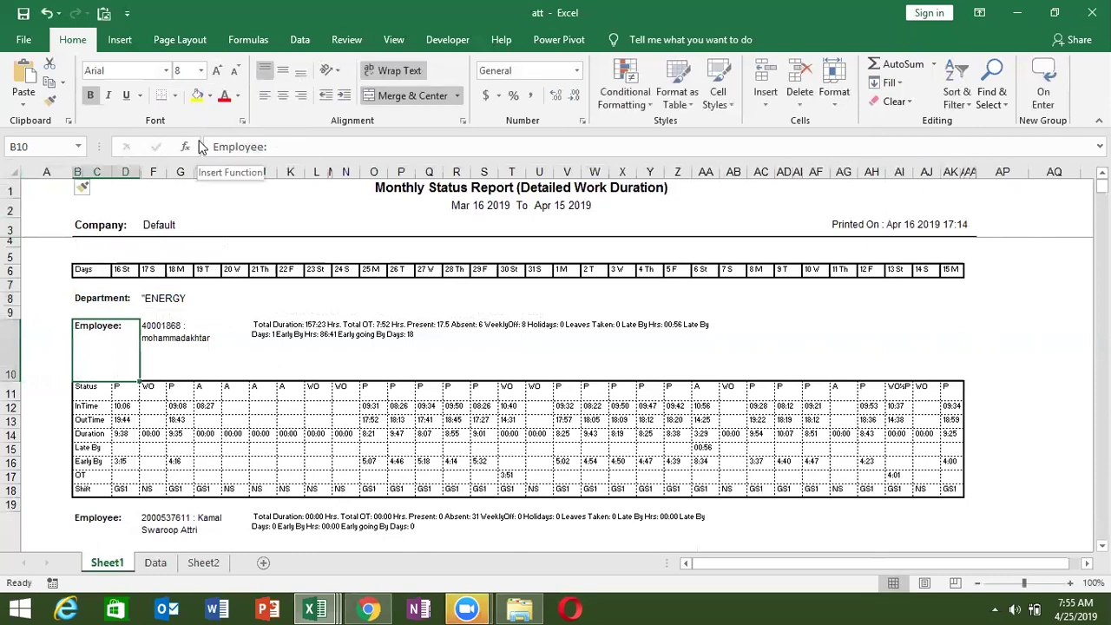
key(Up)
key(Left)
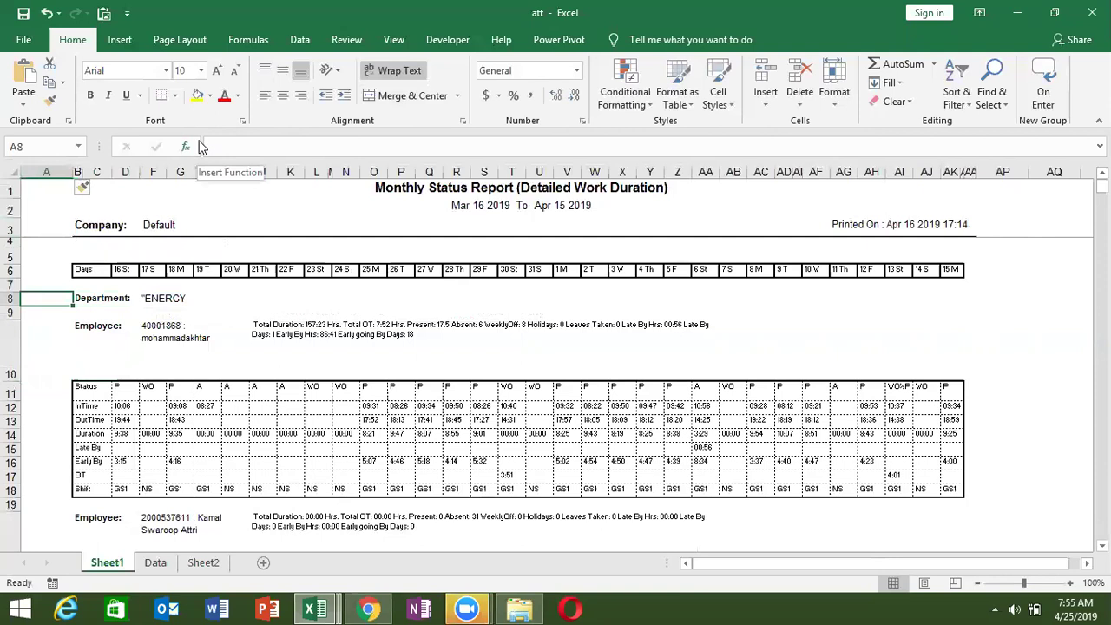
Start an IF formula in A8 testing B8 for "Employee:", then try and remove a COUNTIF attempt.
text(=)
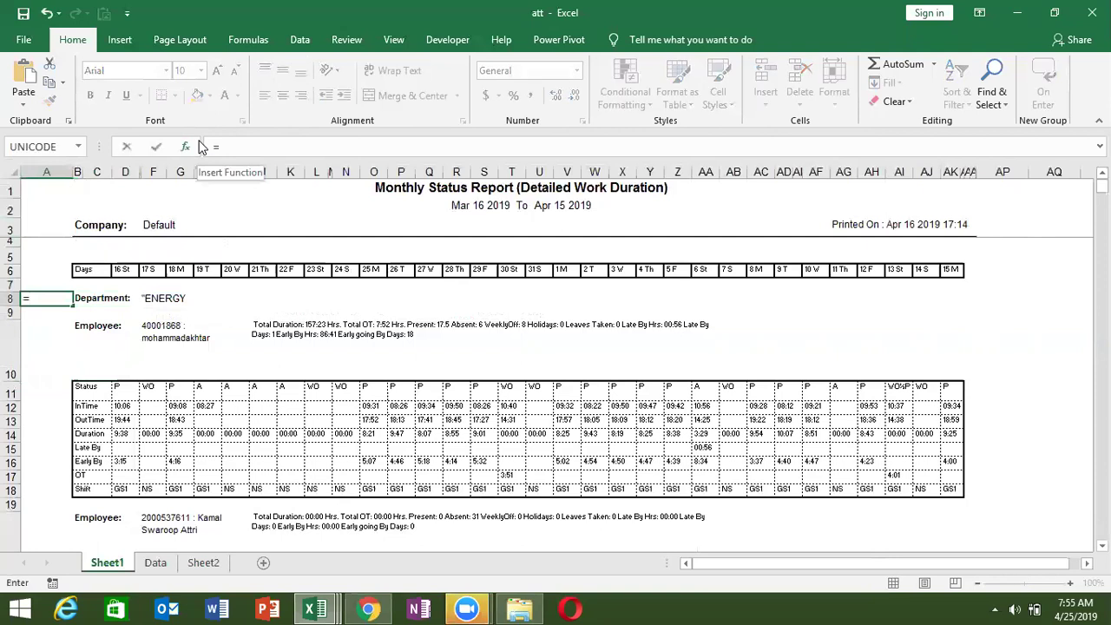
text(IF()
key(Right)
key(Right)
key(Left)
text(=")
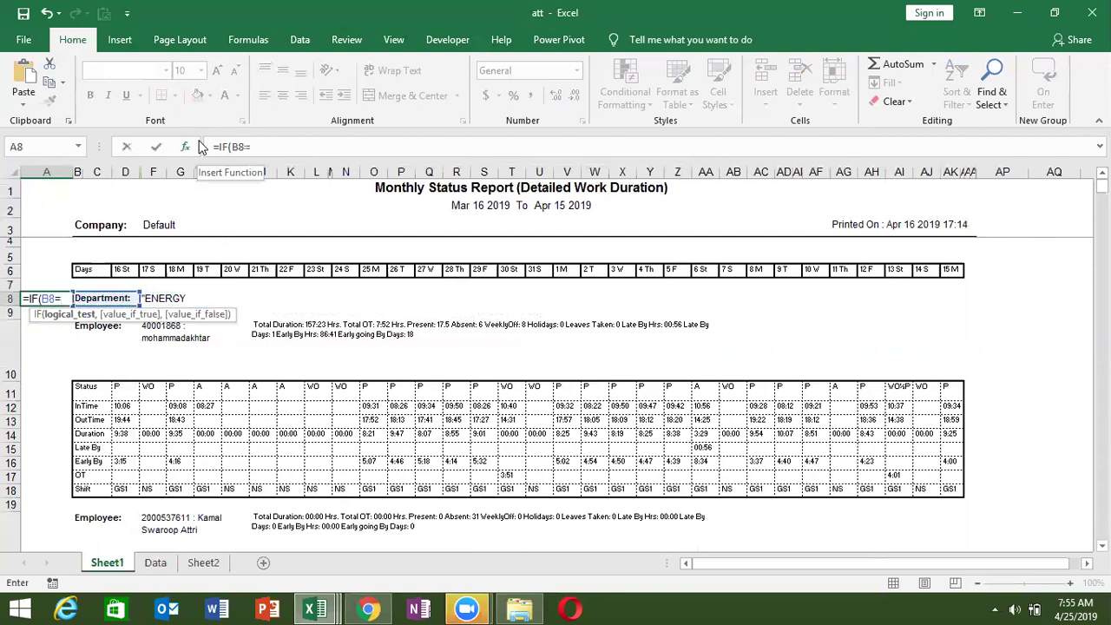
text(Employee)
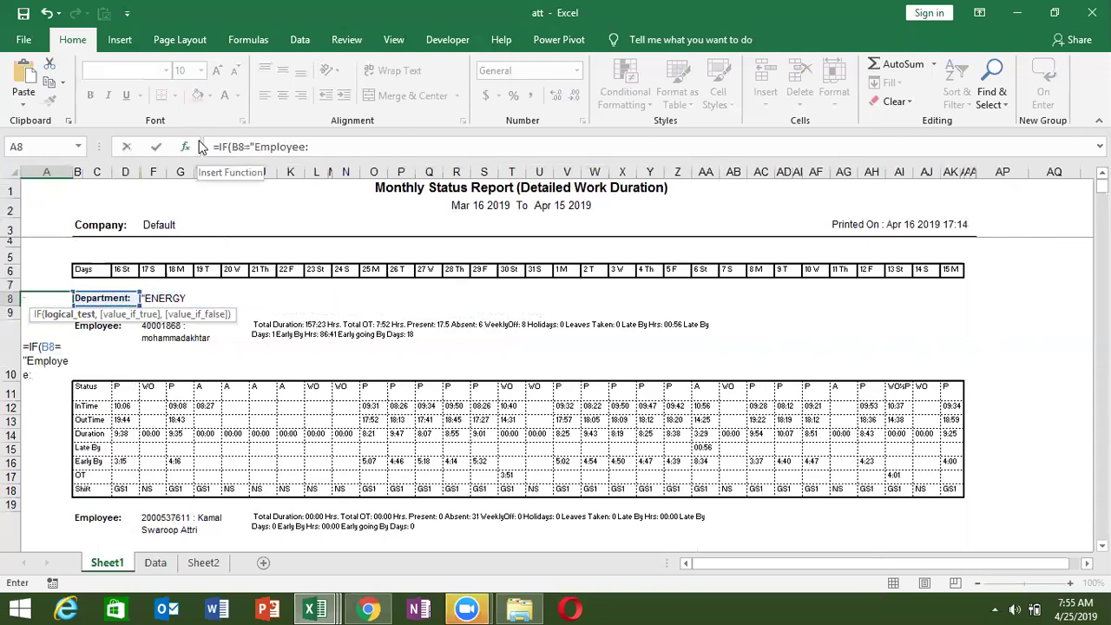
text(:",)
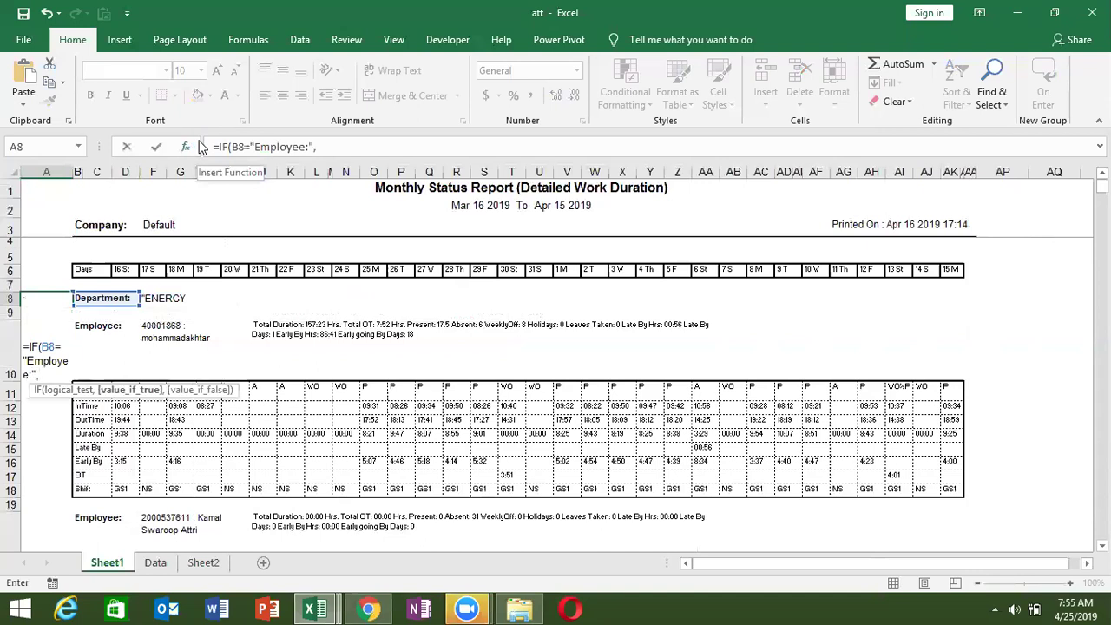
text(cou)
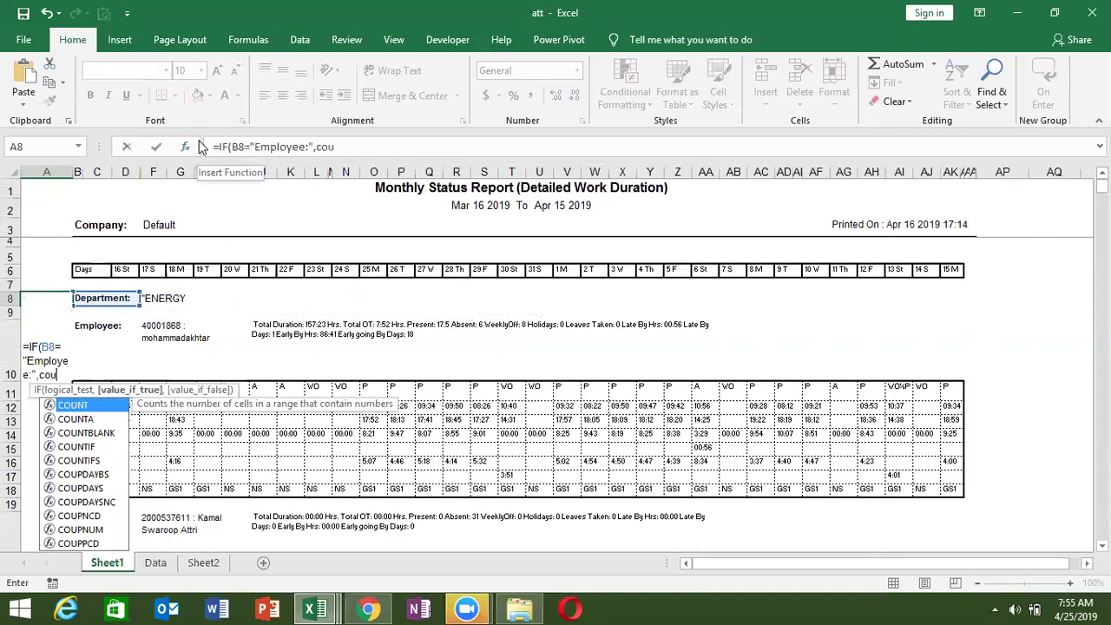
key(Down)
key(Down)
key(Down)
key(Escape)
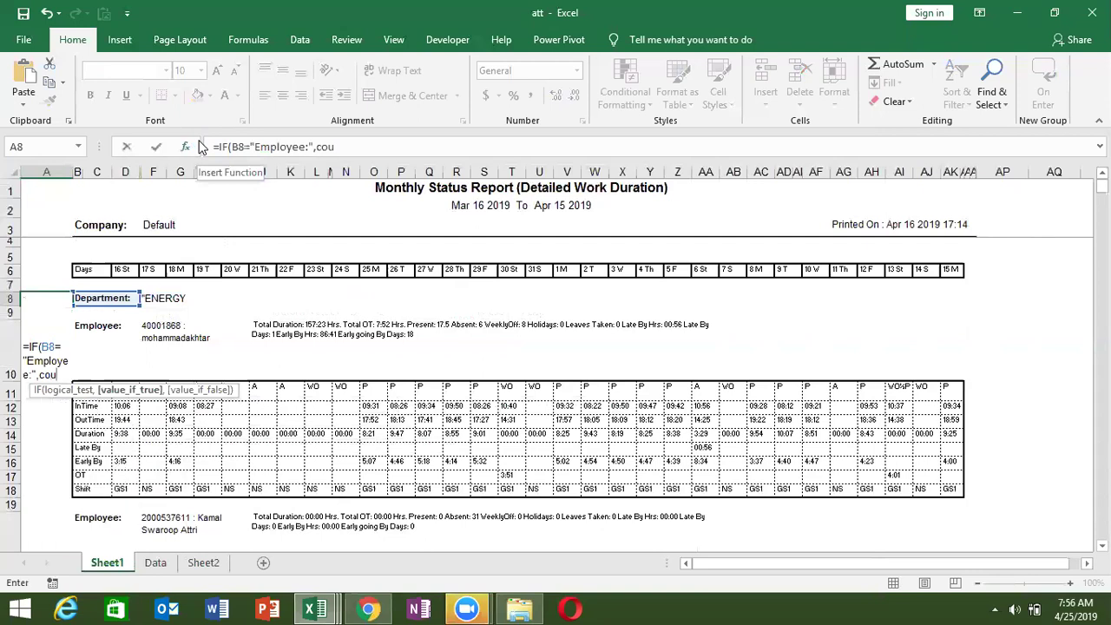
key(BackSpace)
key(Escape)
key(BackSpace)
key(BackSpace)
text(C)
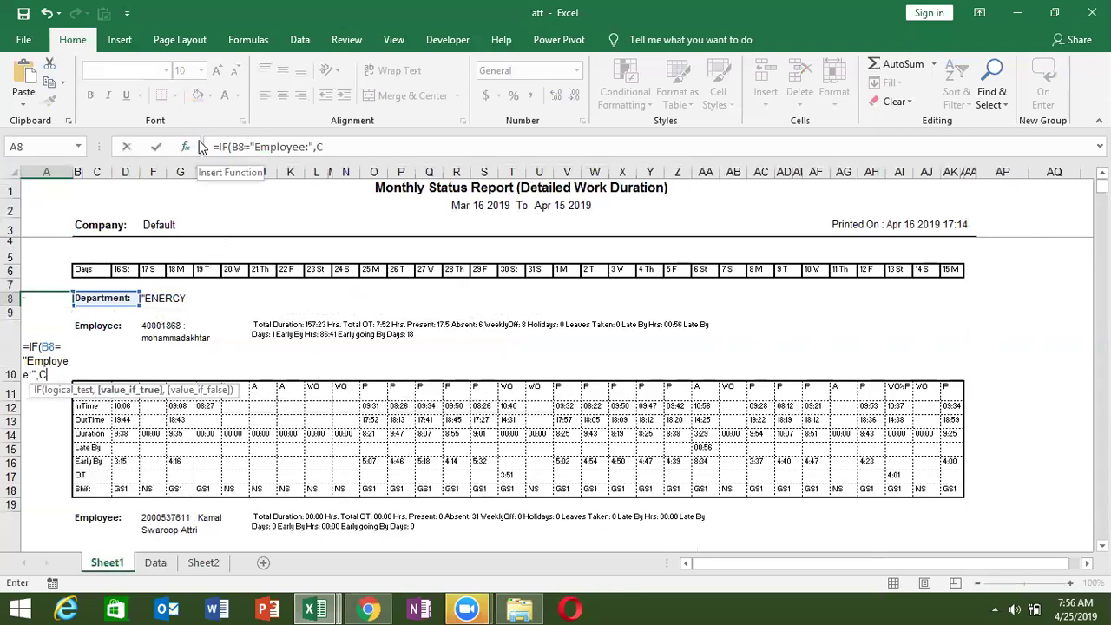
text(OU)
key(Down)
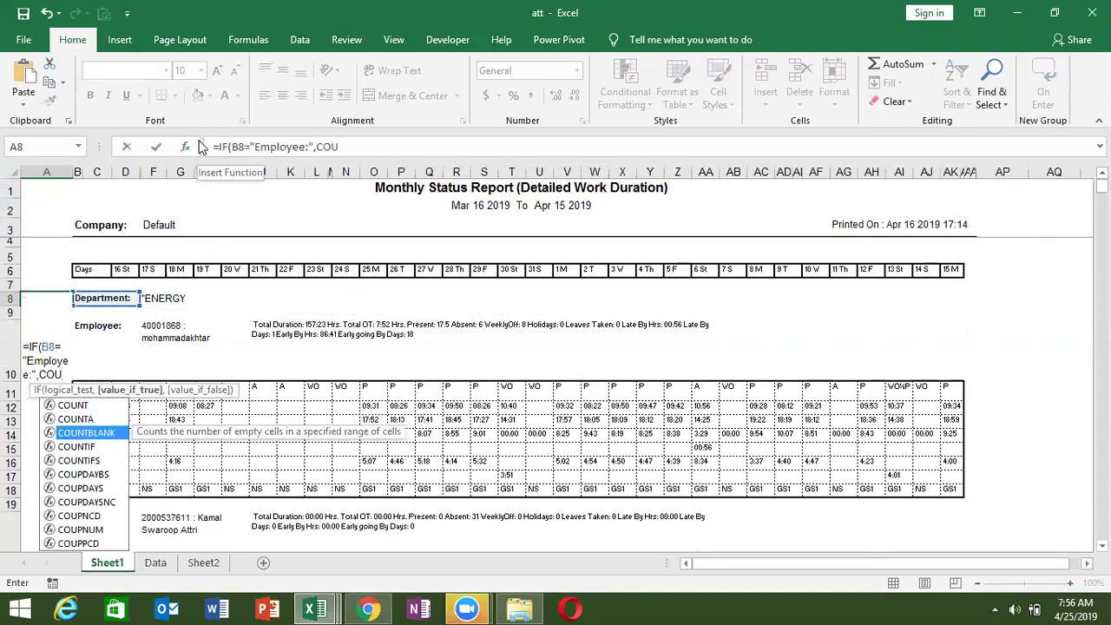
key(Down)
key(Down)
key(Tab)
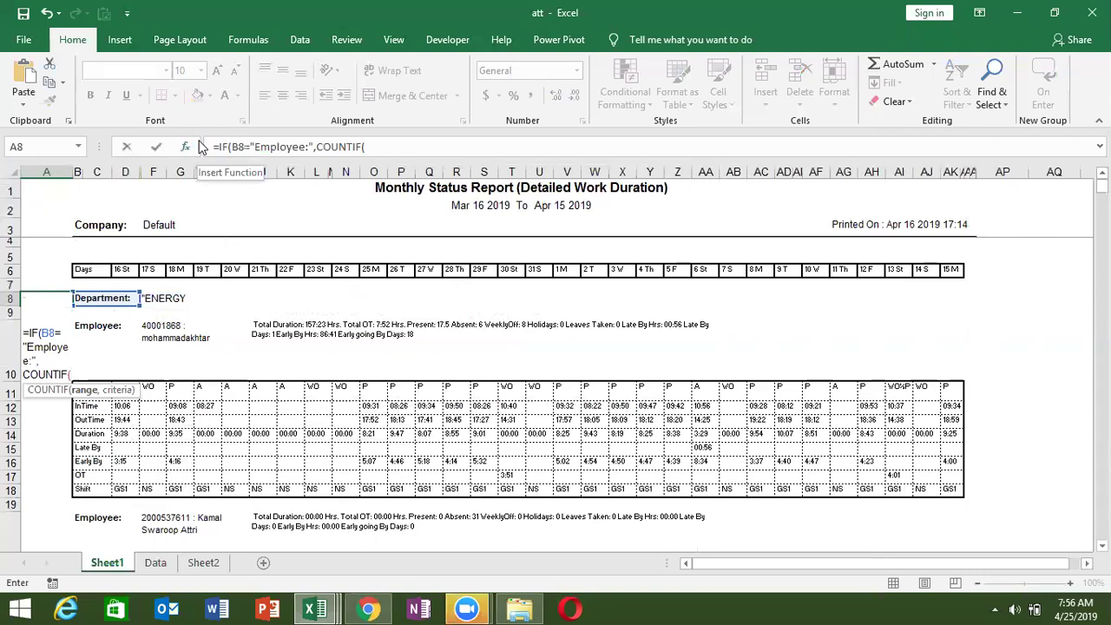
key(Right)
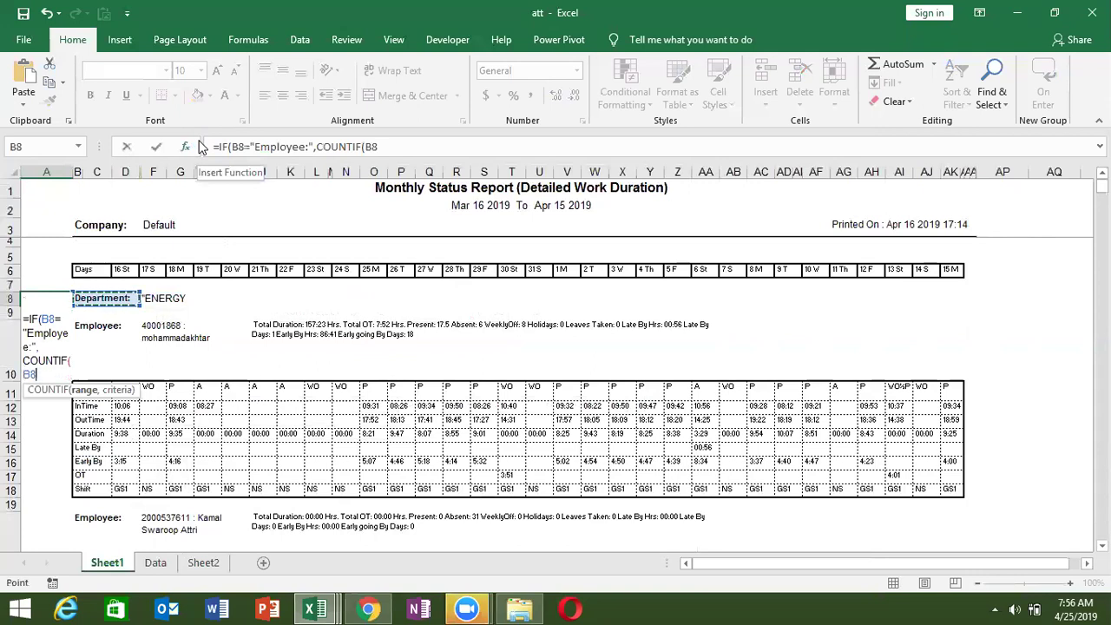
key(Right)
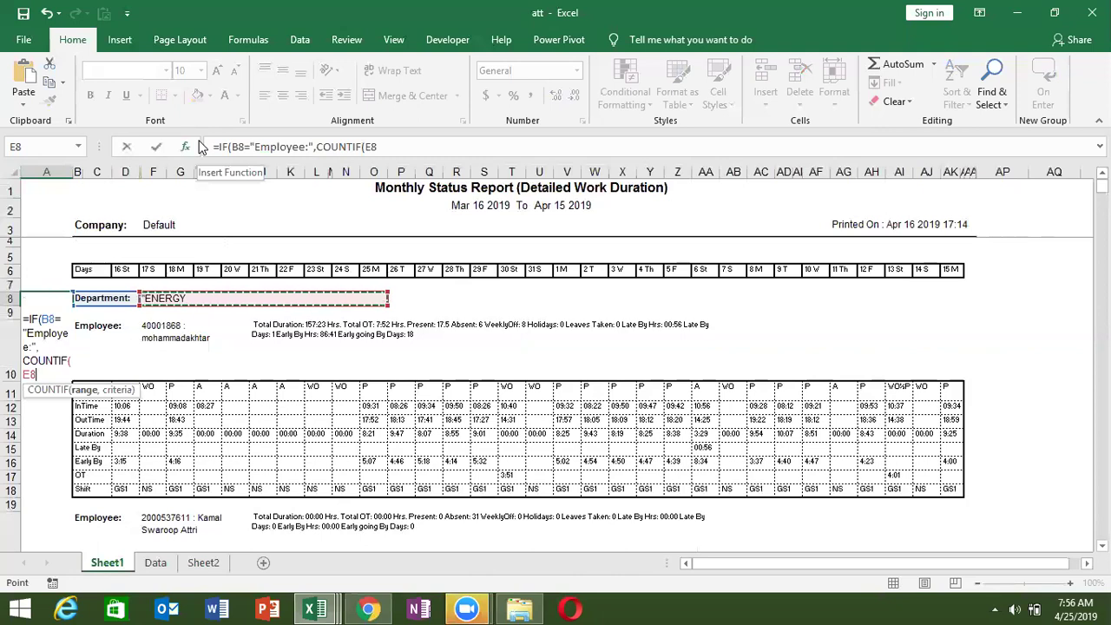
key(BackSpace)
key(BackSpace)
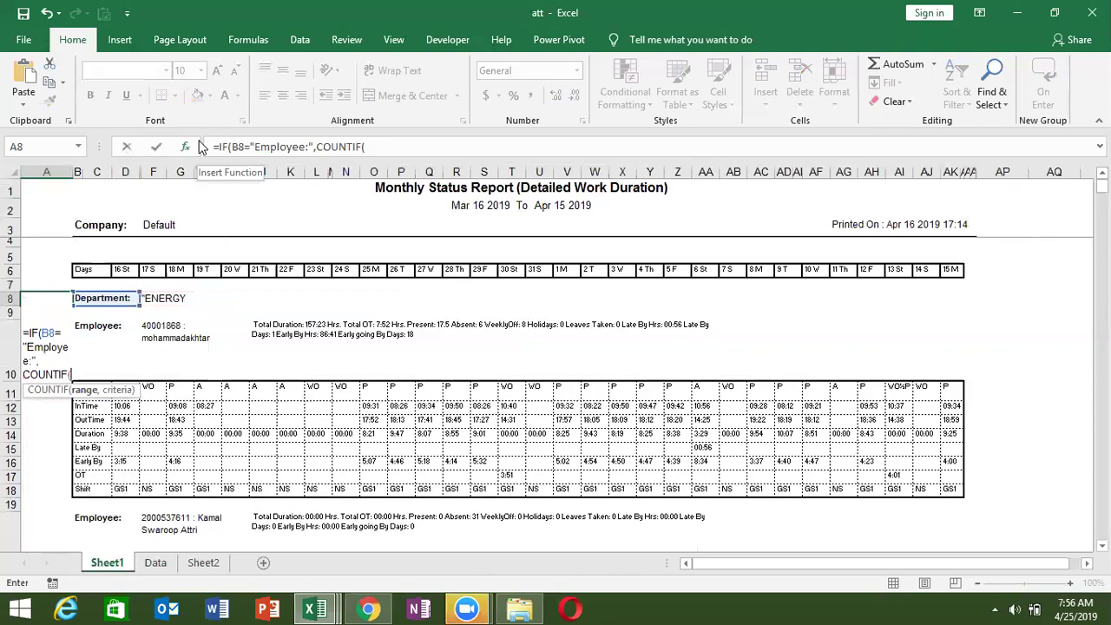
key(BackSpace)
key(BackSpace)
key(BackSpace)
key(BackSpace)
key(BackSpace)
key(BackSpace)
key(BackSpace)
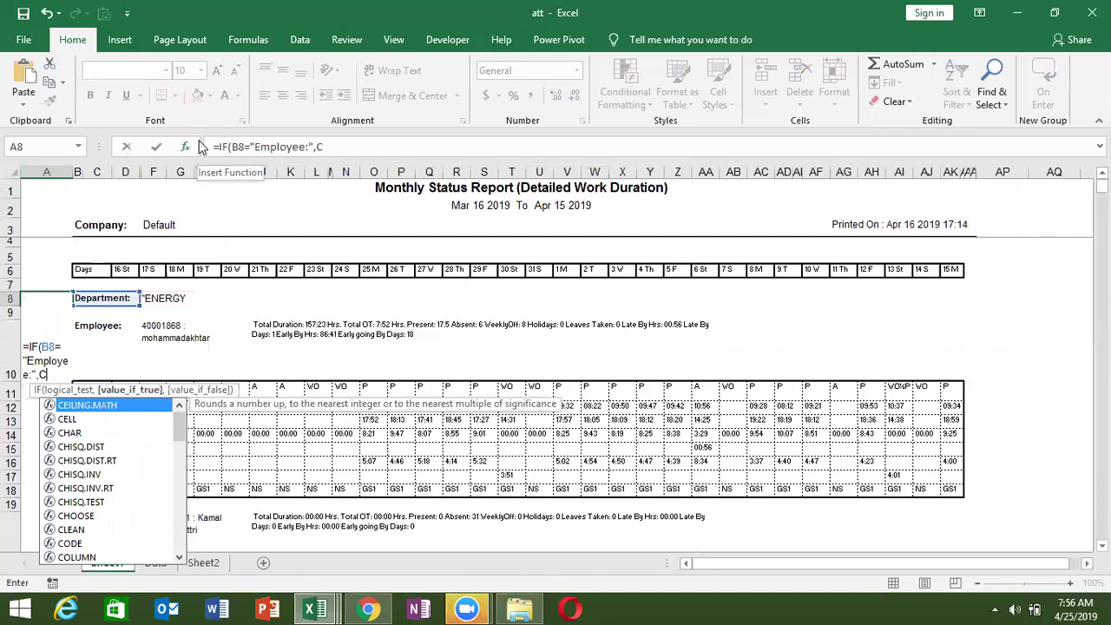
key(BackSpace)
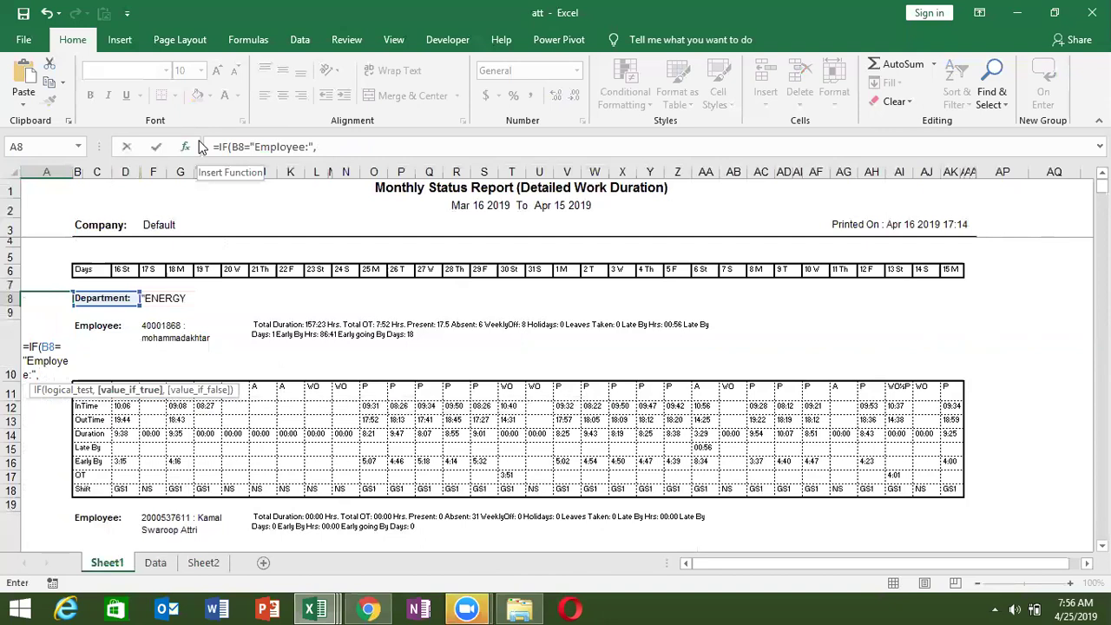
Complete A8 as =IF(B8="Employee:",MAX(A7:A7)+1,"").
text(MA)
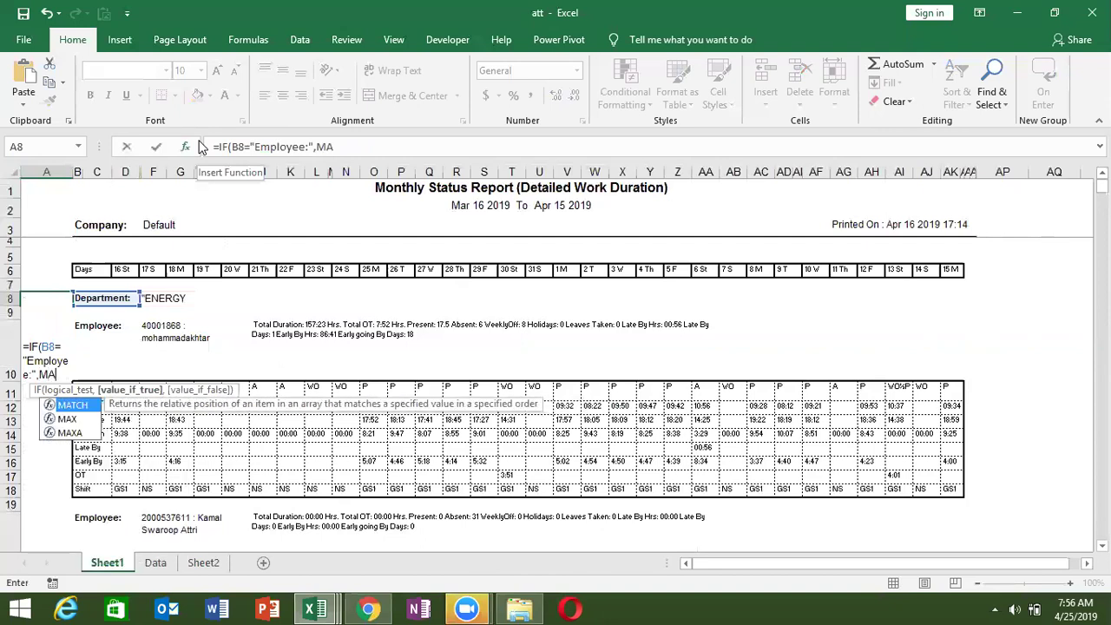
text(X()
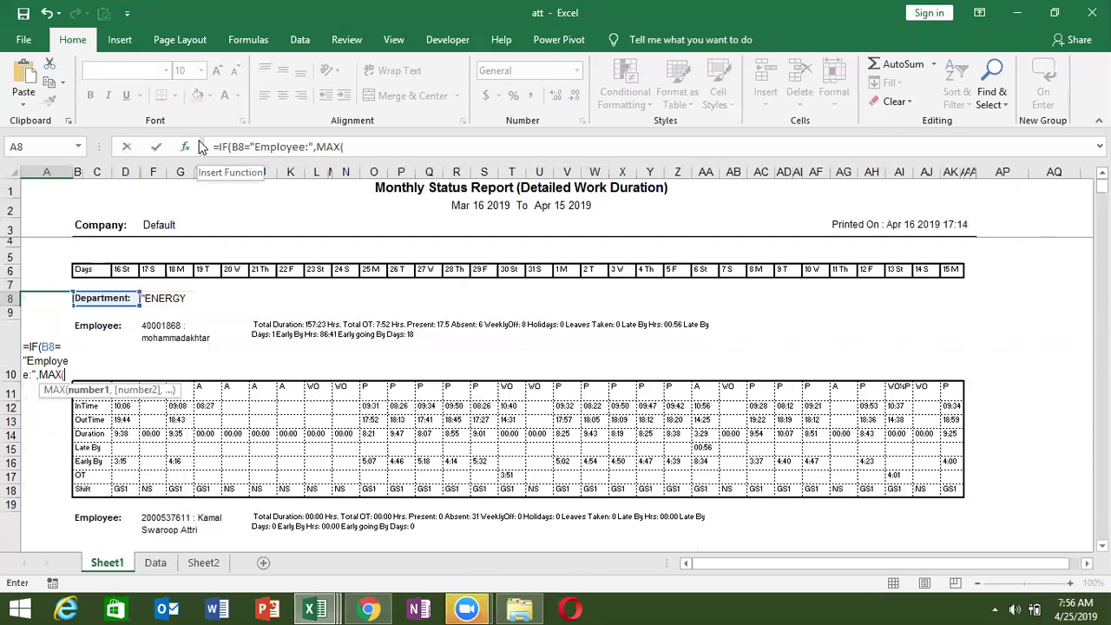
click(49, 283)
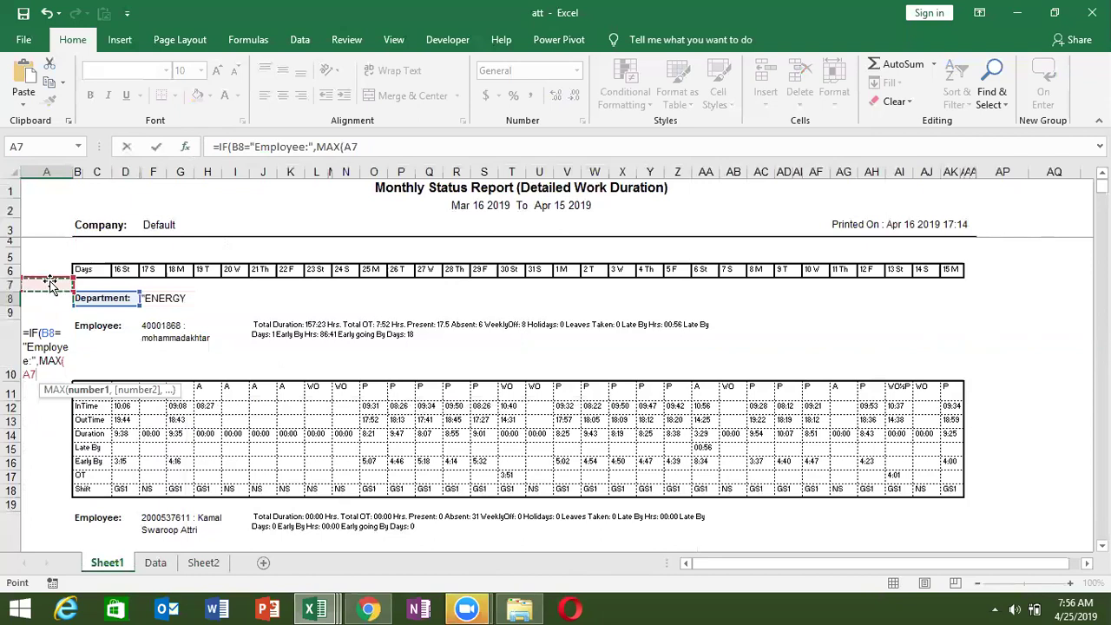
key(F8)
text(:A7)+)
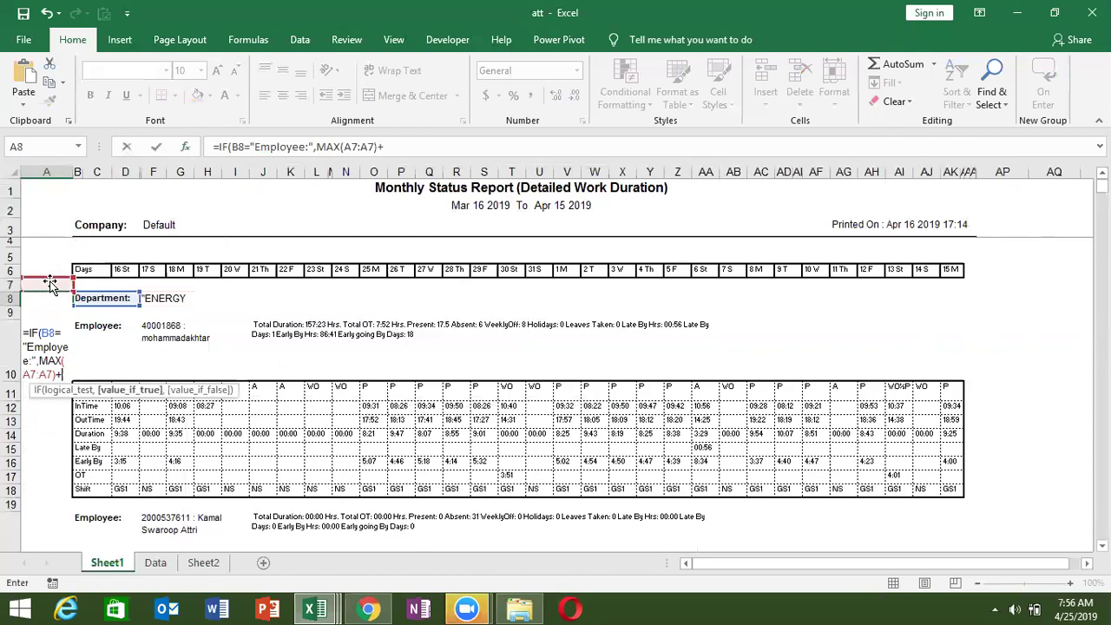
text(1,)
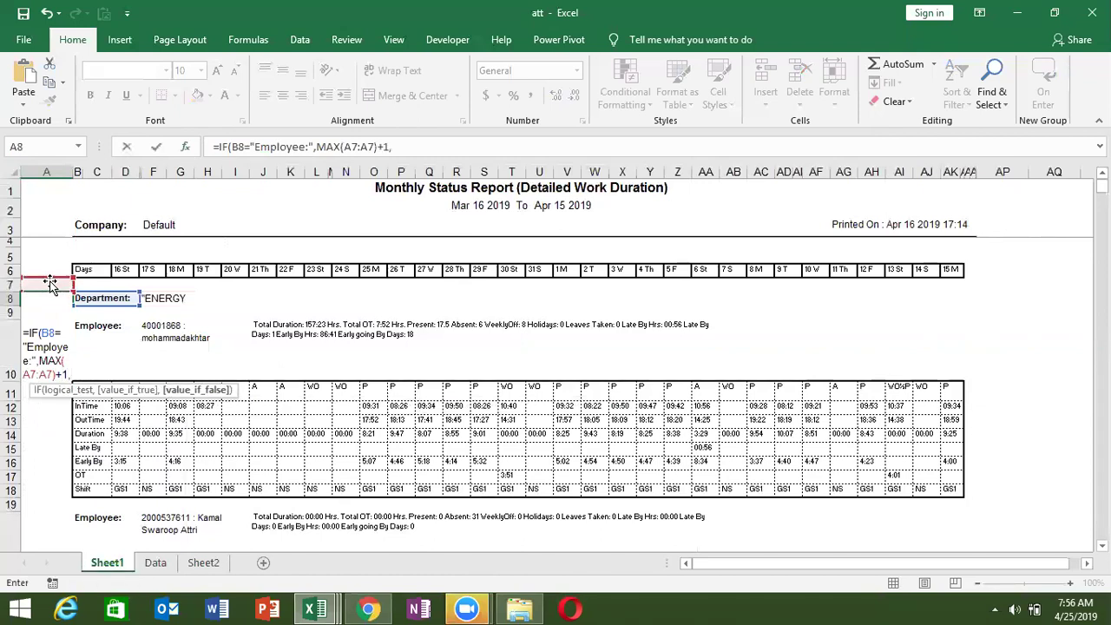
text(""))
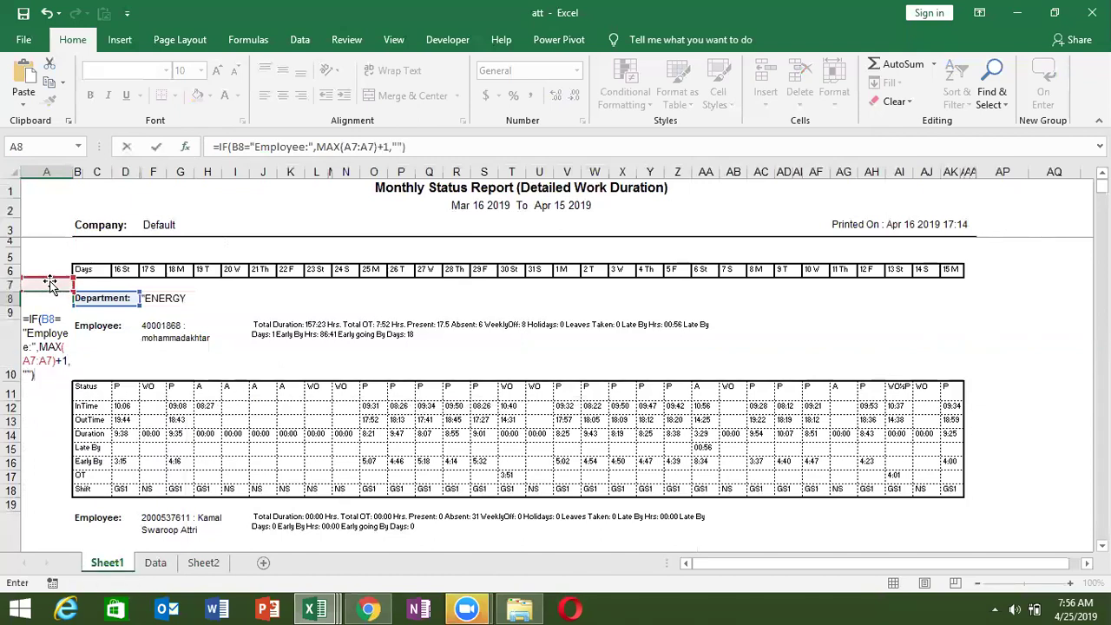
key(Return)
key(Up)
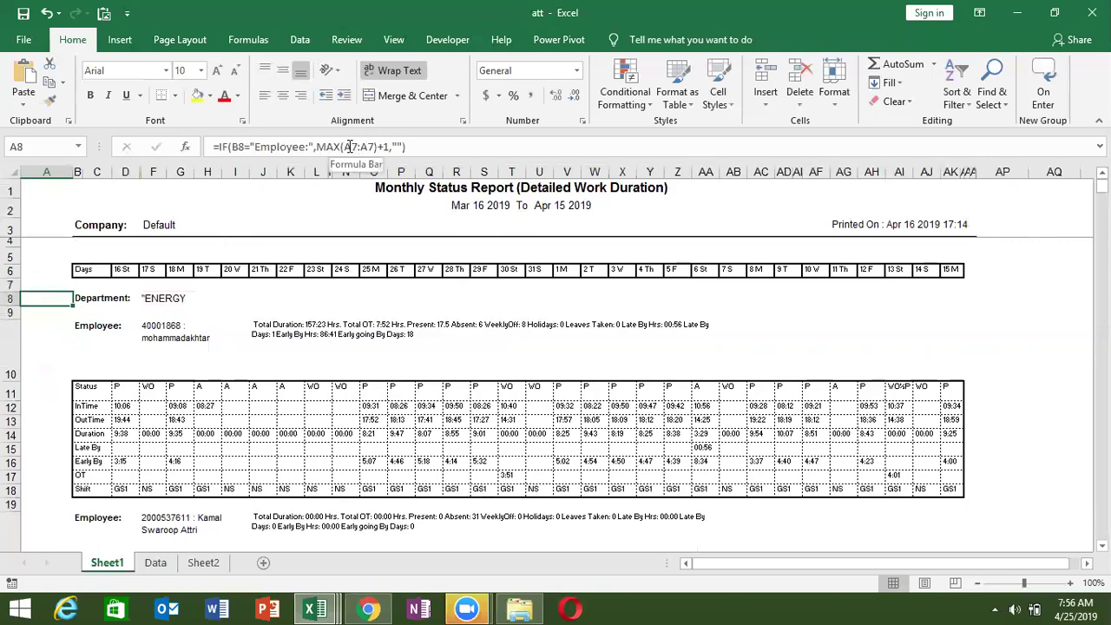
Anchor the A8 formula's range start as $A$7, giving $A$7:A7.
click(349, 147)
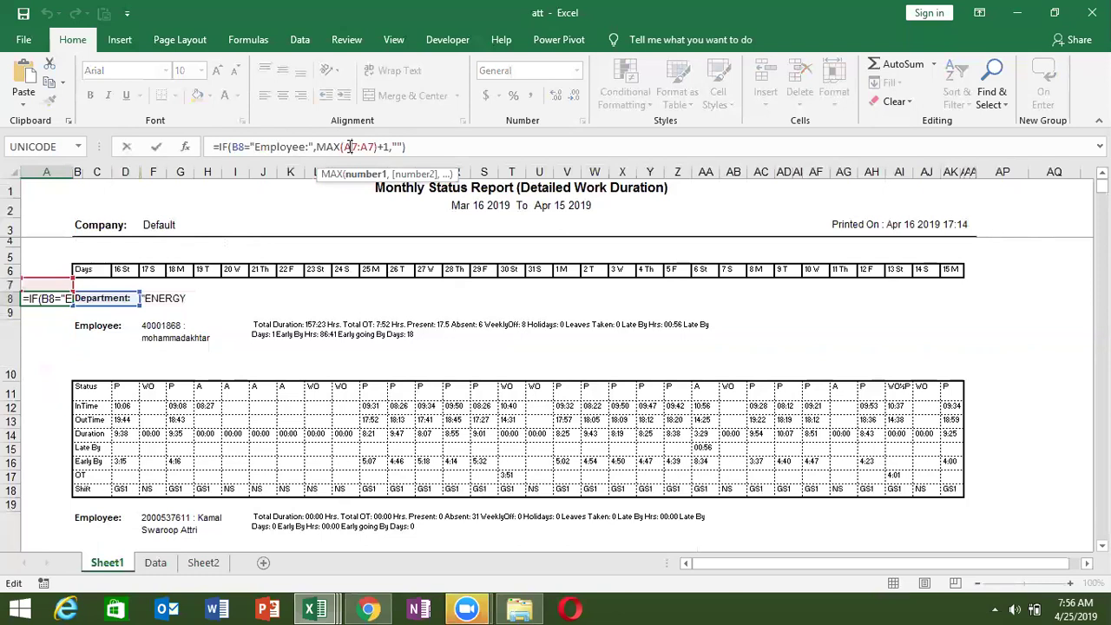
key(F4)
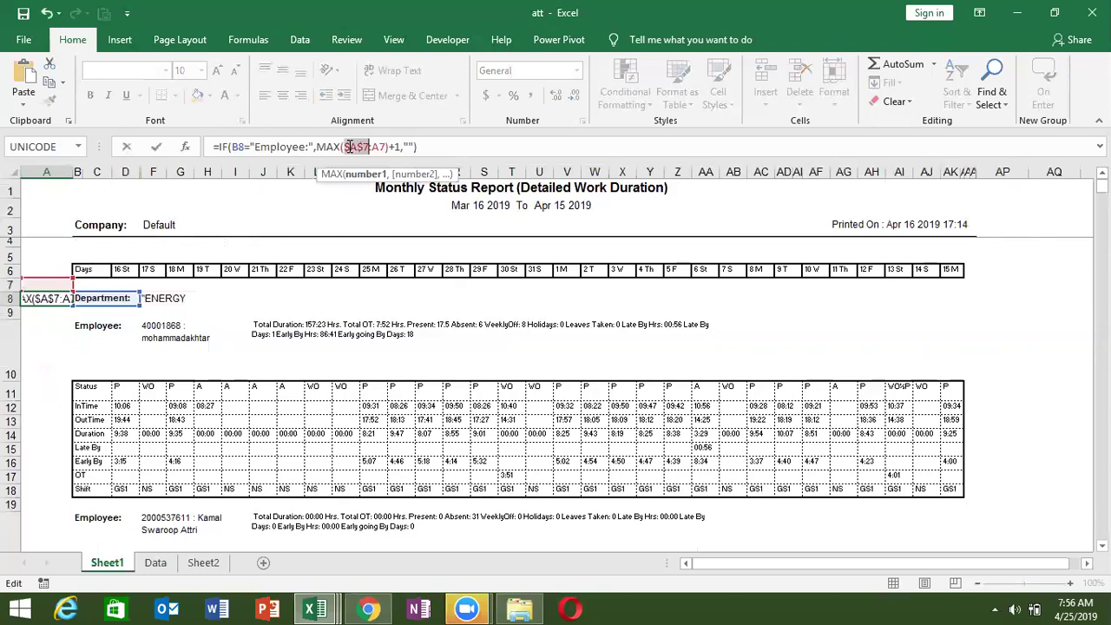
key(Return)
Fill the numbering formula from A8 down column A to row 1446.
click(48, 299)
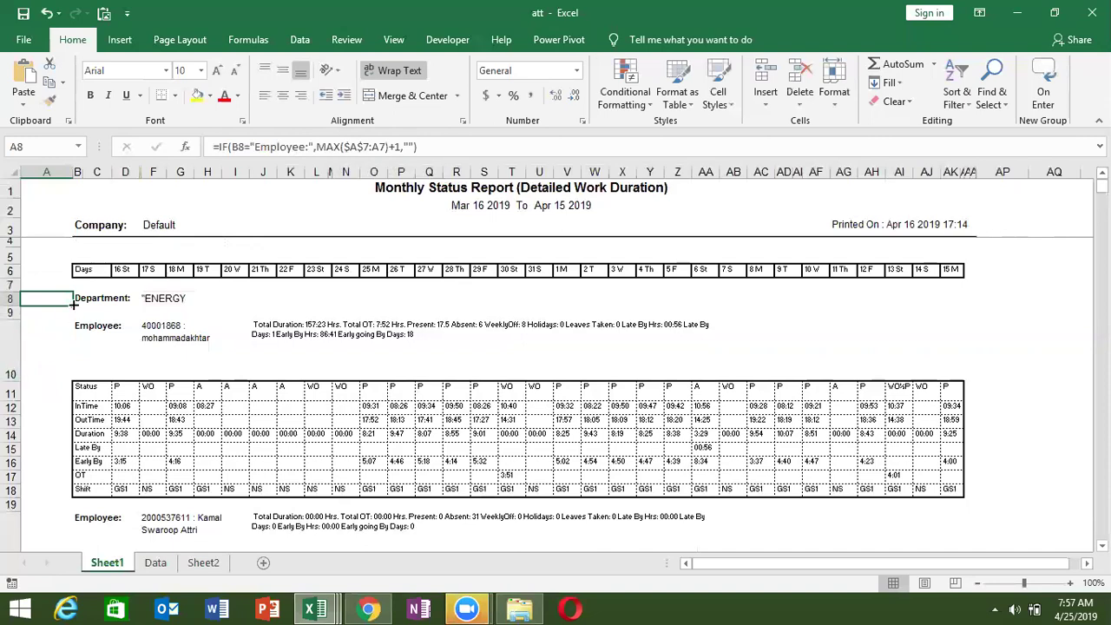
drag(73, 303, 58, 606)
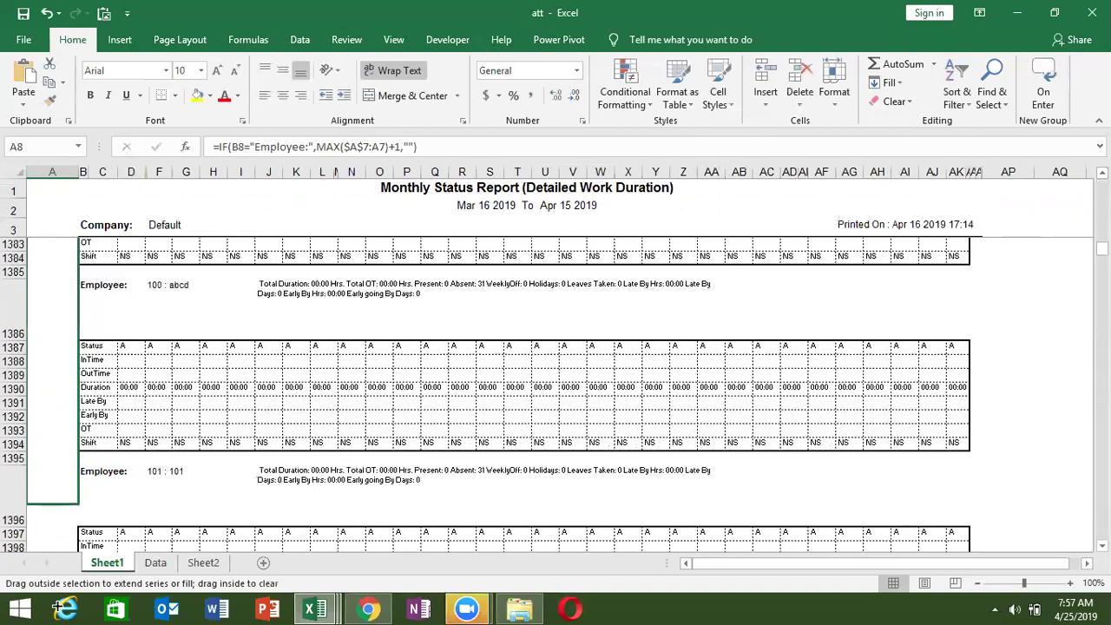
drag(57, 606, 59, 606)
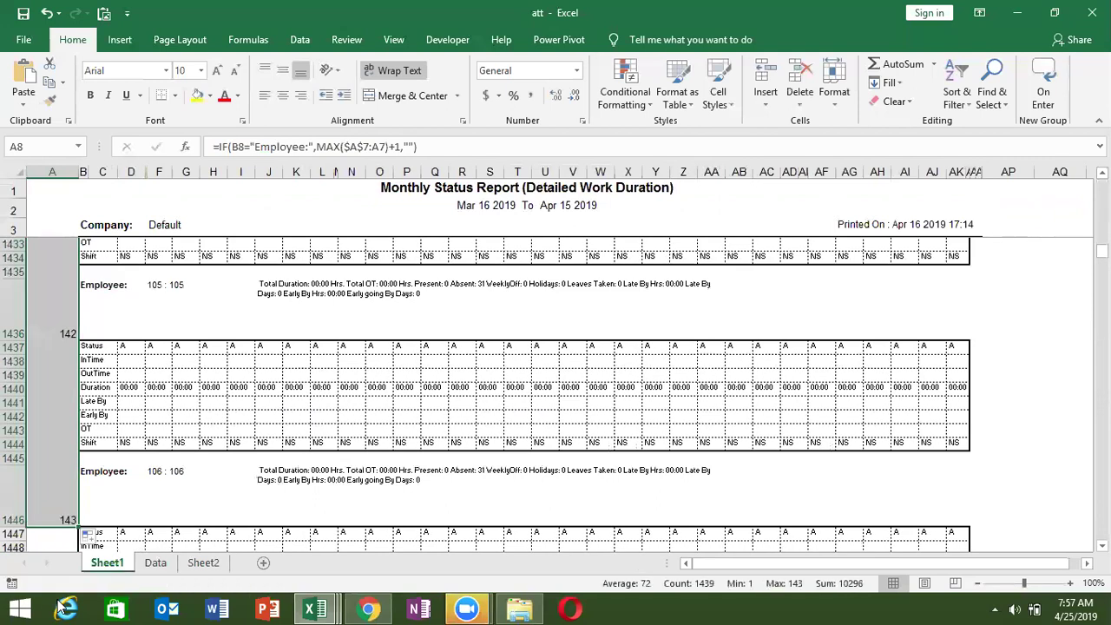
Check the numbering formula copied into A1446 and the attendance block around it.
click(68, 516)
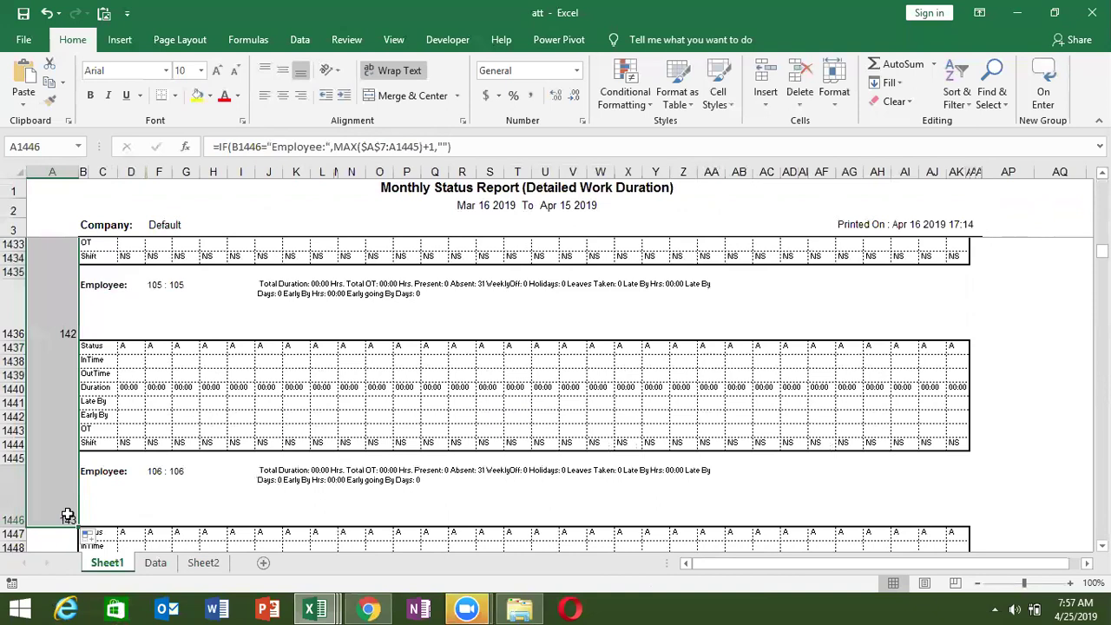
click(110, 535)
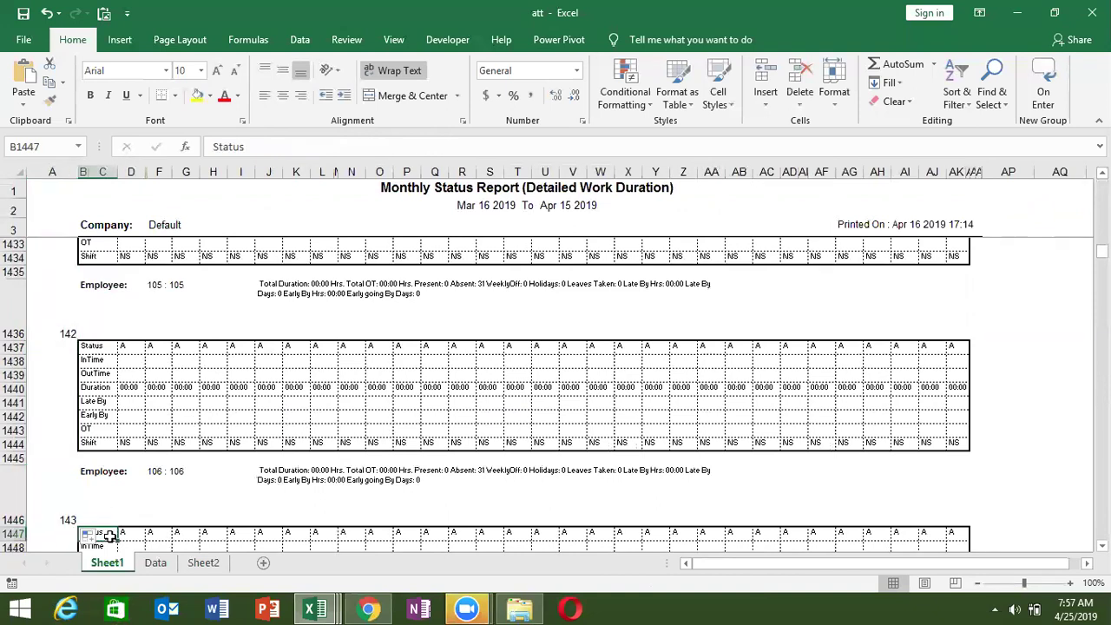
key(Down)
key(Down)
key(Down)
key(Right)
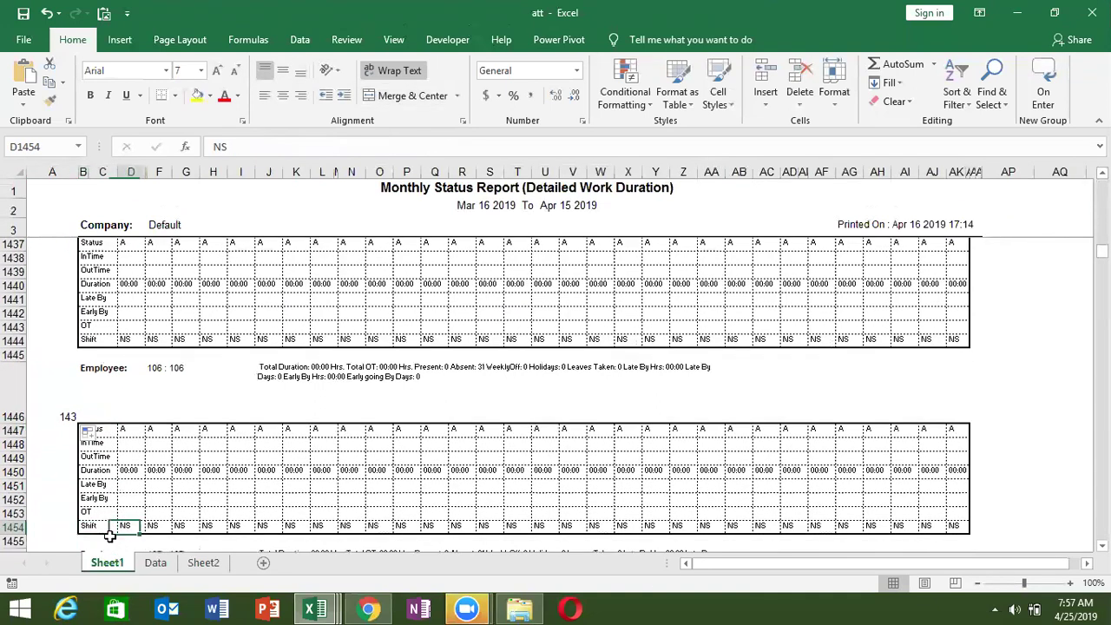
key(Down)
key(Down)
key(Down)
key(Down)
key(Down)
key(Down)
key(Down)
key(Down)
key(Down)
key(Down)
key(Down)
key(Down)
key(Down)
key(Down)
key(Down)
key(Down)
key(Down)
key(Down)
Go to the report's last row and select A7640 up to the numbered cells.
drag(1102, 257, 1102, 533)
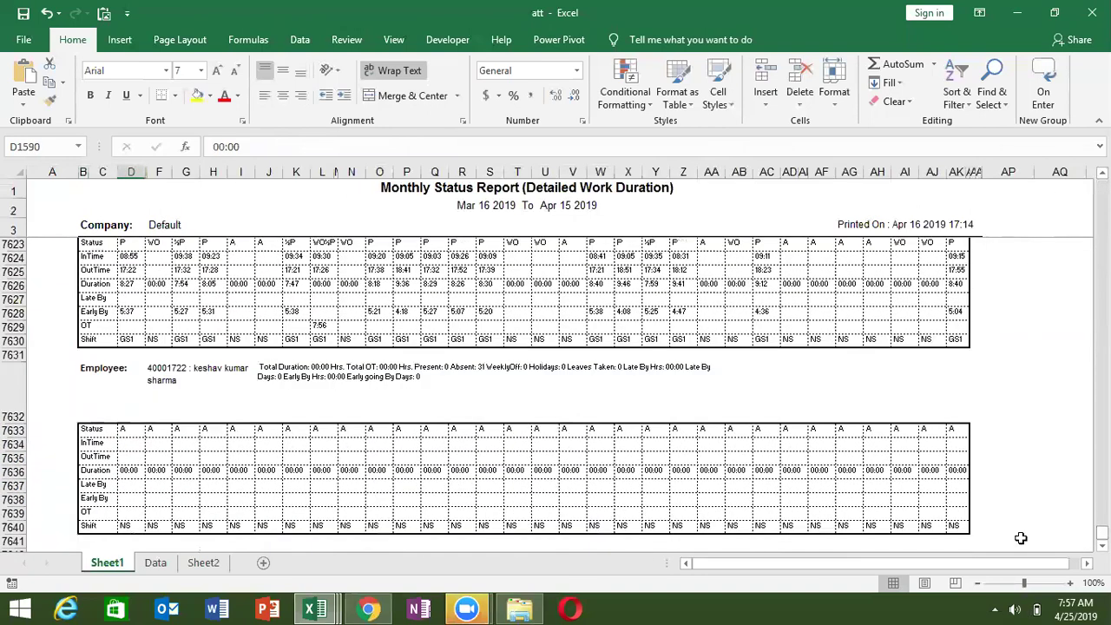
click(1021, 539)
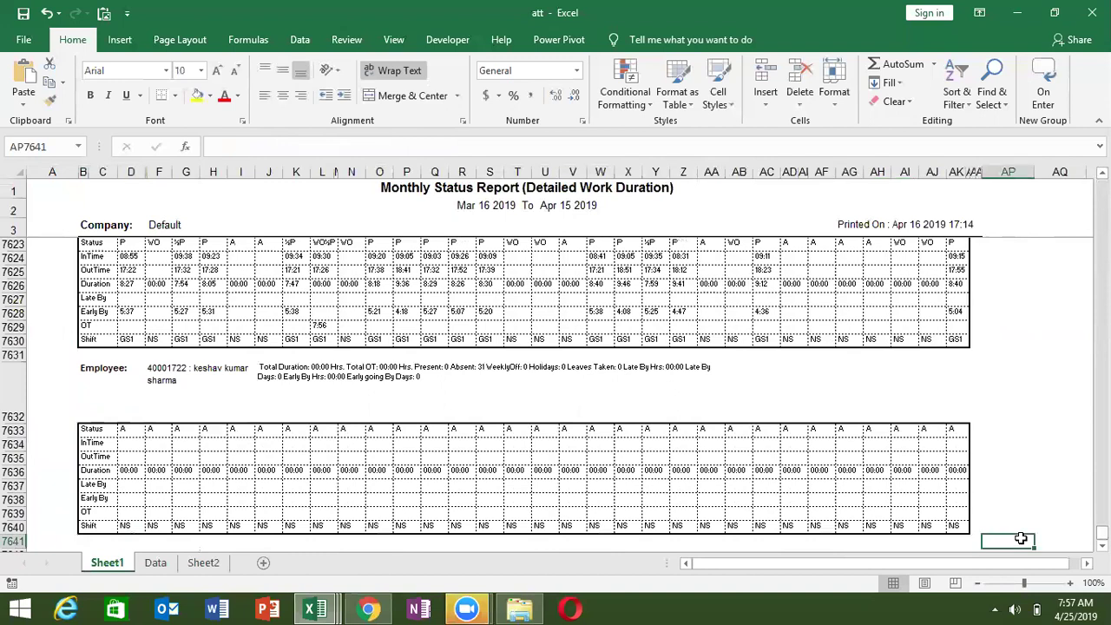
key(Down)
key(Down)
key(Down)
key(Down)
key(Down)
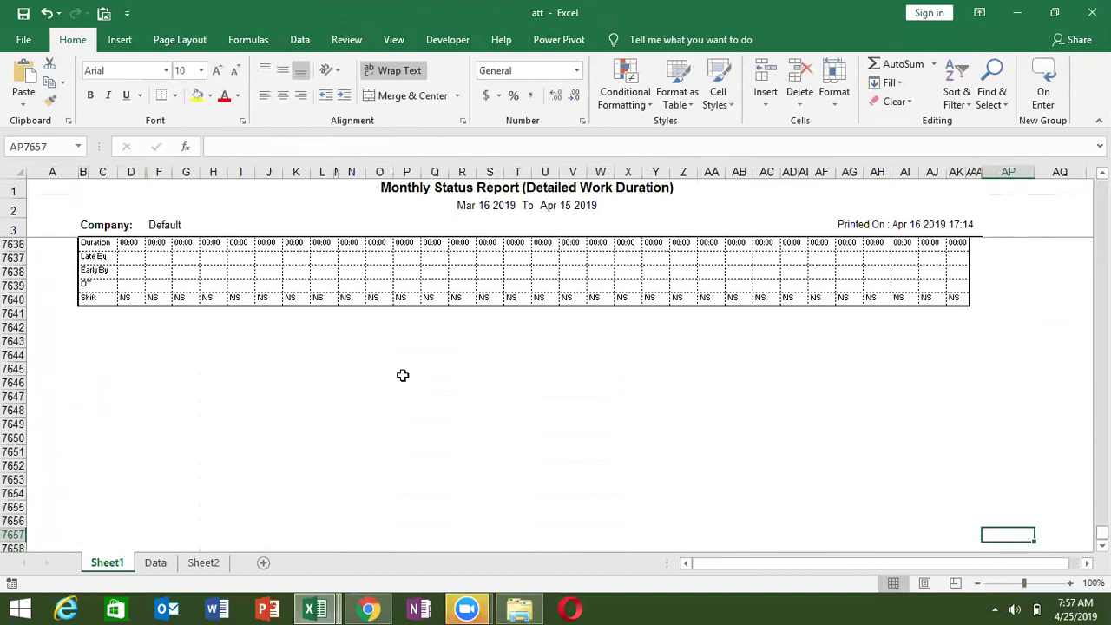
click(51, 299)
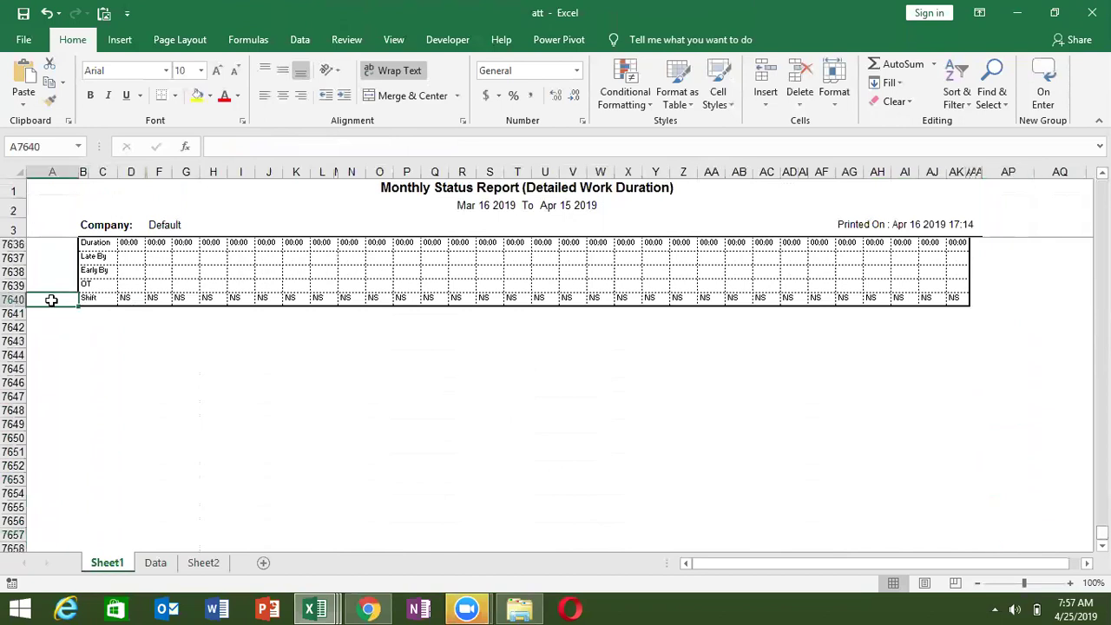
key(ctrl+shift+Up)
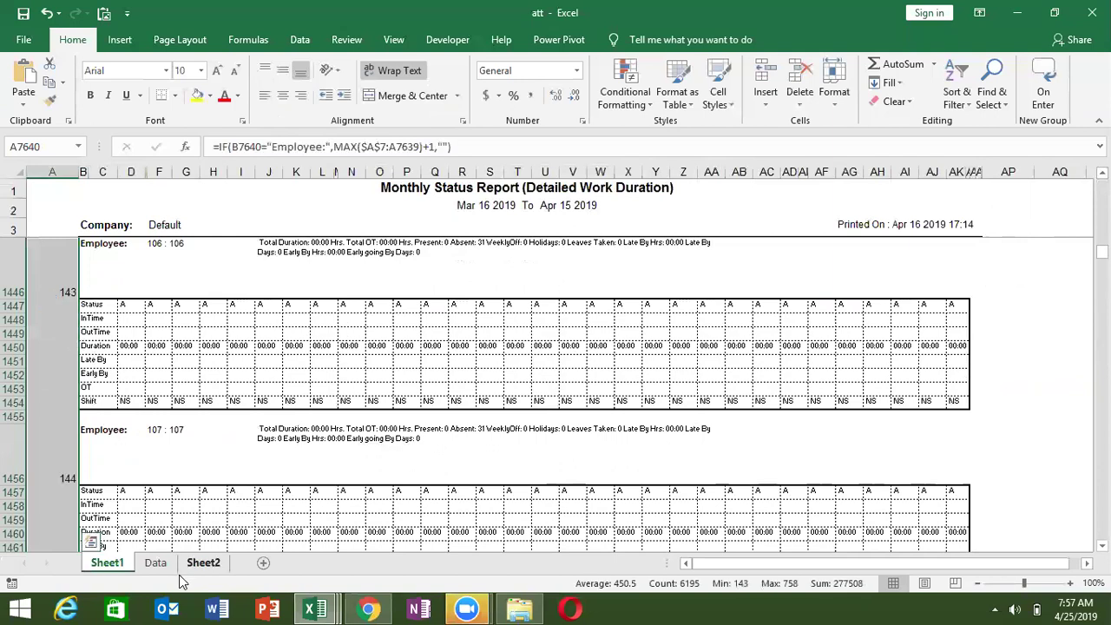
On the Data sheet, clear the sample data in row 2 across all columns.
click(155, 563)
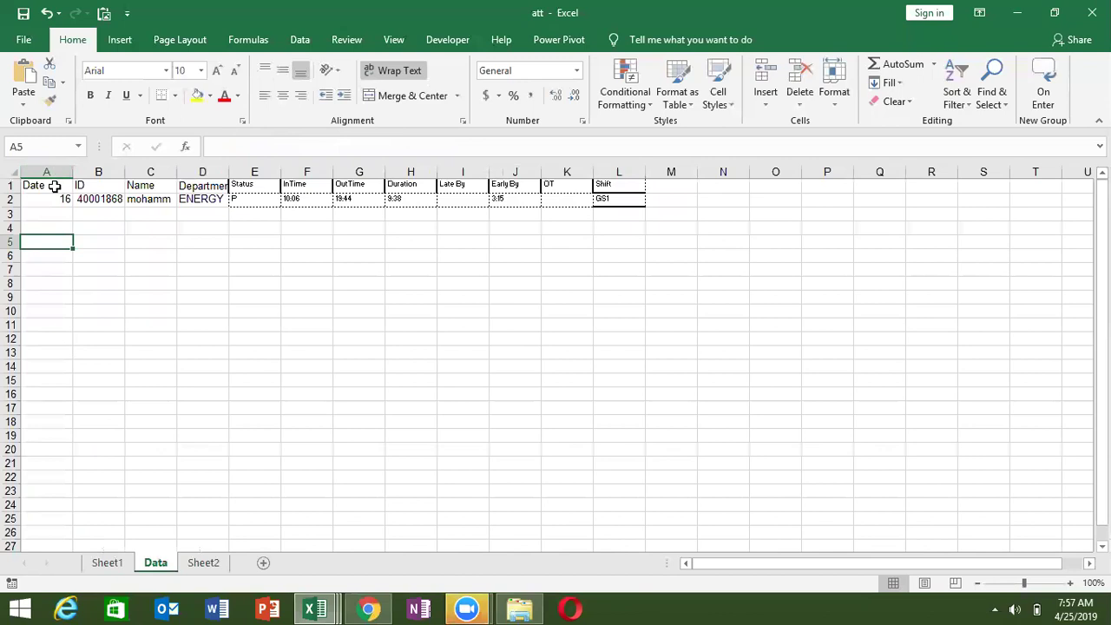
click(56, 199)
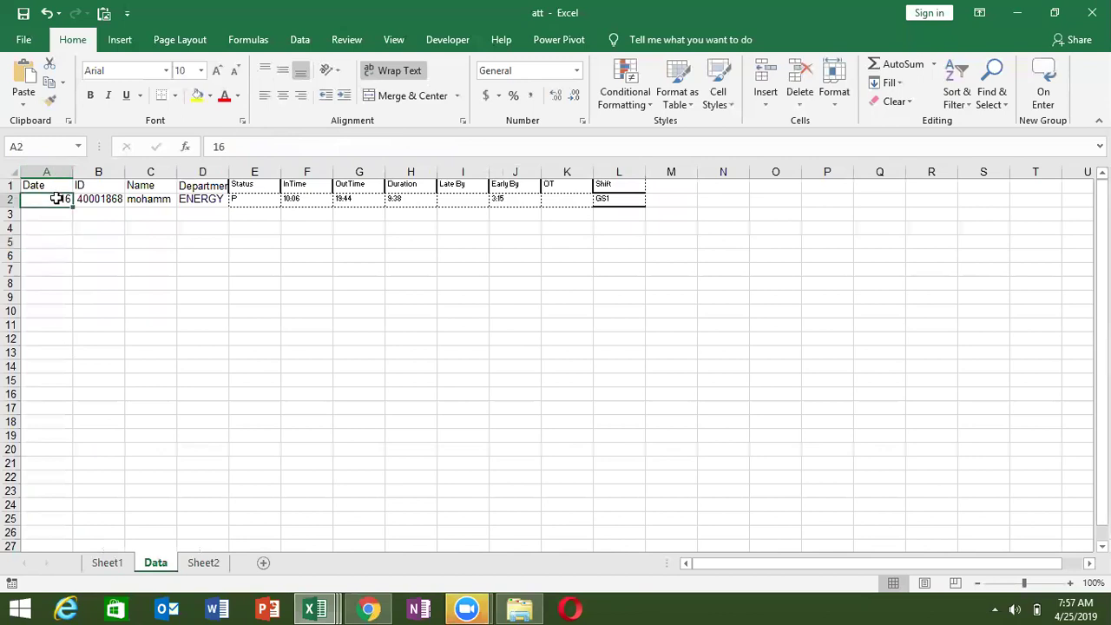
key(ctrl+shift+Right)
key(ctrl+shift+Right)
key(ctrl+shift+Right)
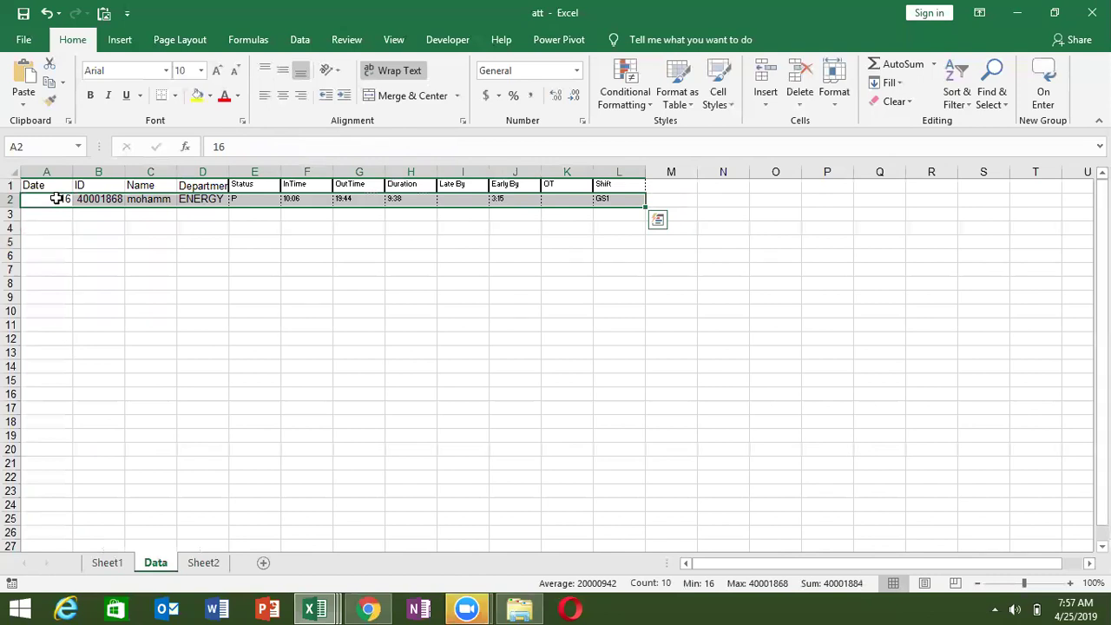
key(ctrl+c)
click(56, 199)
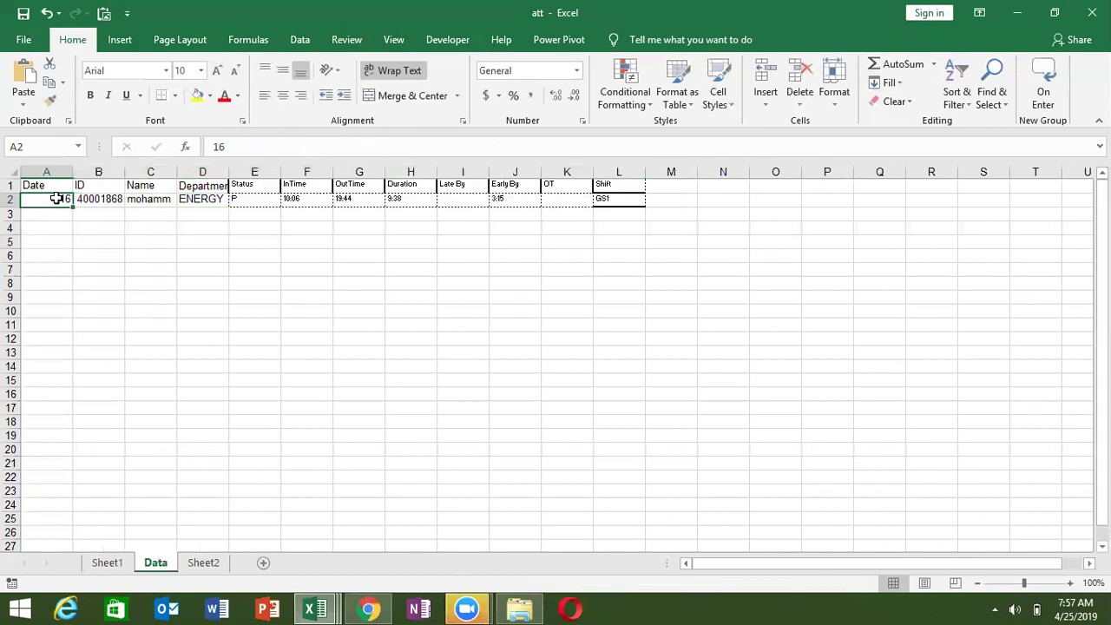
key(ctrl+shift+Right)
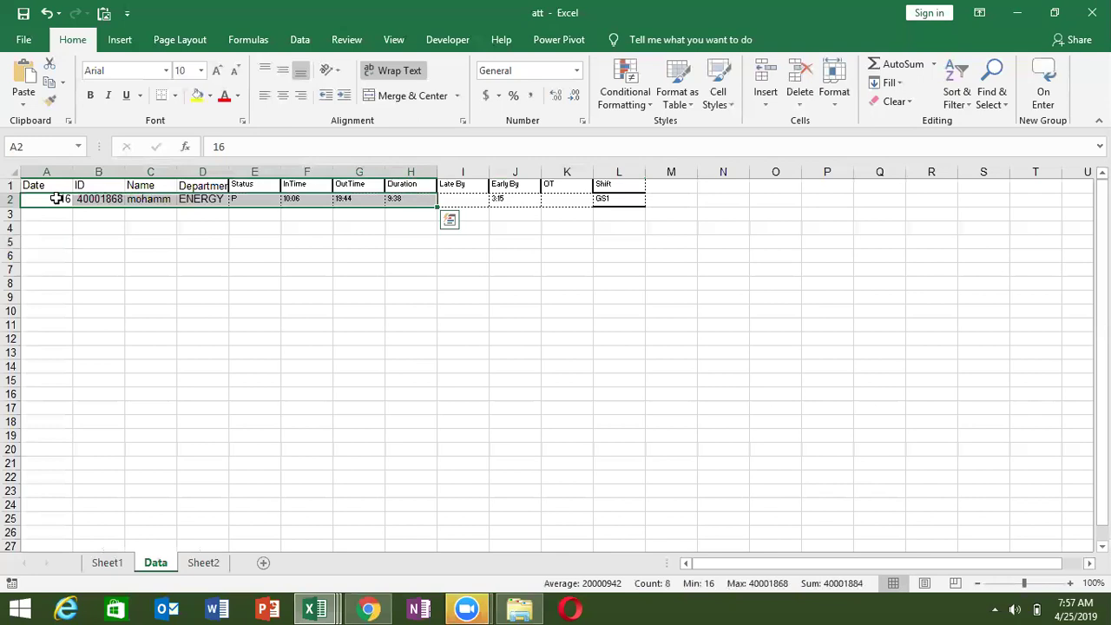
key(ctrl+shift+Right)
key(ctrl+shift+Right)
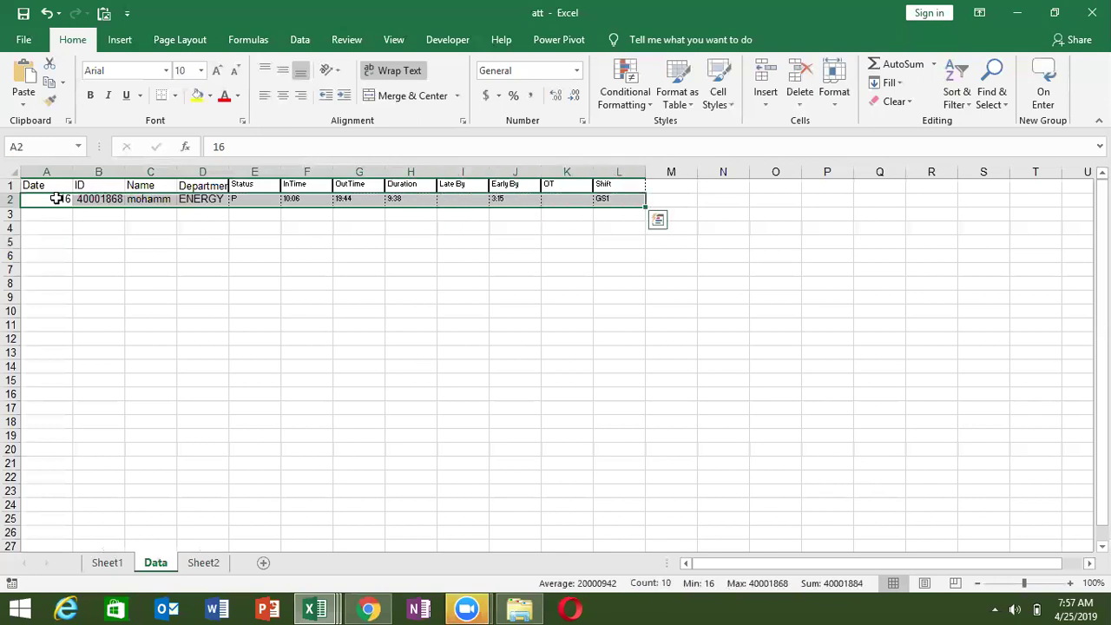
key(Delete)
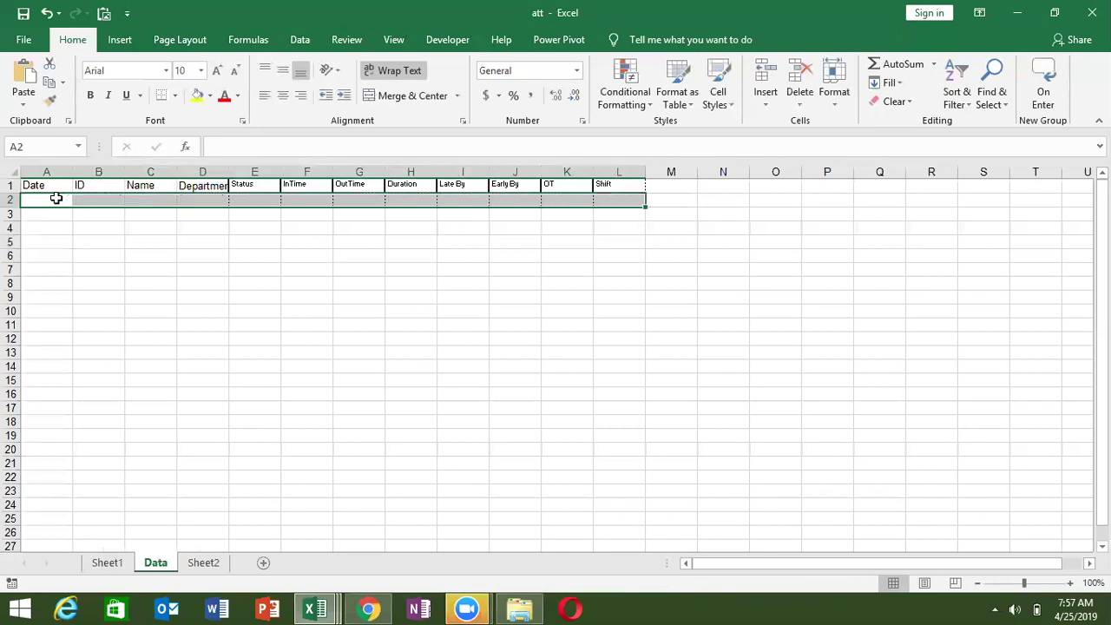
Delete the Date and ID columns so the headers start with Name.
key(Up)
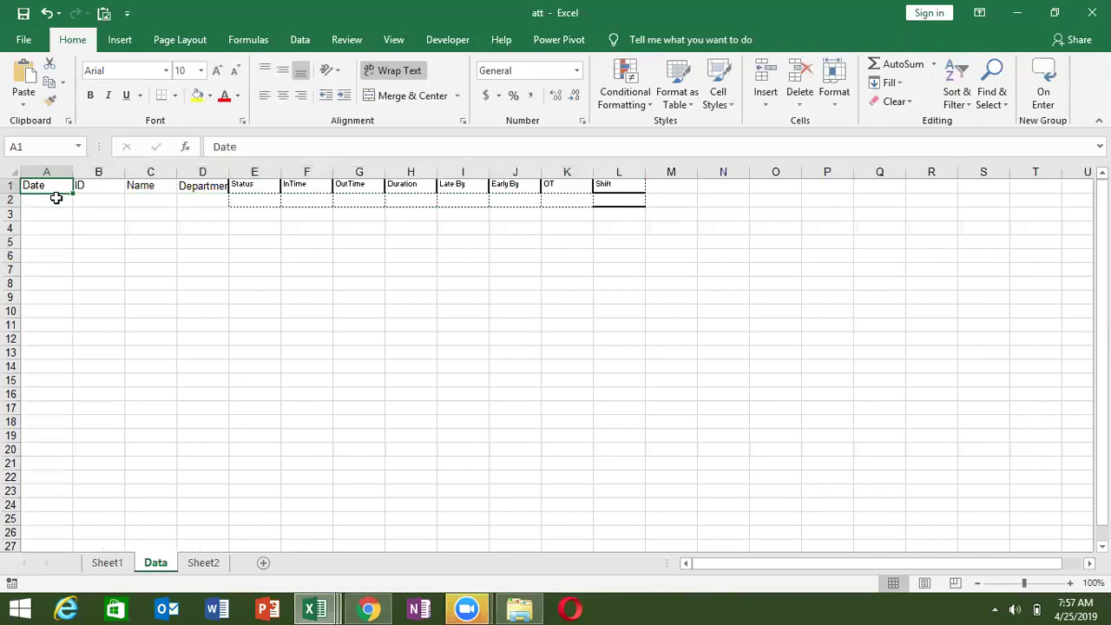
key(ctrl+shift+Down)
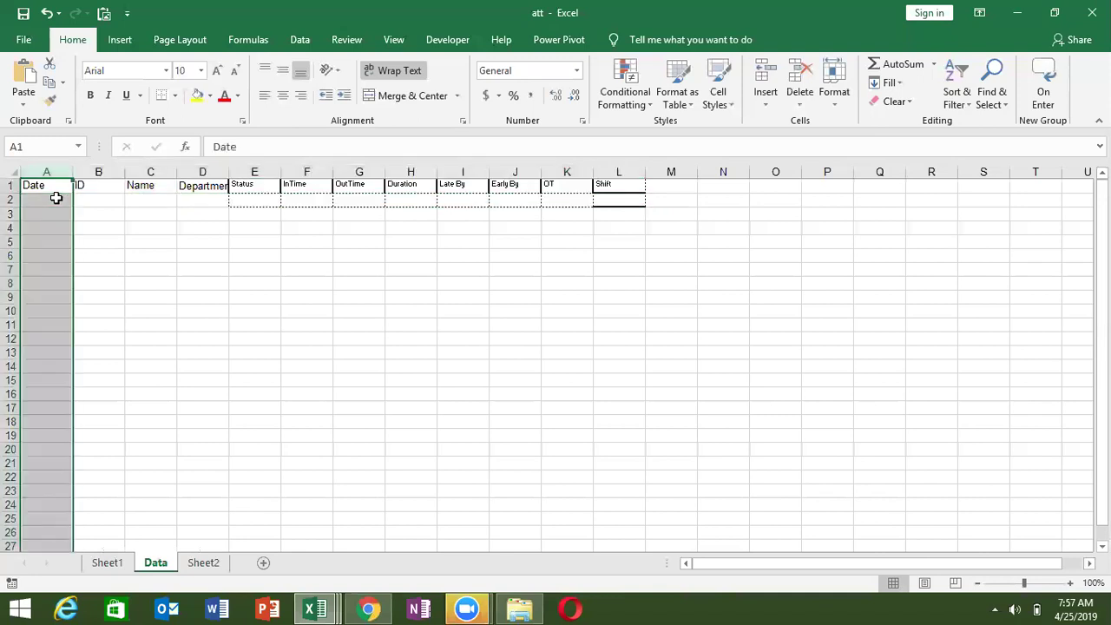
key(ctrl+minus)
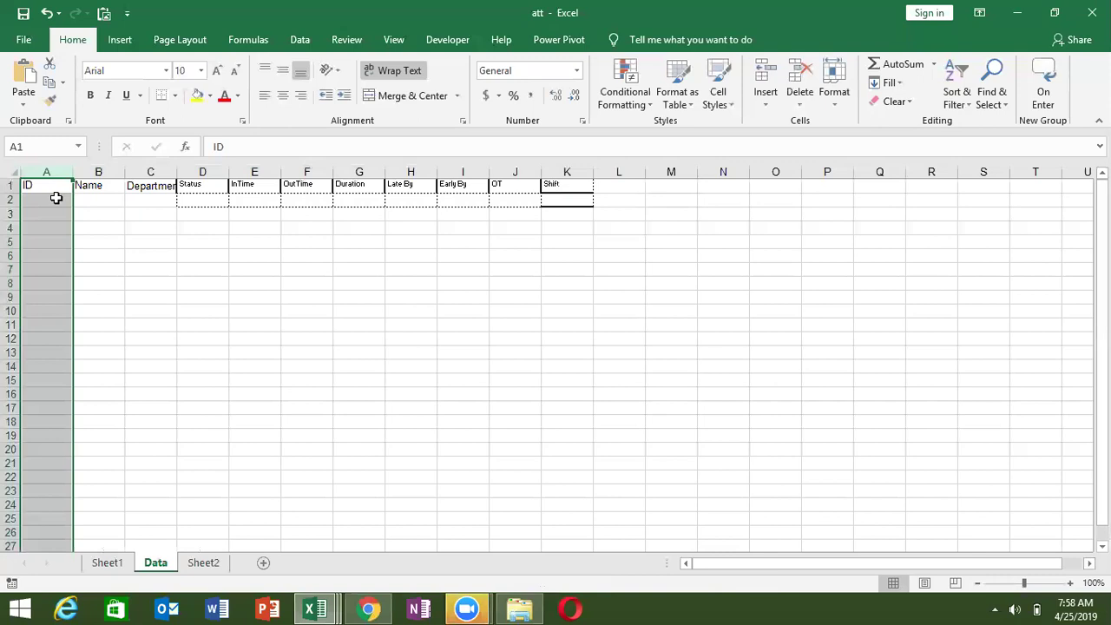
key(ctrl+minus)
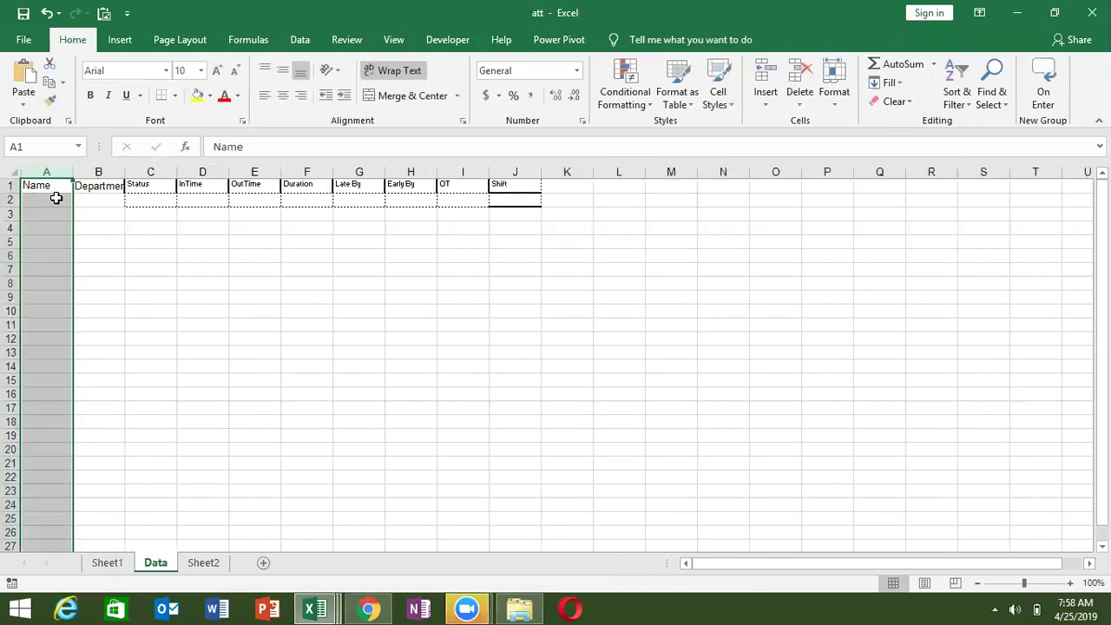
click(56, 198)
Insert a new first column headed Sr, with 1 in A2.
text(=)
key(Escape)
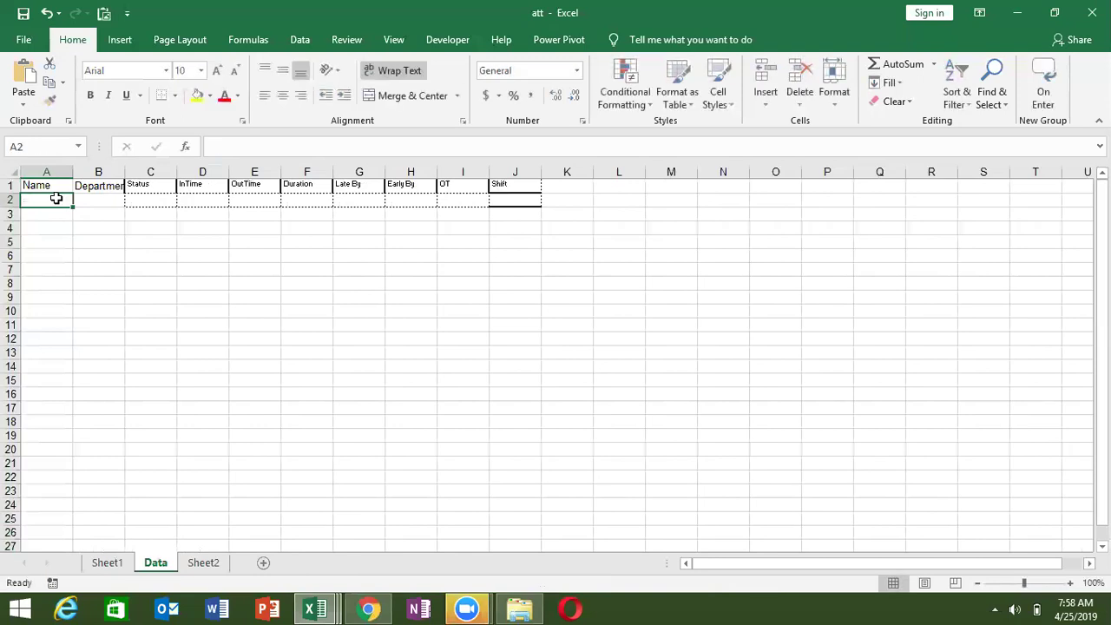
key(ctrl+space)
key(ctrl+shift+plus)
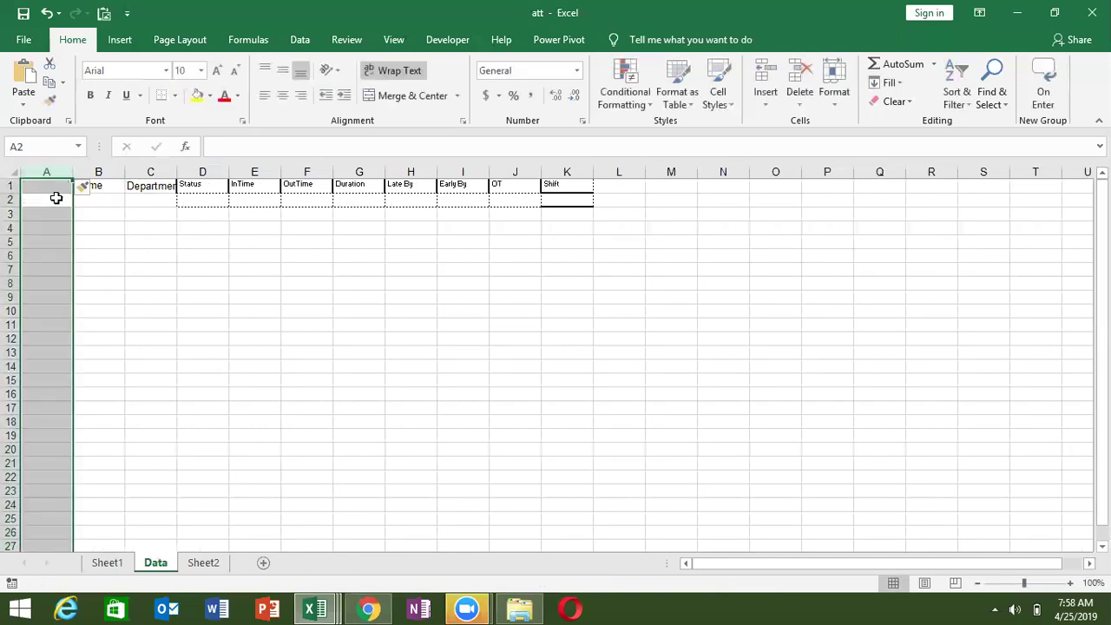
key(Up)
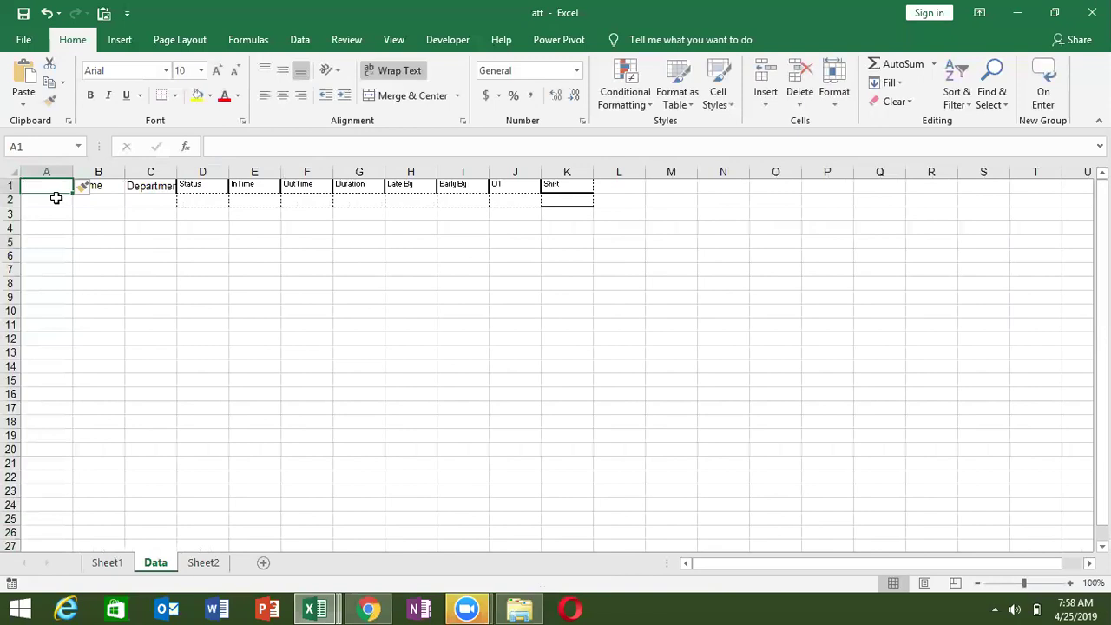
text(Sr)
key(Return)
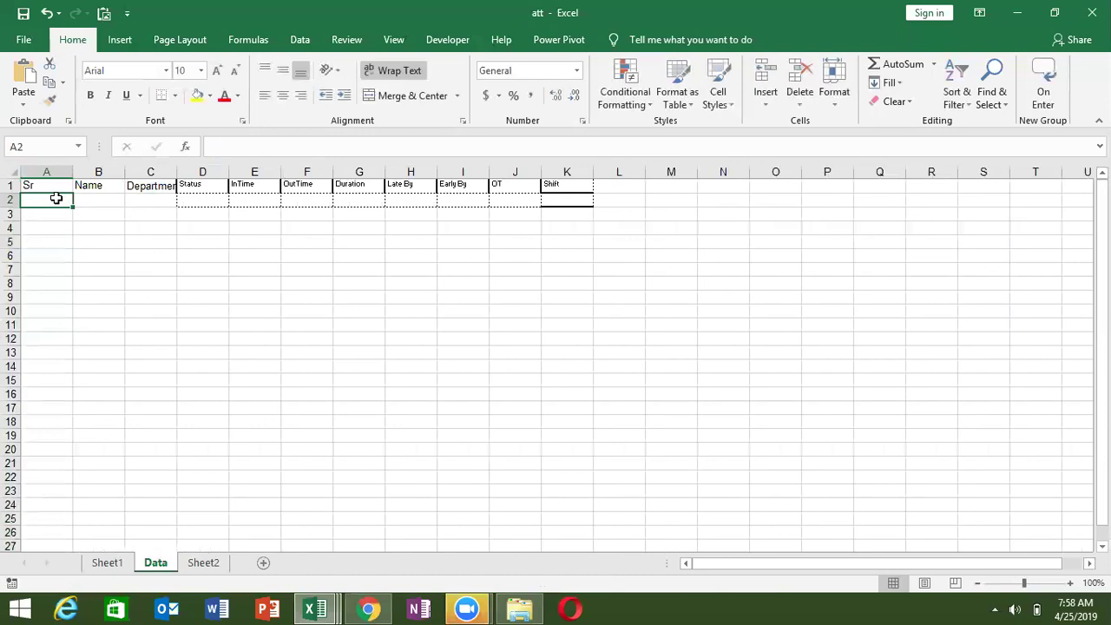
text(1)
key(Return)
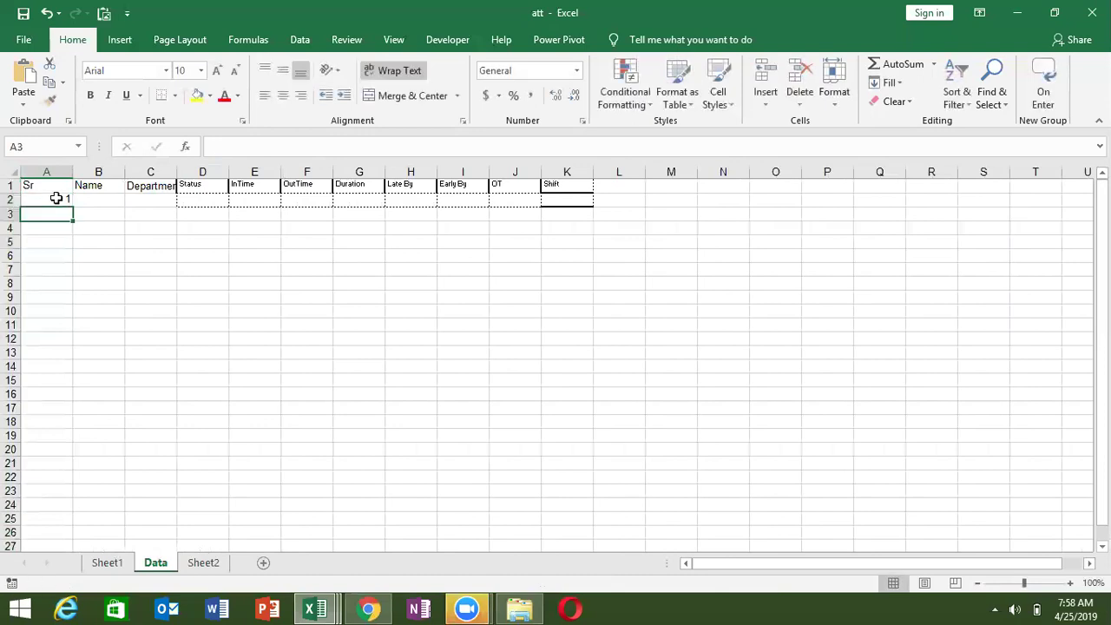
Enter =MAX(Sheet1!A:A) in A3 as a starting formula.
text(=max)
key(Tab)
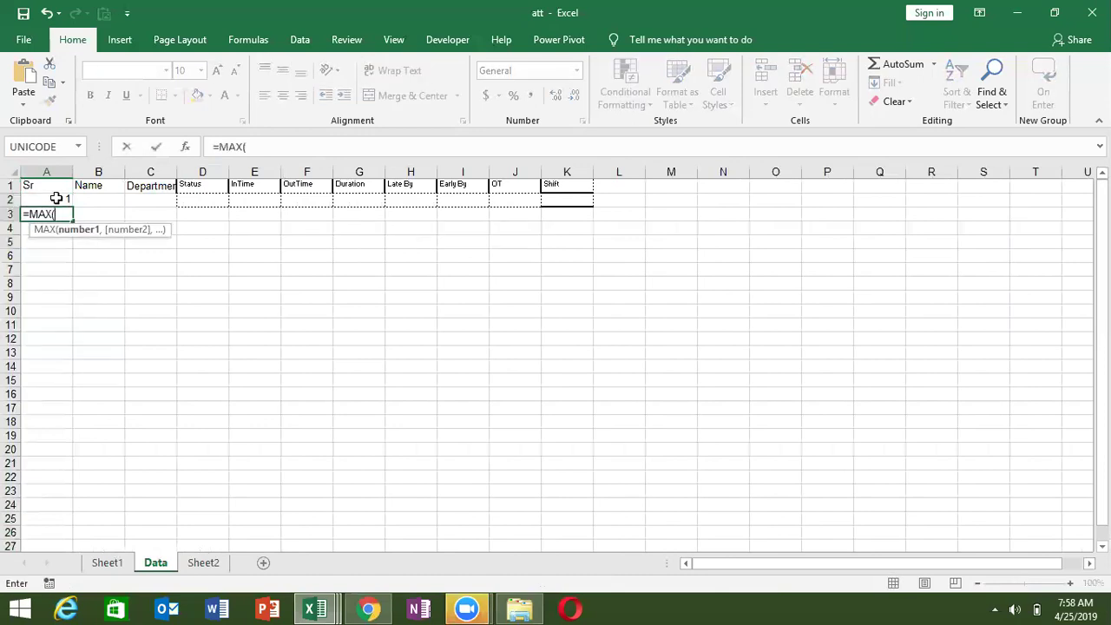
click(107, 562)
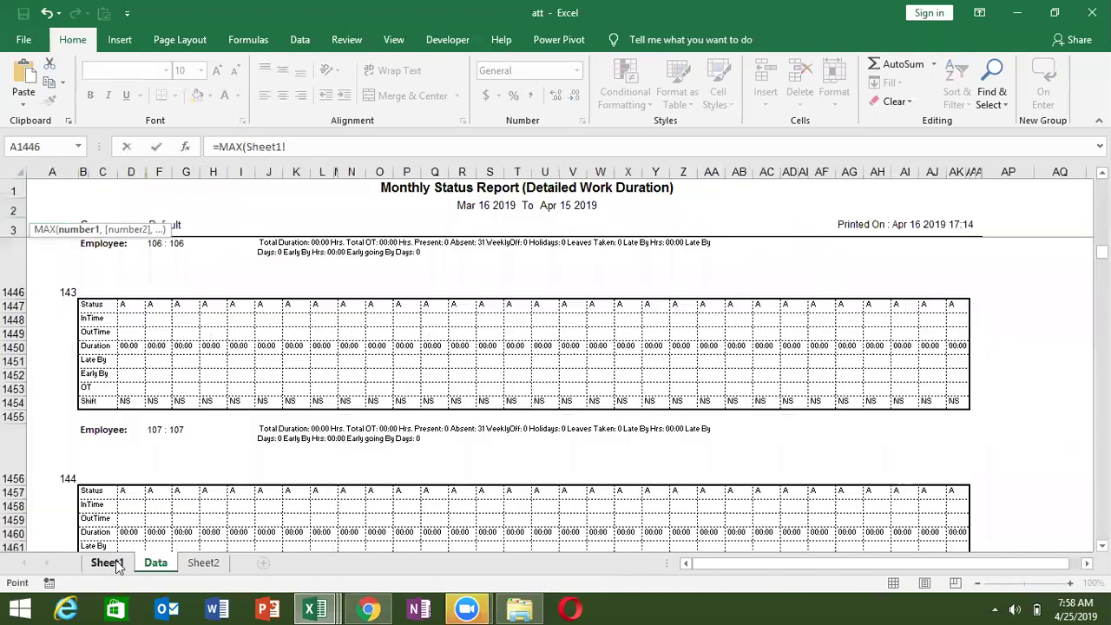
click(55, 171)
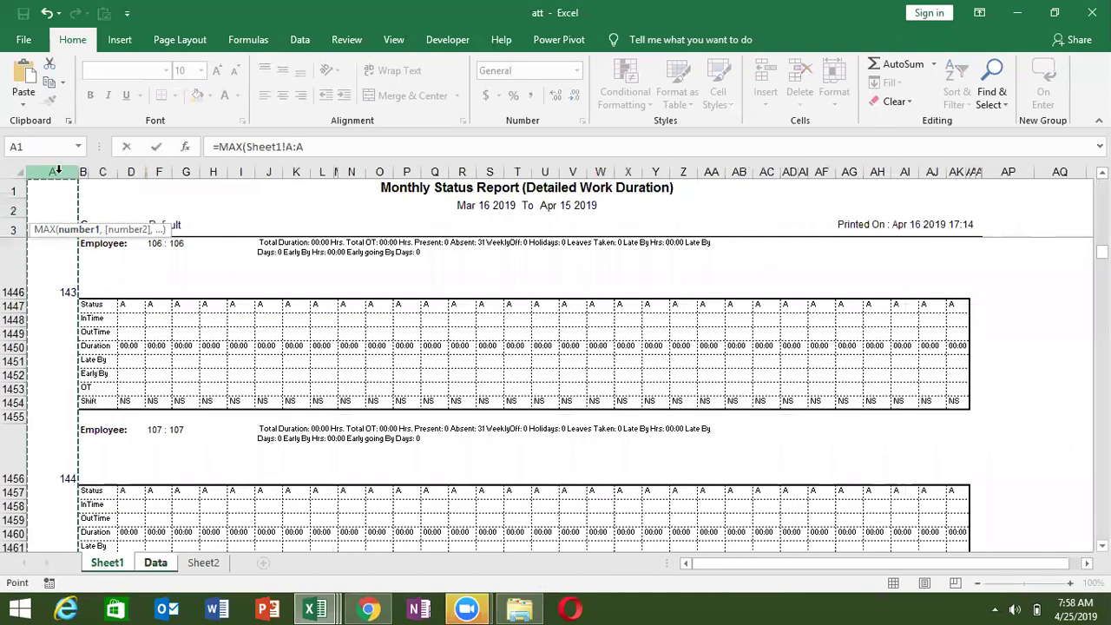
key(Return)
key(Up)
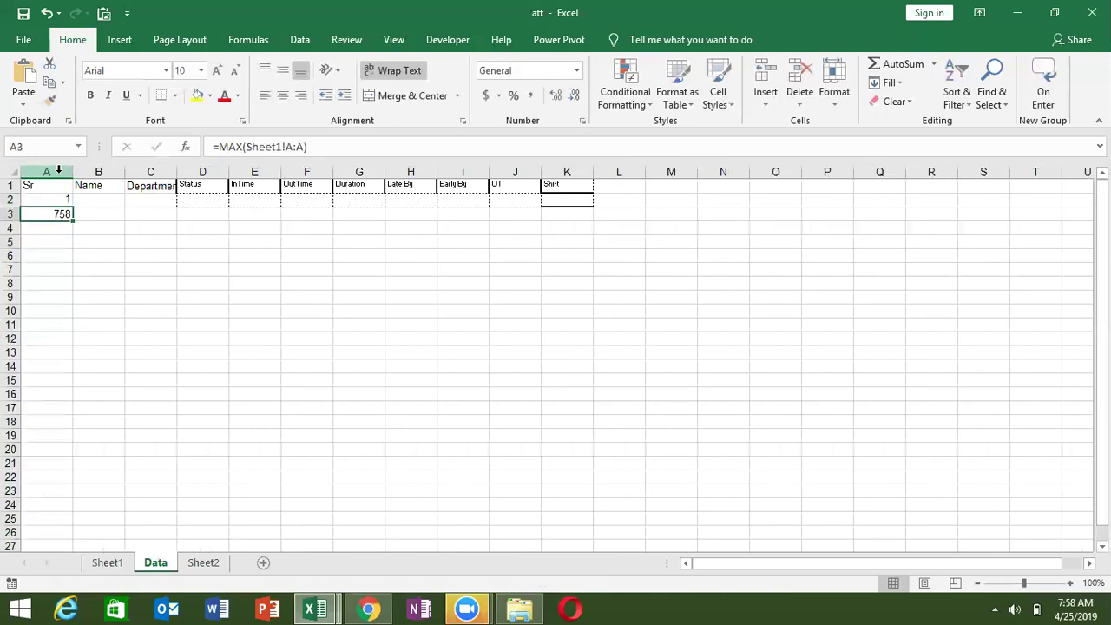
Rewrite A3 as =IF(A2+1>MAX(Sheet1!A:A),"",A2+1), showing 2.
click(217, 146)
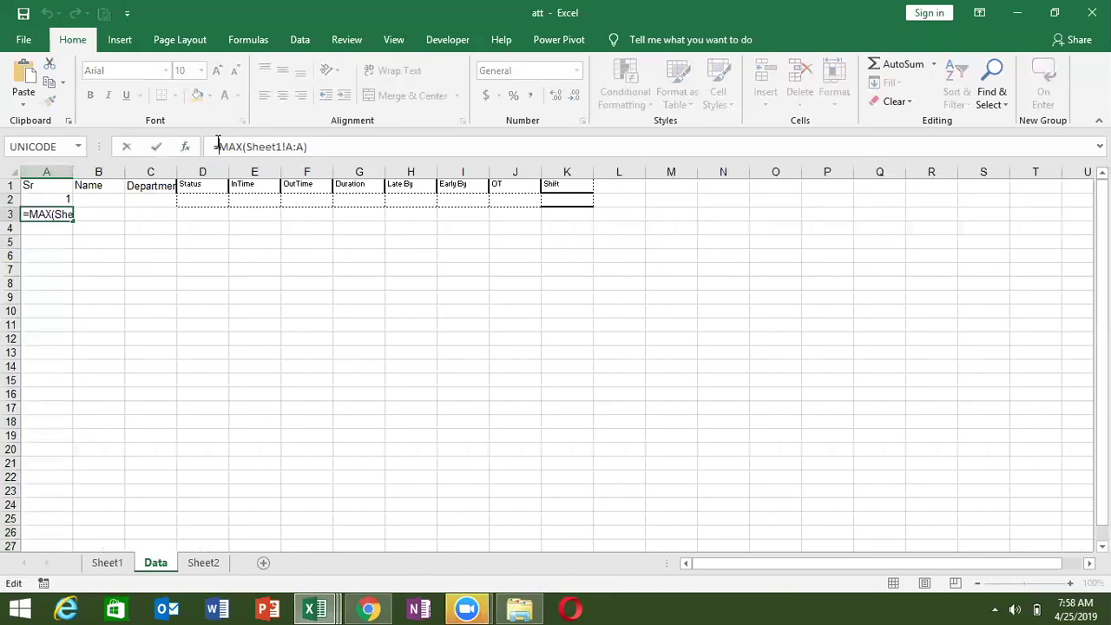
text(IF()
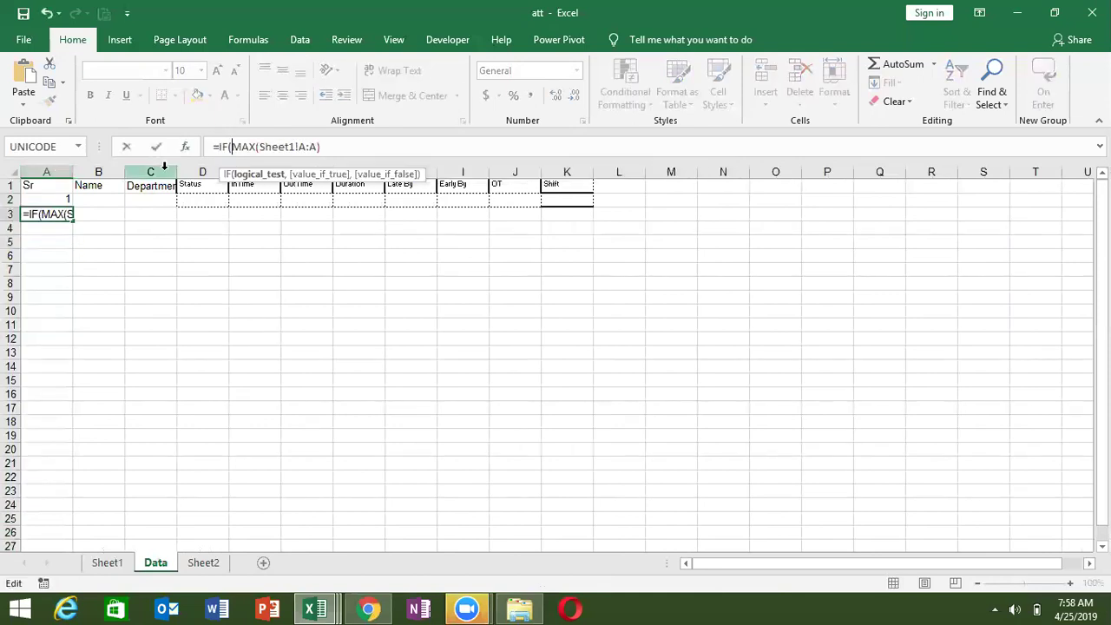
click(45, 198)
text(+1>)
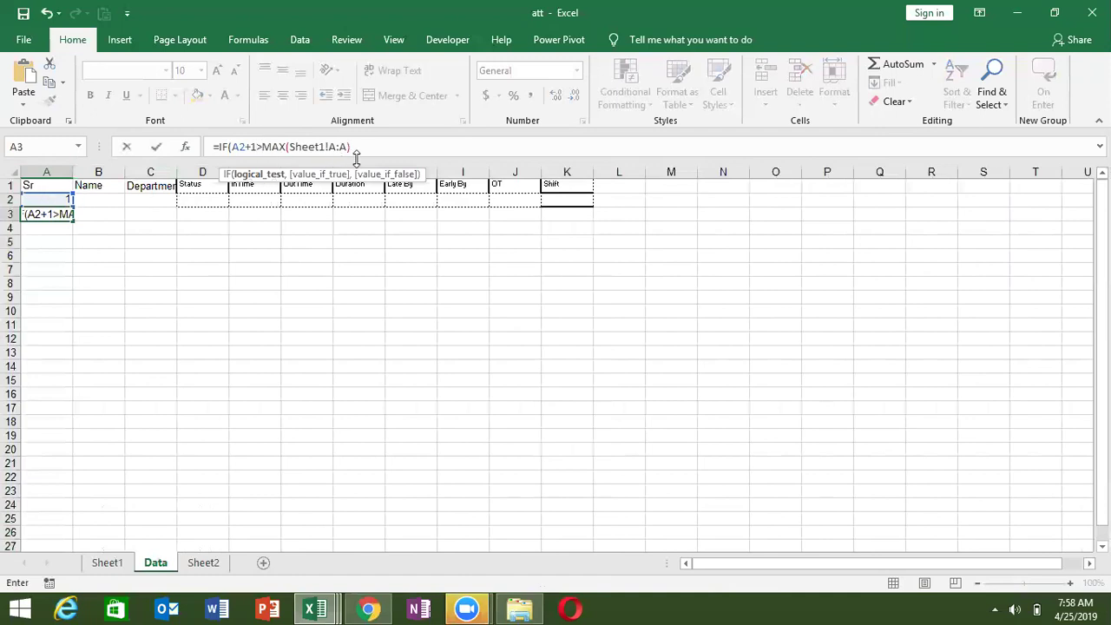
click(365, 147)
text(,)
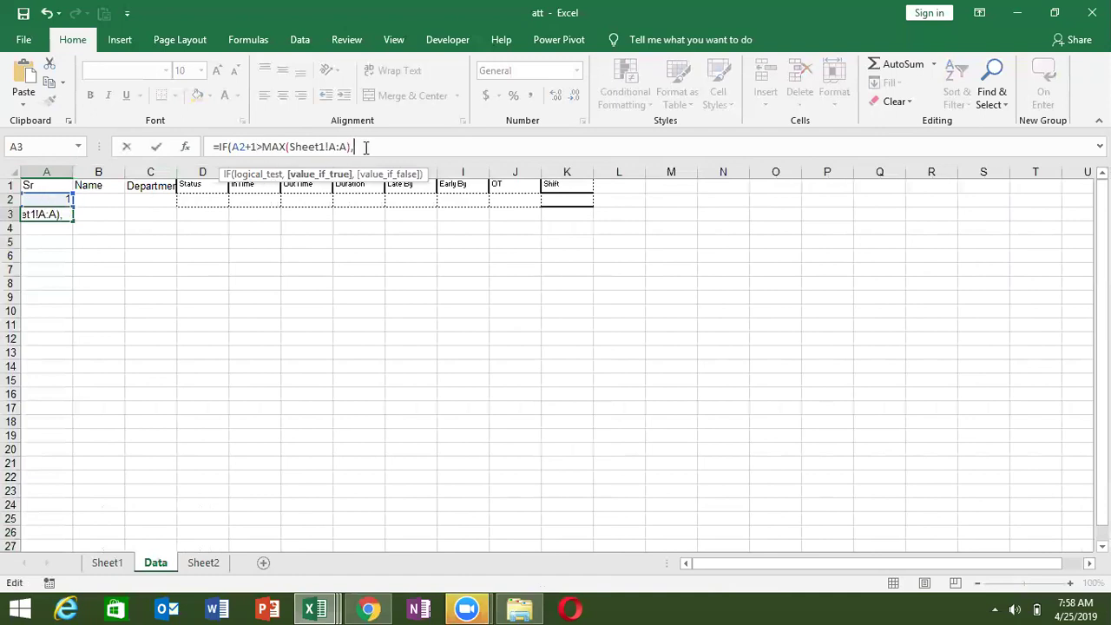
text("",)
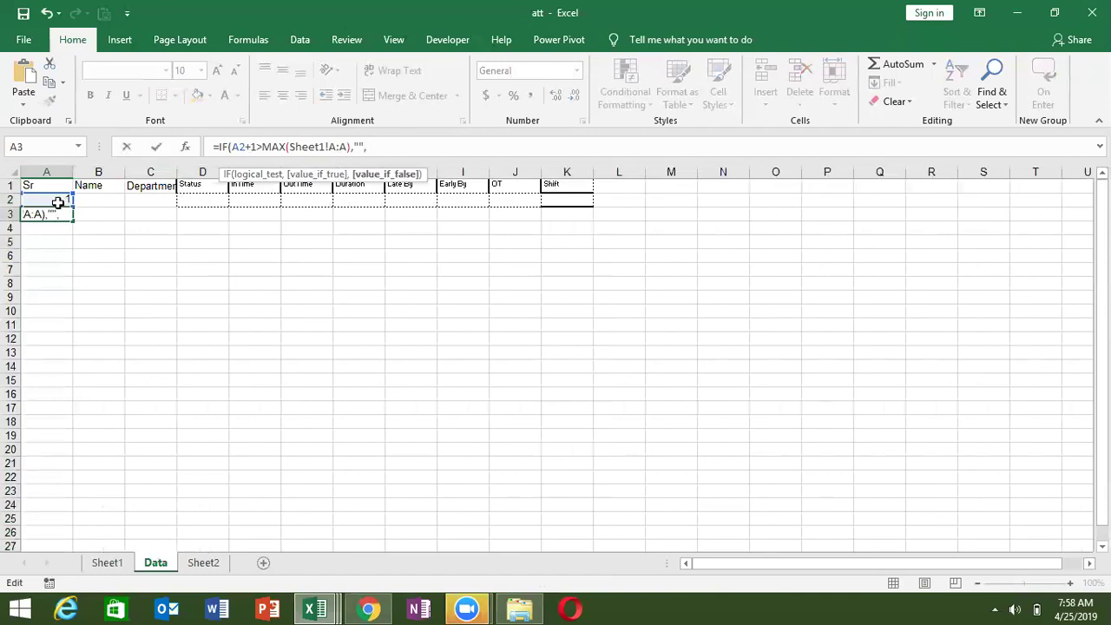
click(57, 202)
text(+1)
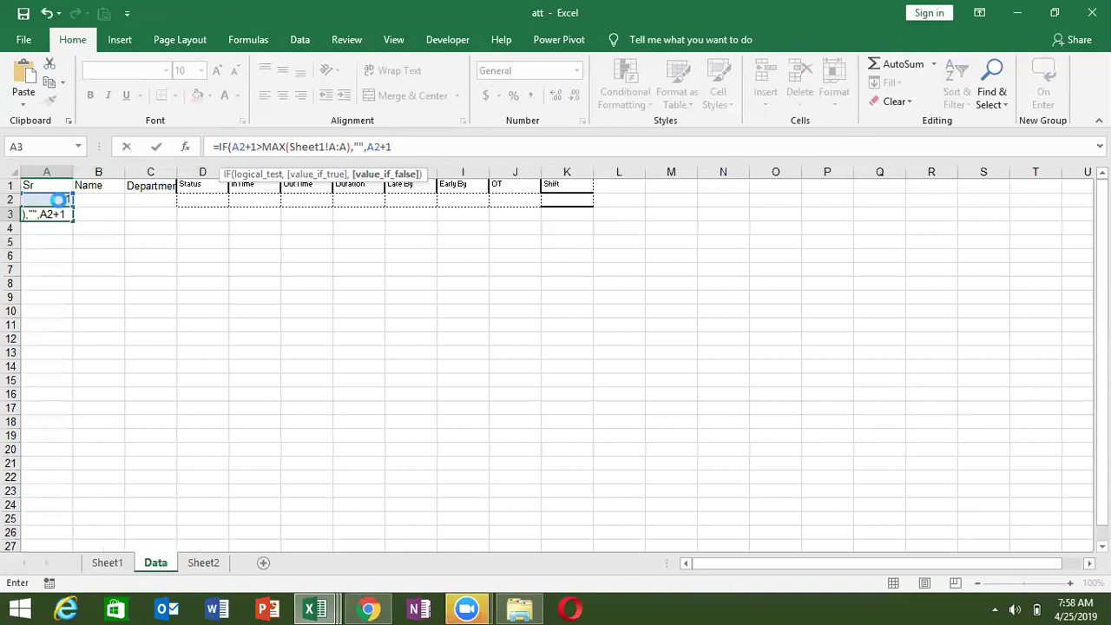
key(Return)
key(Return)
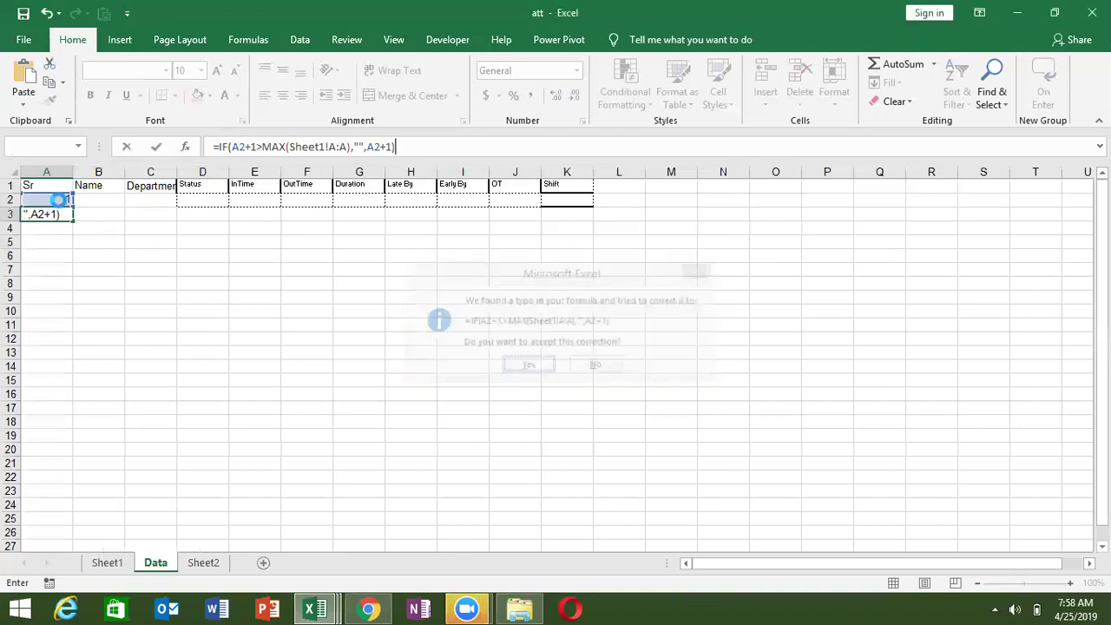
key(Up)
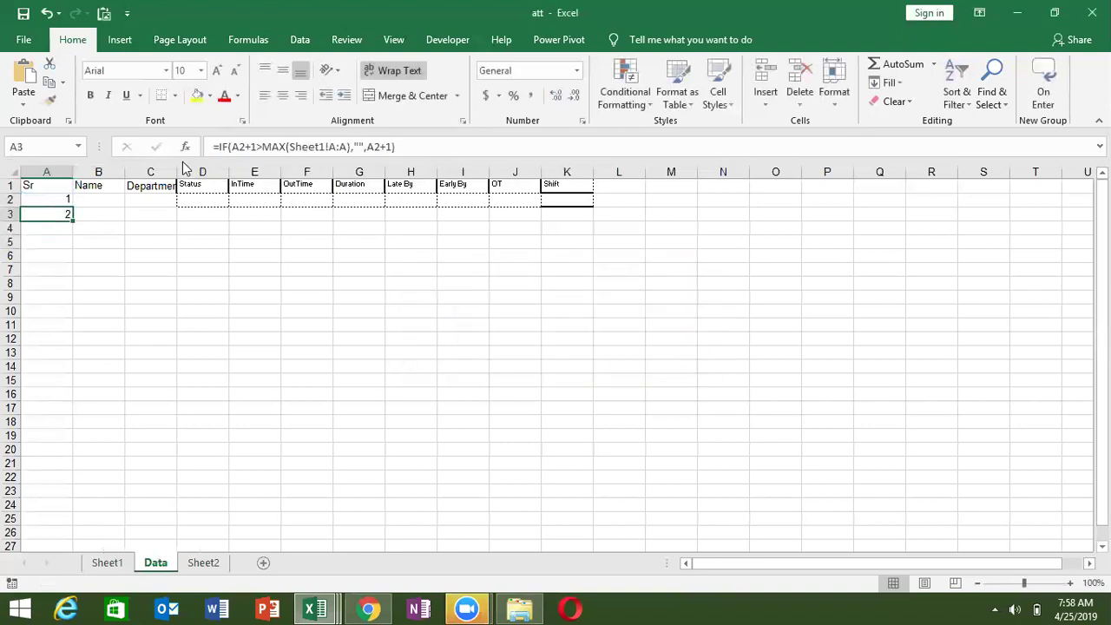
Wrap A3's formula in IFERROR with a blank fallback: =IFERROR(IF(...),"").
click(248, 147)
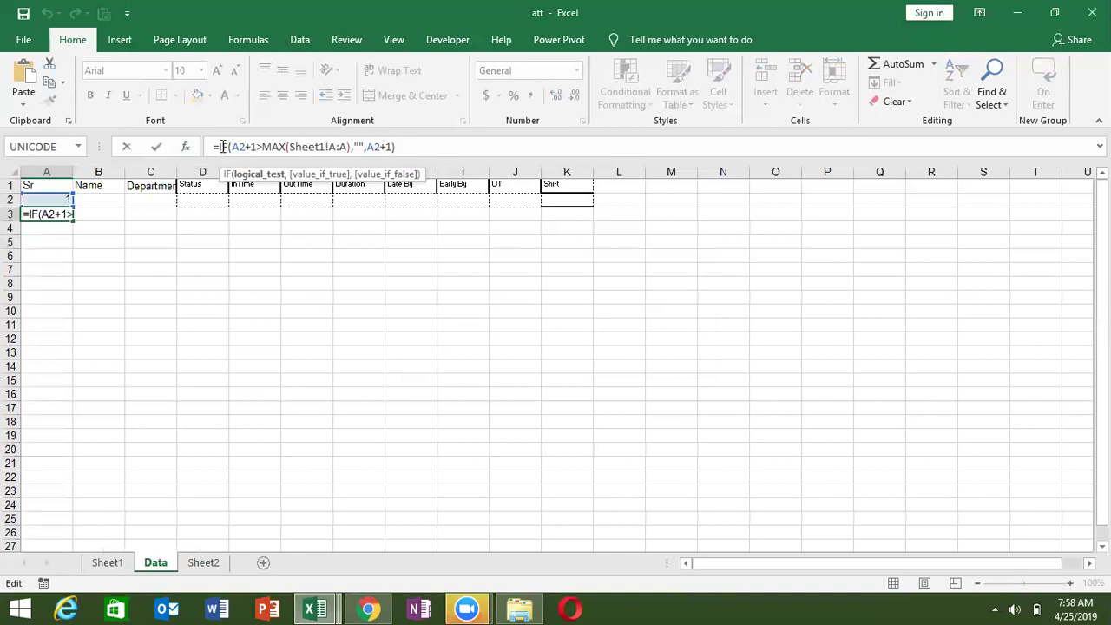
click(218, 147)
text(if)
key(Down)
key(Escape)
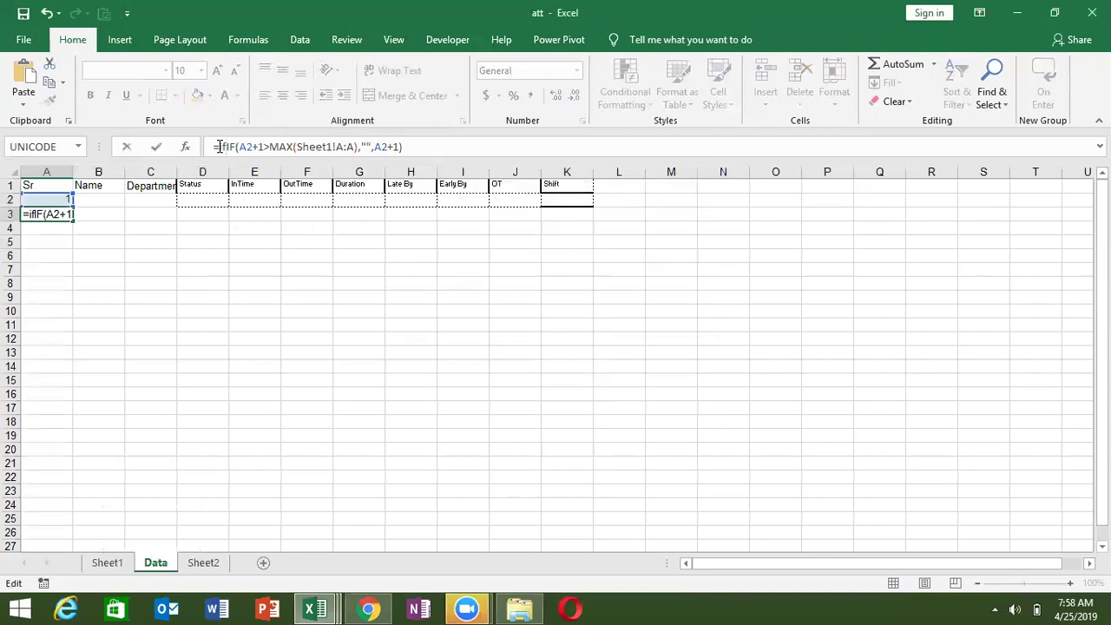
key(BackSpace)
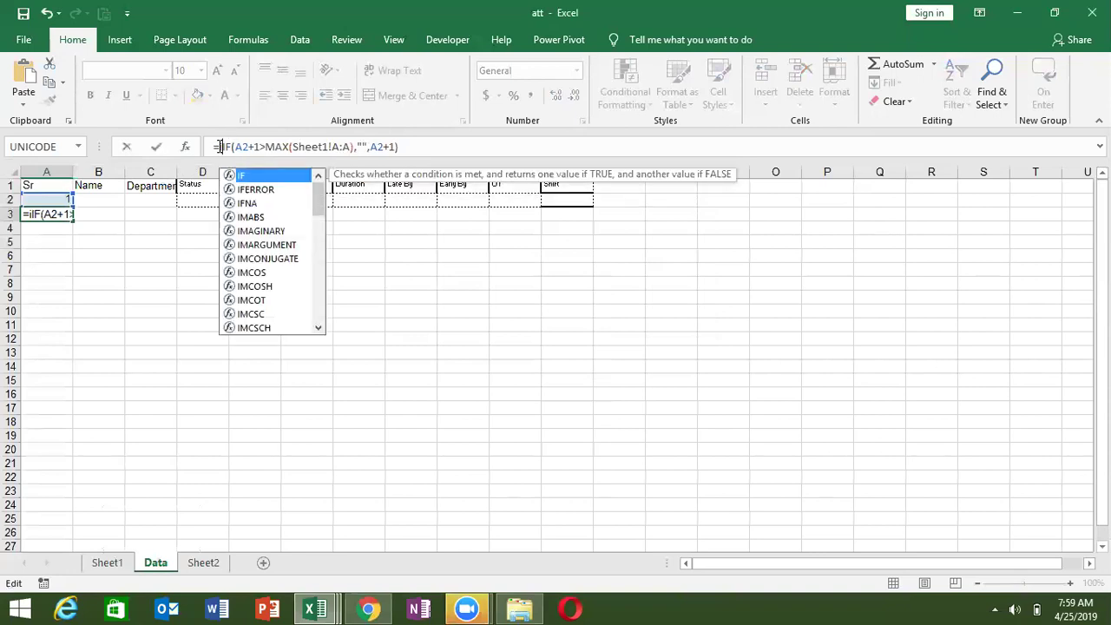
key(Down)
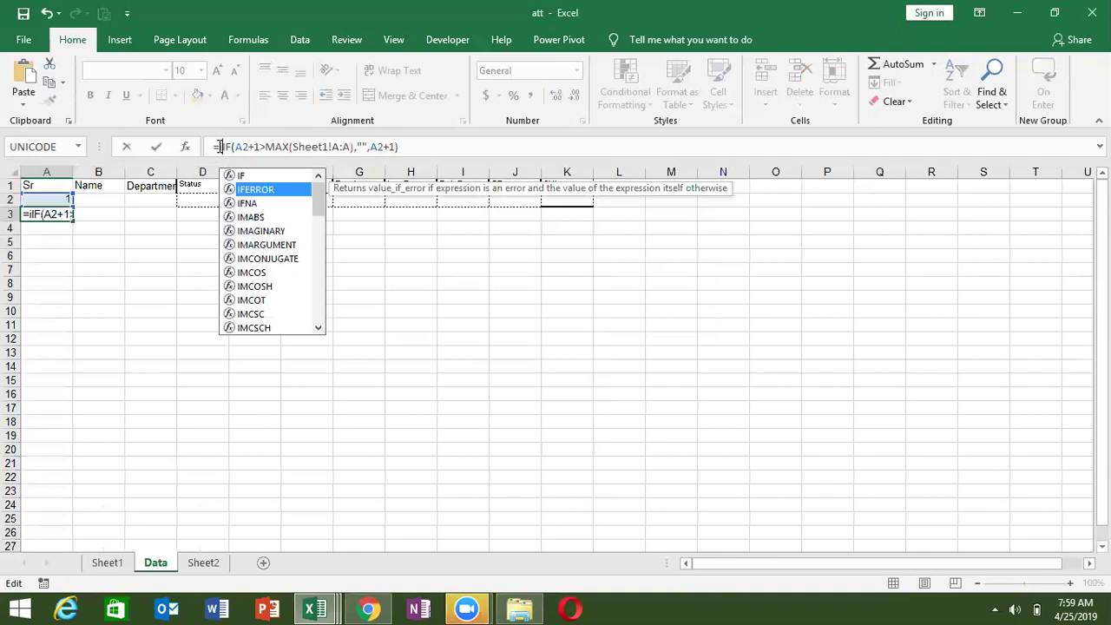
key(Tab)
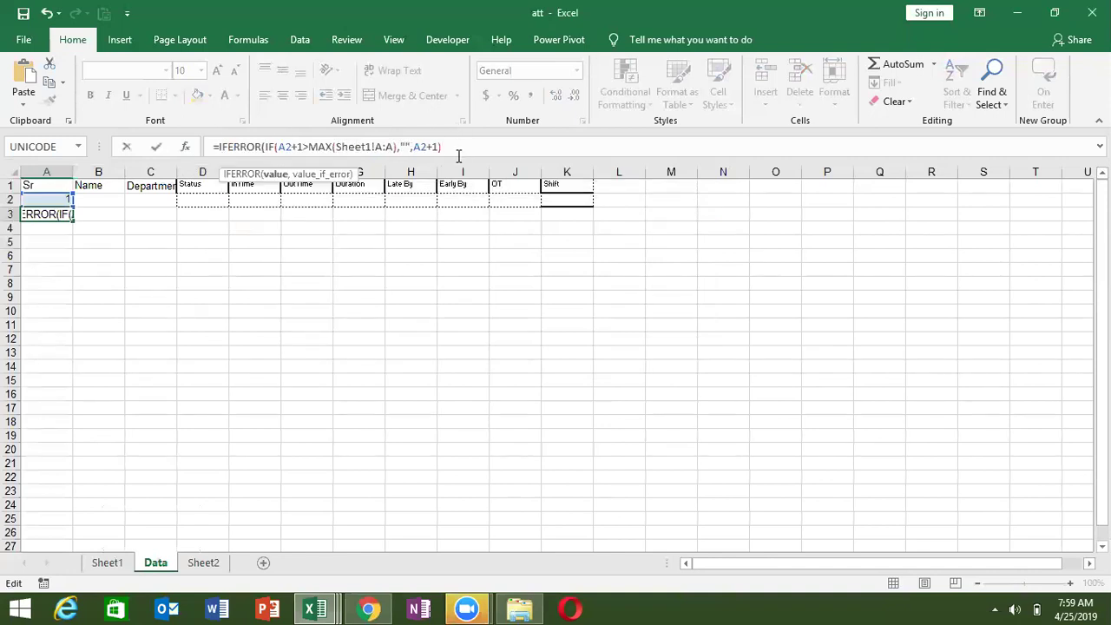
text(,)
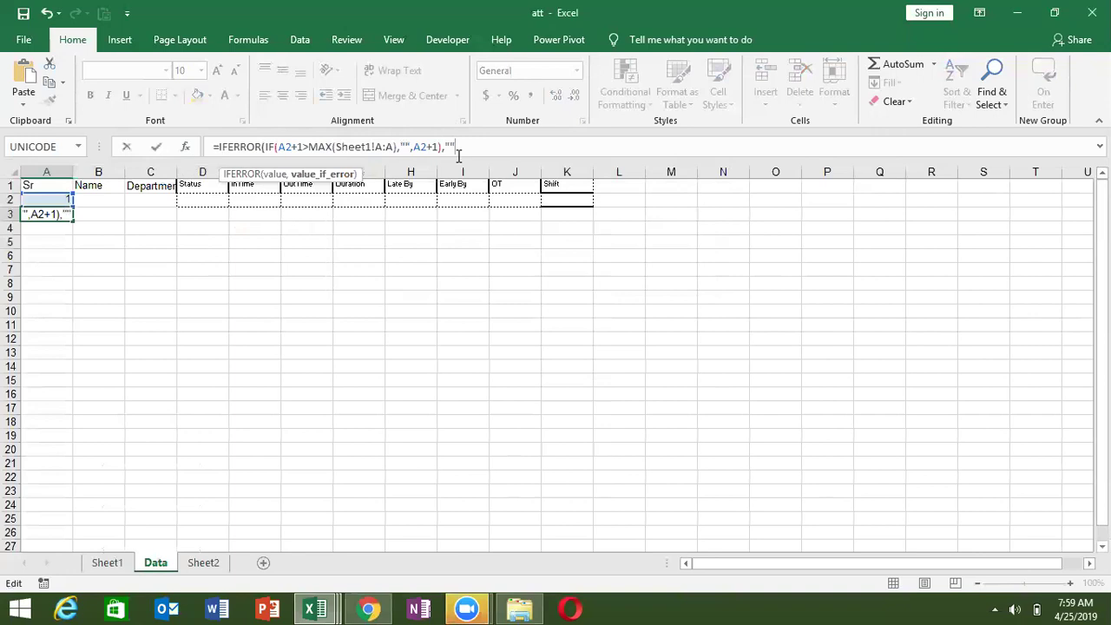
text())
key(Return)
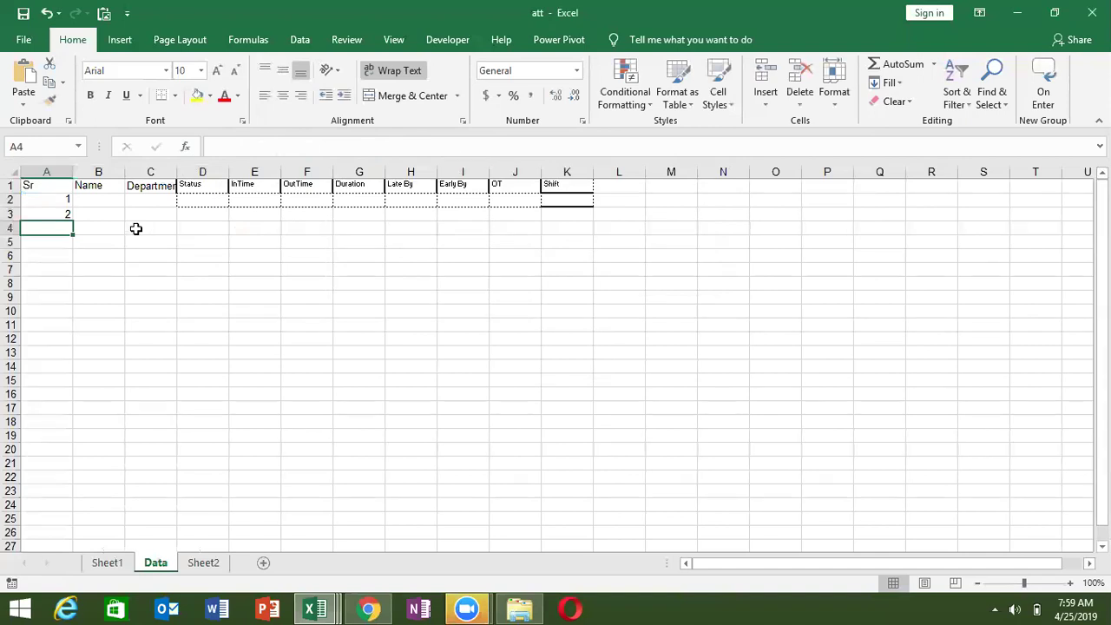
Fill A3's serial formula down to row 1250, numbering the Sr column 1 through 758.
click(50, 212)
mouse_move(74, 223)
mouse_down()
mouse_move(73, 608)
mouse_move(89, 606)
mouse_up()
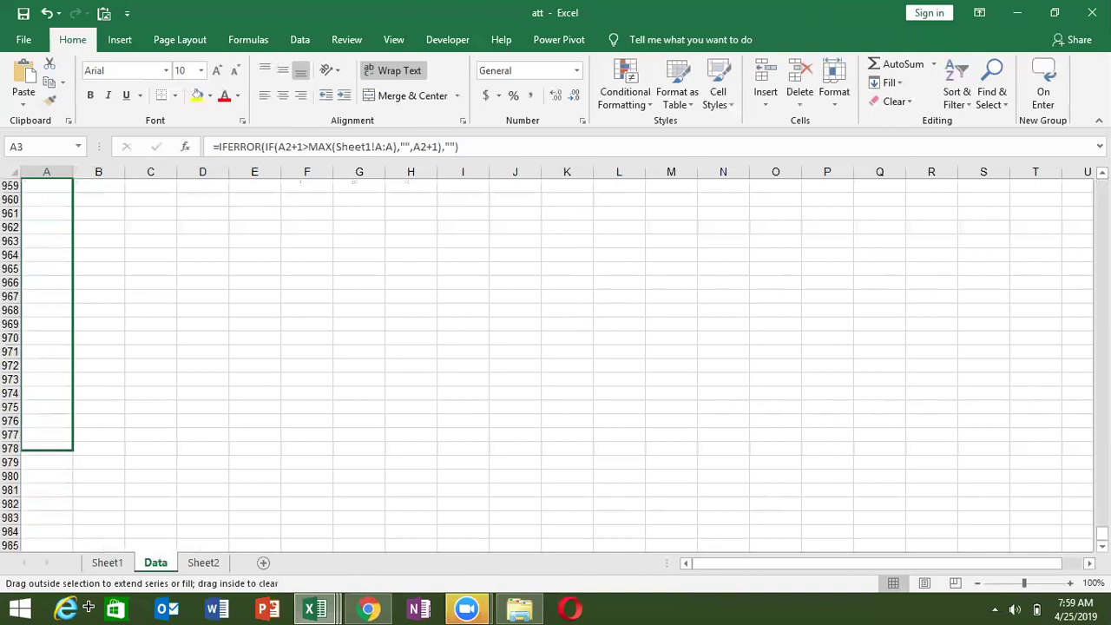
drag(89, 606, 87, 606)
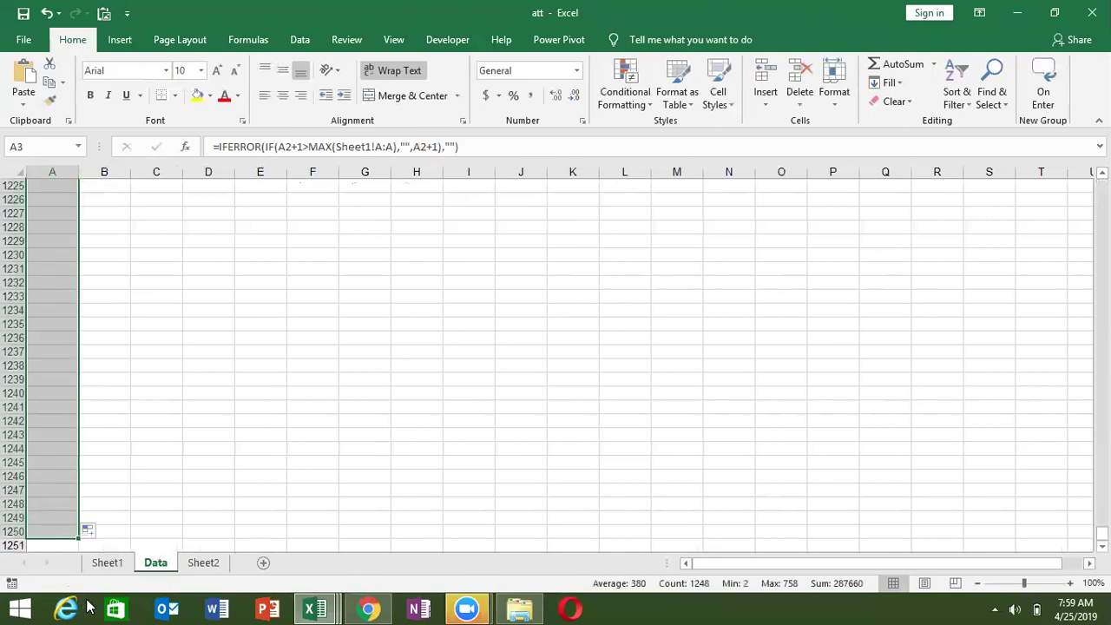
key(ctrl+Home)
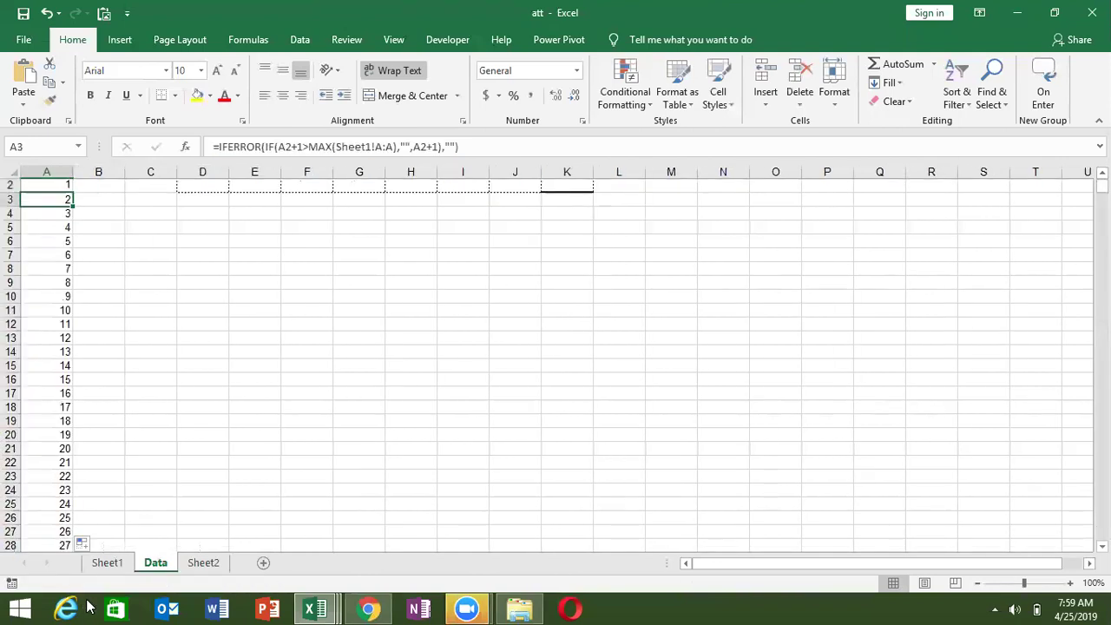
key(Right)
key(Down)
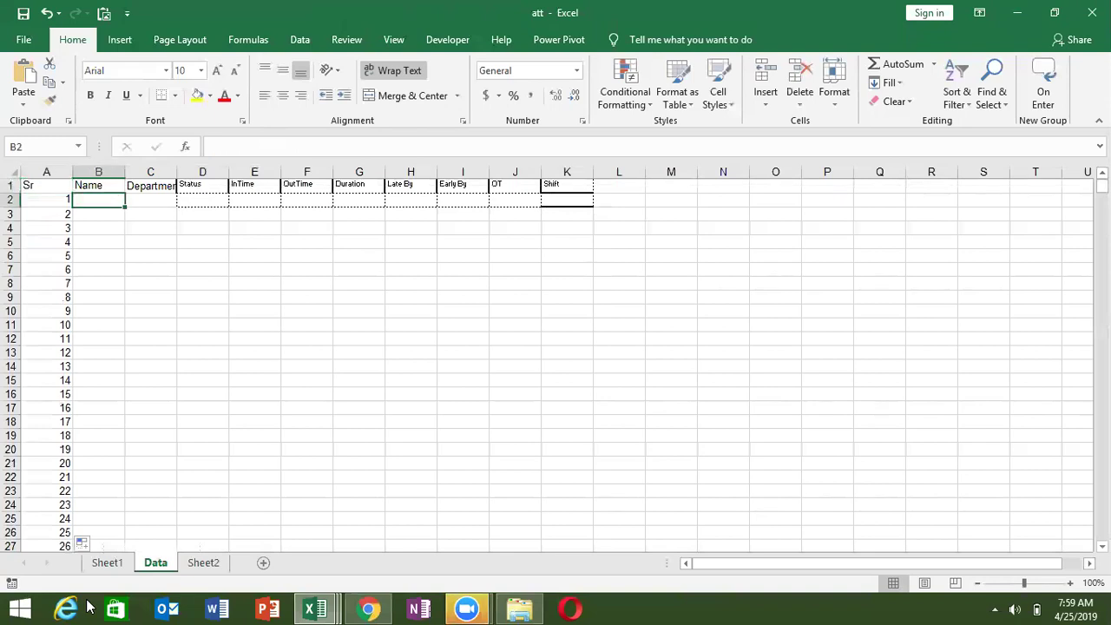
Enter =VLOOKUP(A2,Sheet1!A:AM,2,0) in B2 to fetch column 2 for A2's Sr number.
text(=VL)
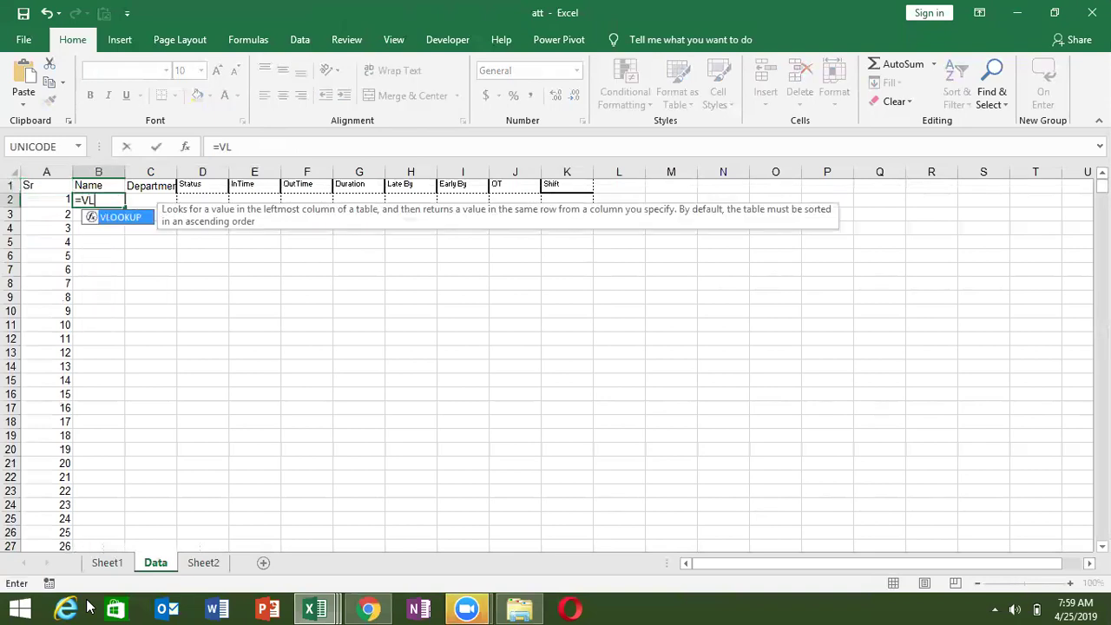
key(Tab)
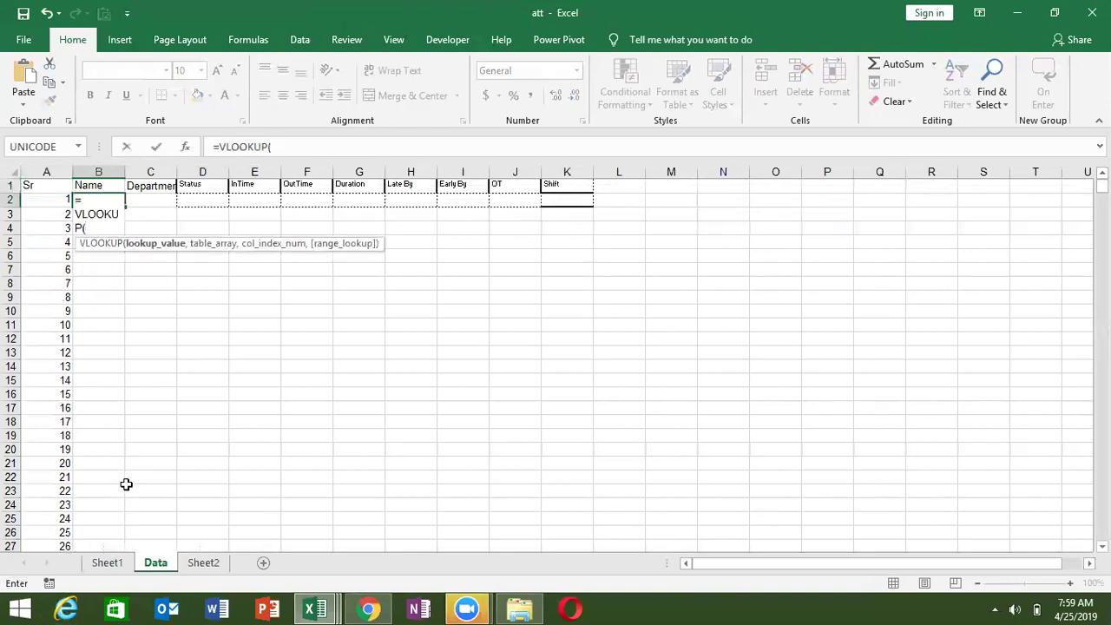
click(49, 199)
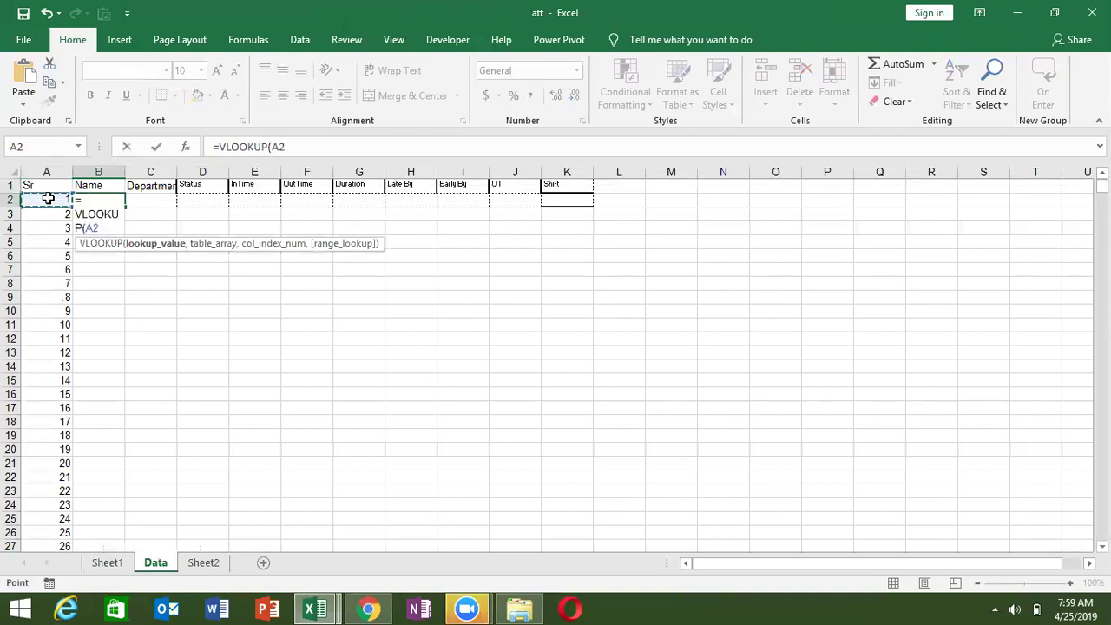
text(,)
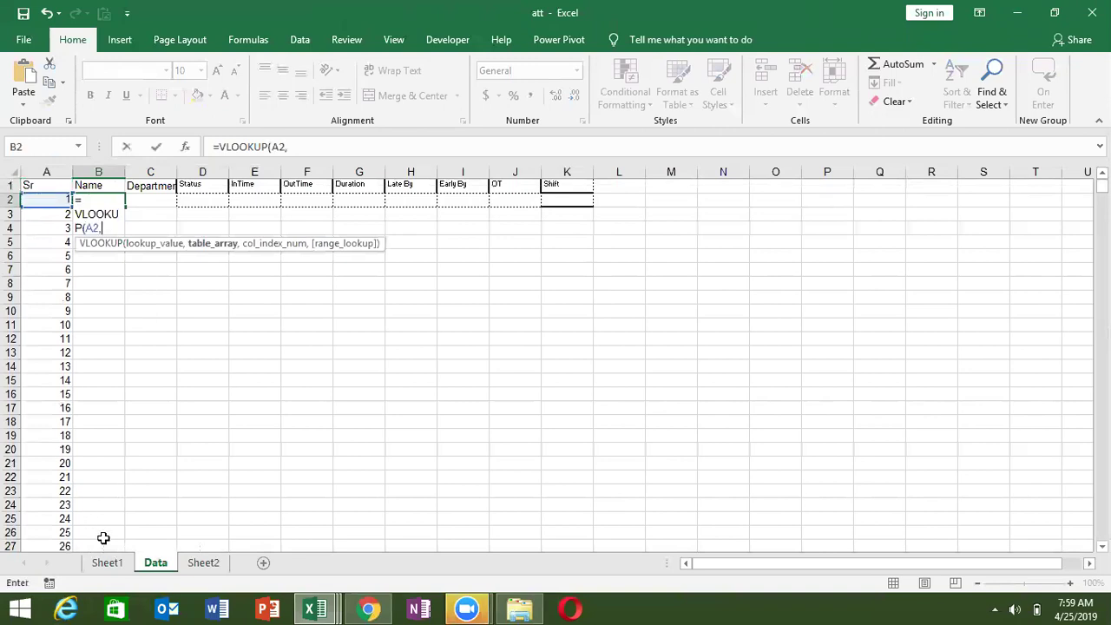
click(115, 568)
click(54, 171)
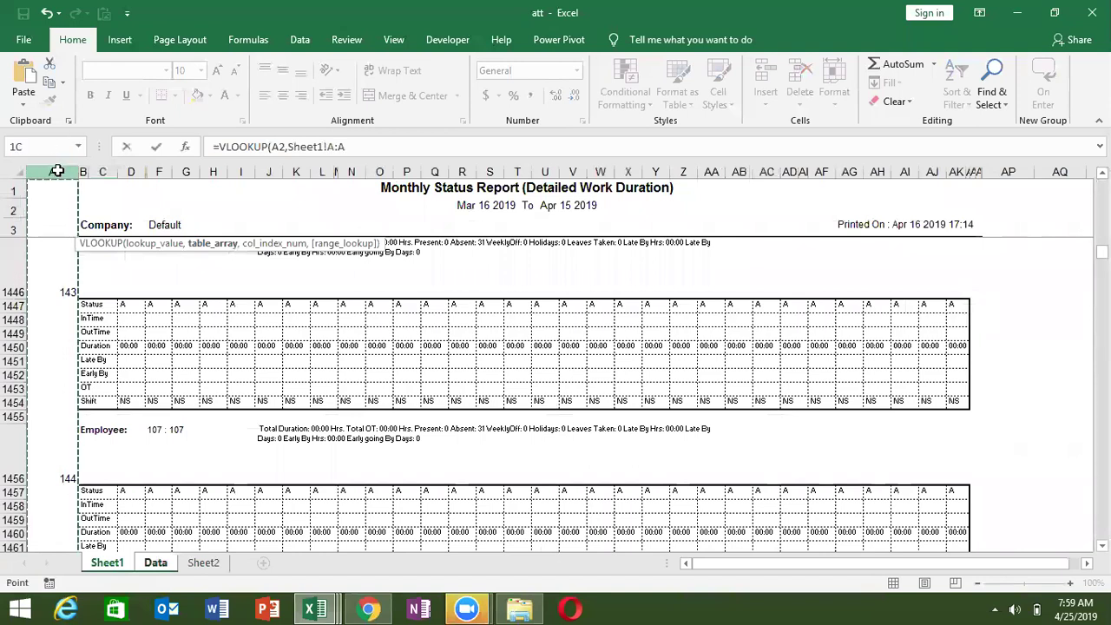
drag(54, 171, 79, 174)
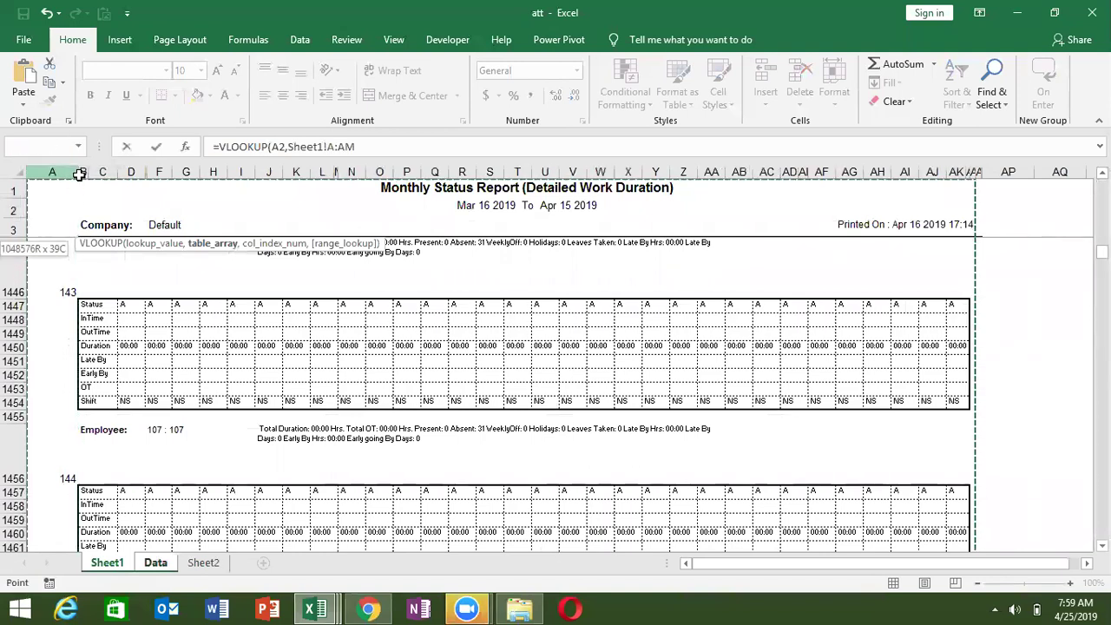
text(,)
text(,2)
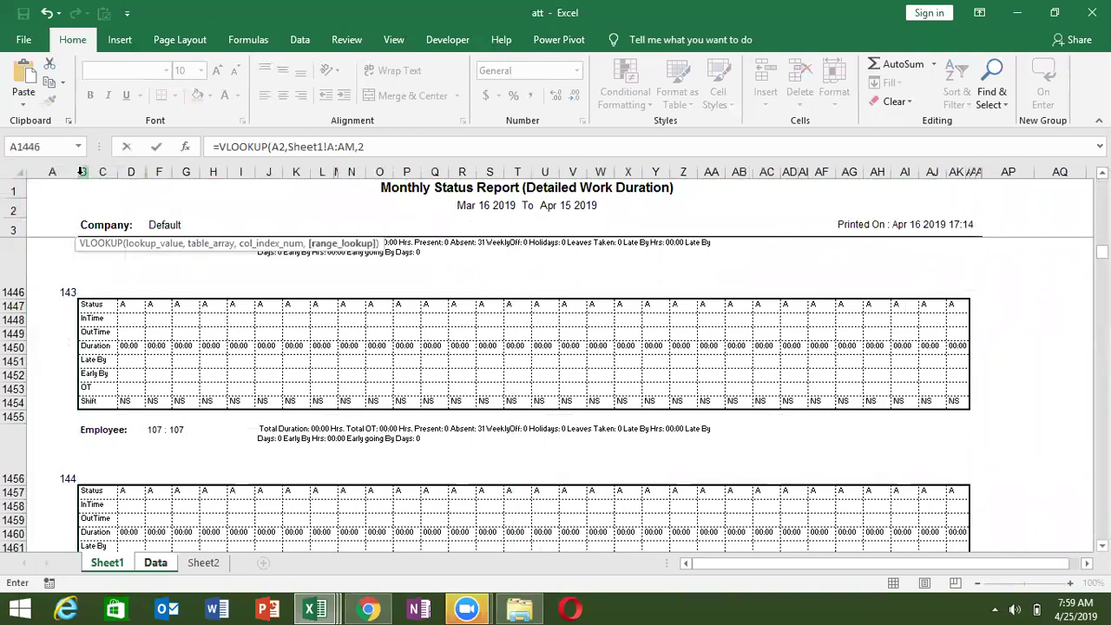
text(0)
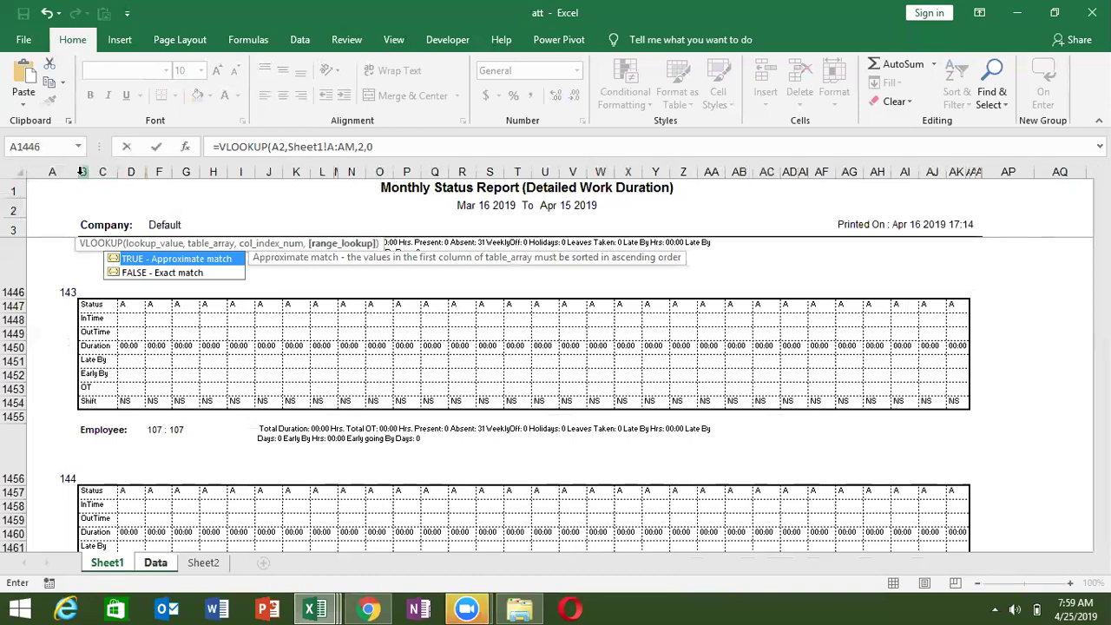
key(Return)
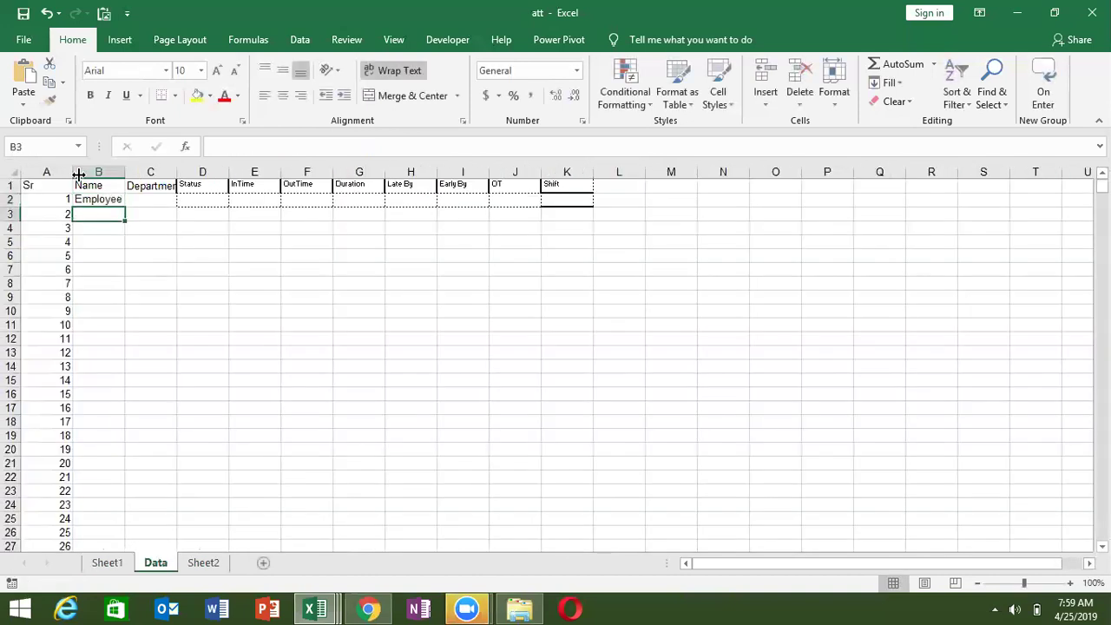
Change the VLOOKUP column index in B2 from 2 to 3 as a test.
key(Up)
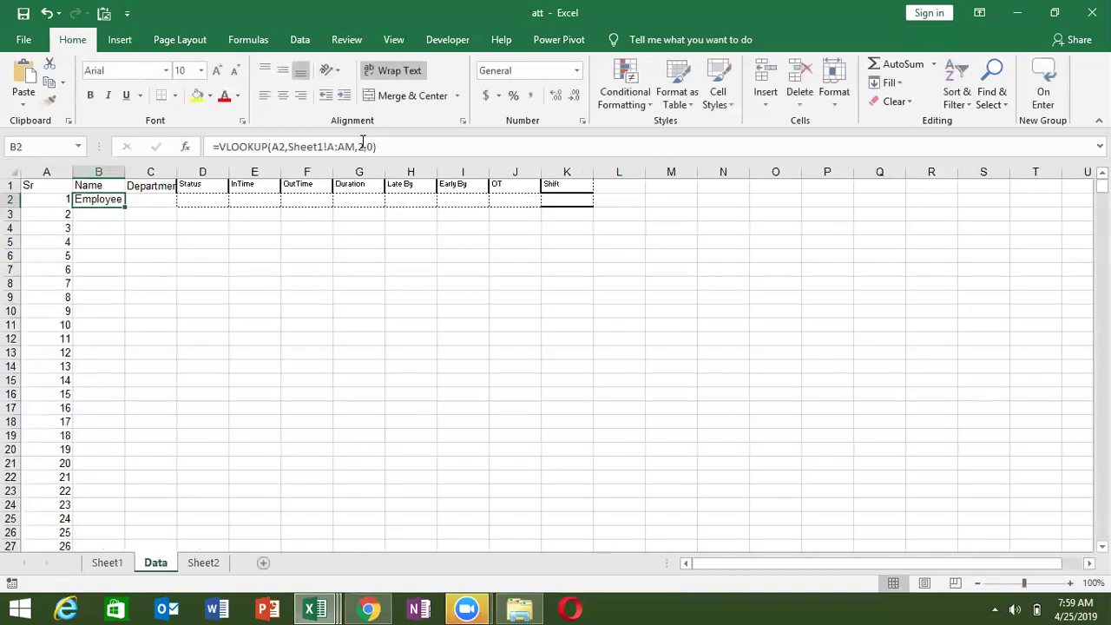
click(360, 147)
key(Delete)
text(3)
key(Return)
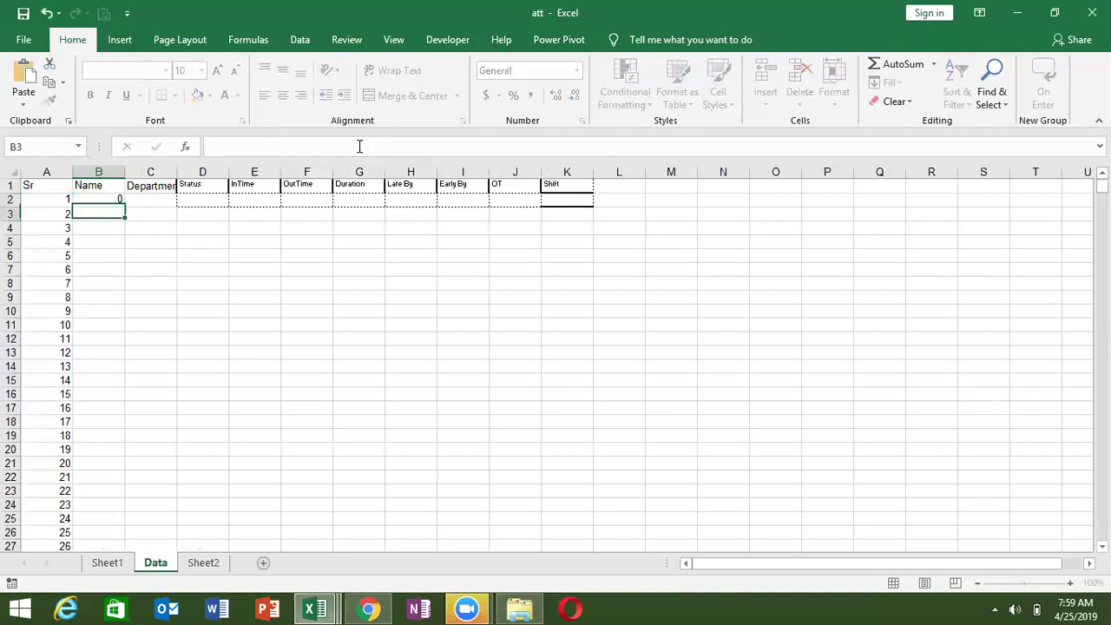
Restore B2's VLOOKUP column index to 2 and bring up the Sheet1 attendance report.
key(Up)
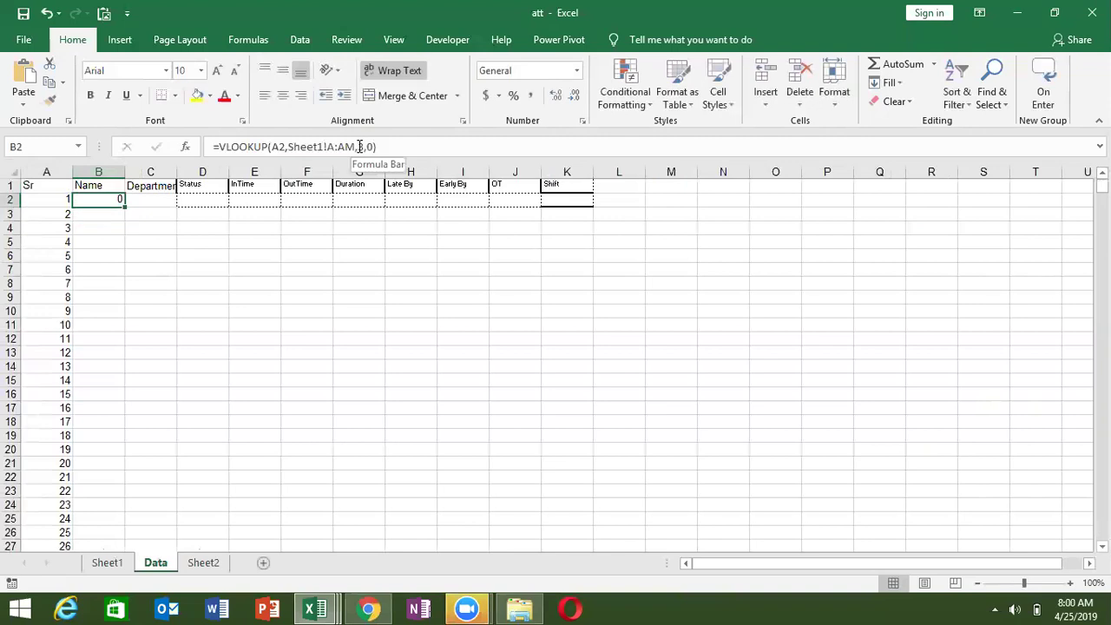
click(359, 146)
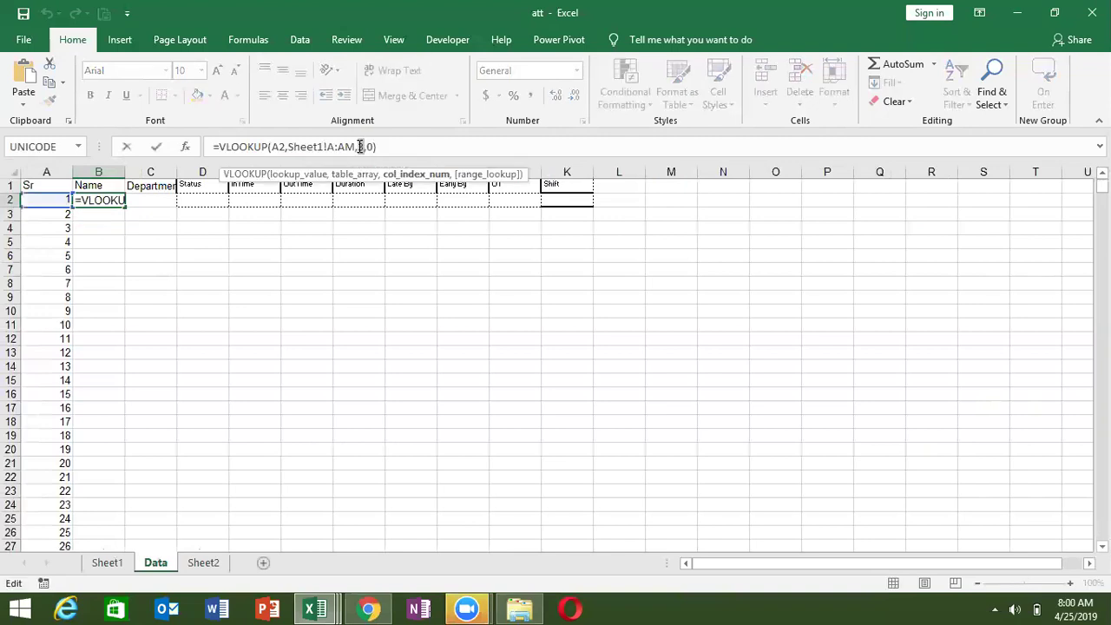
text(1)
key(BackSpace)
text(2)
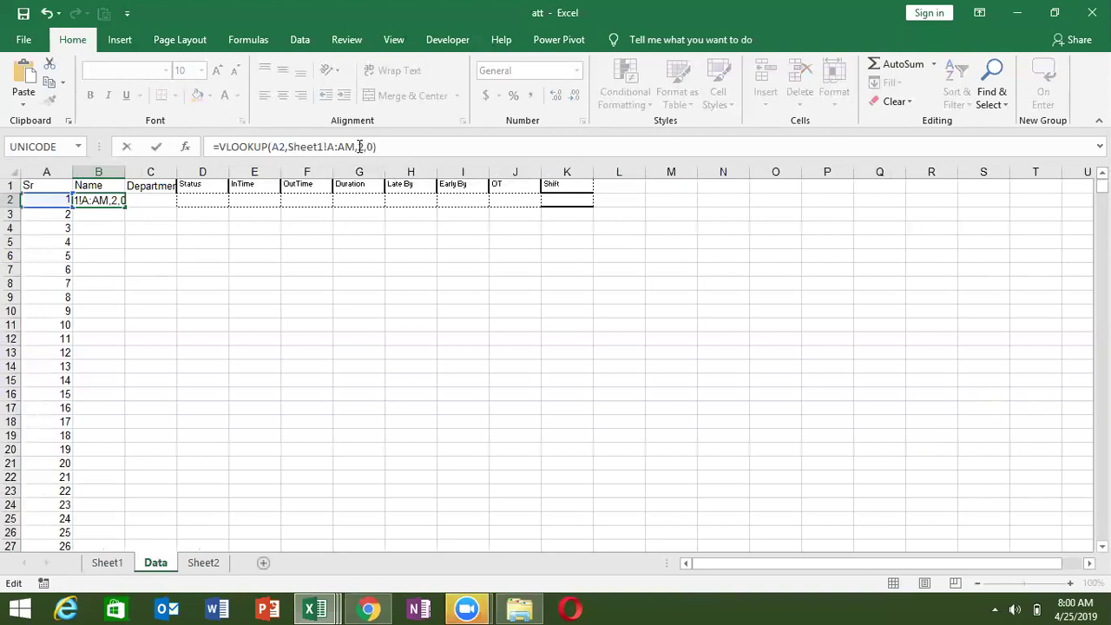
key(Return)
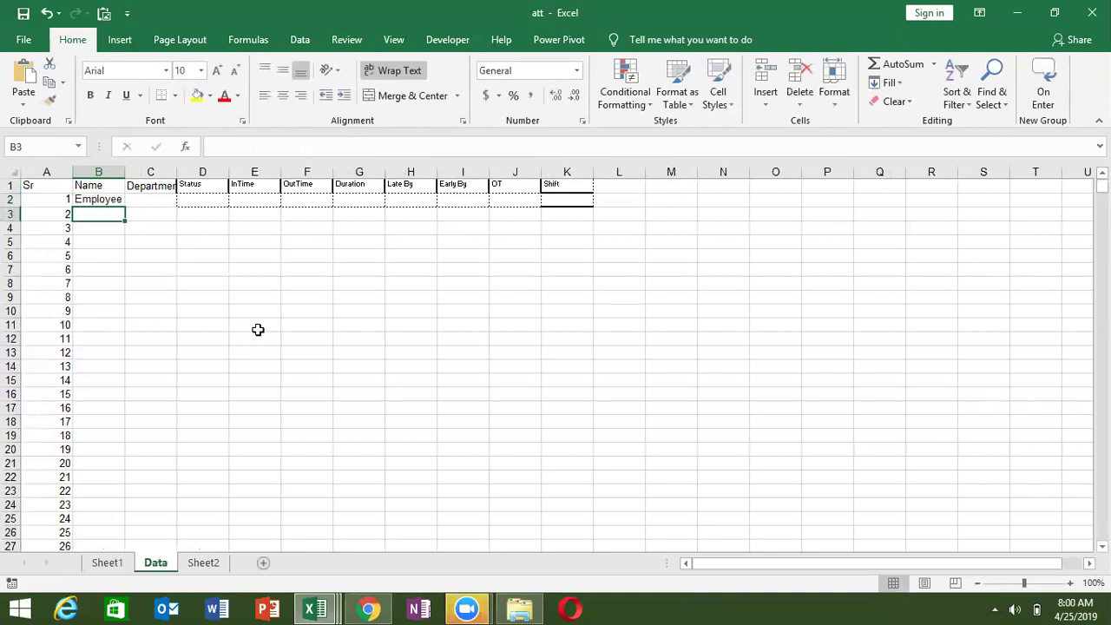
click(111, 566)
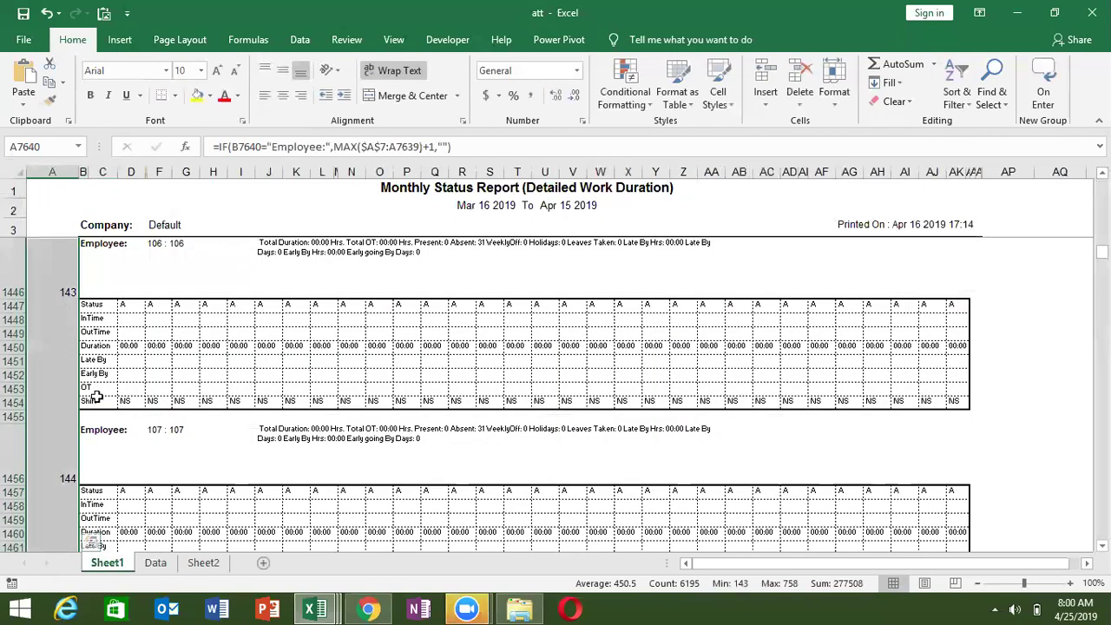
On Sheet1, check the Employee labels and merged ID/name cell E10, then slightly widen the column beside it.
click(102, 431)
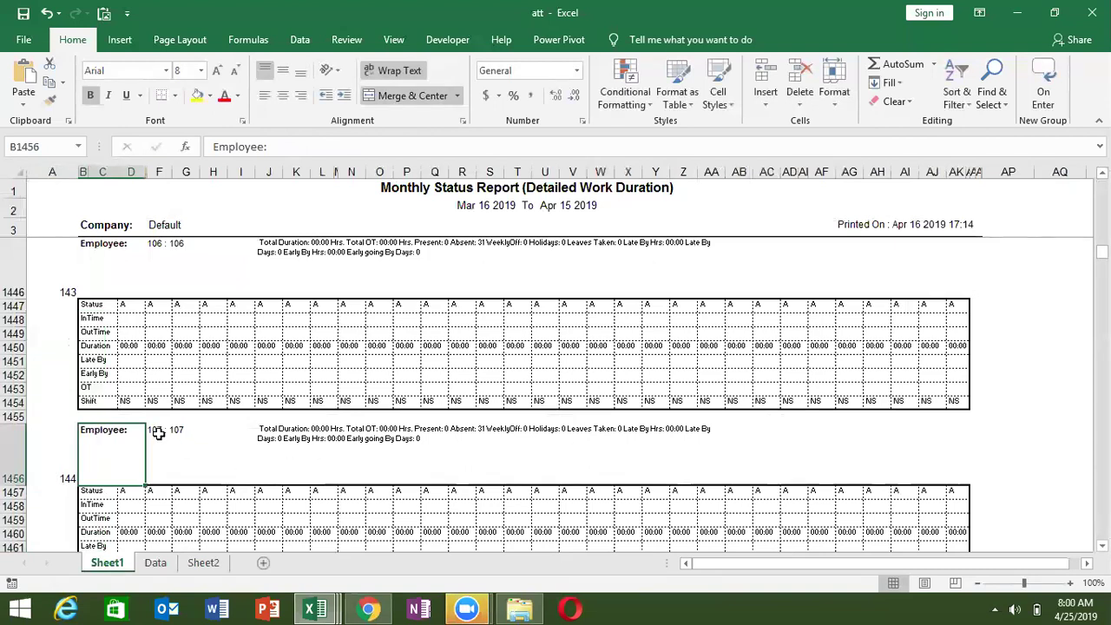
click(59, 444)
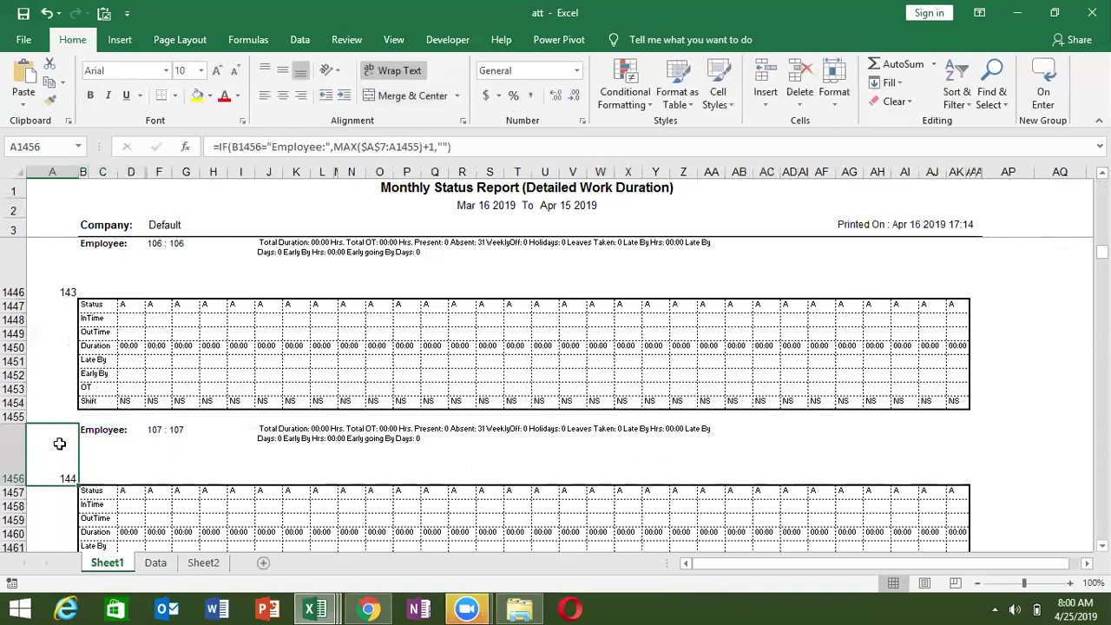
key(ctrl+Home)
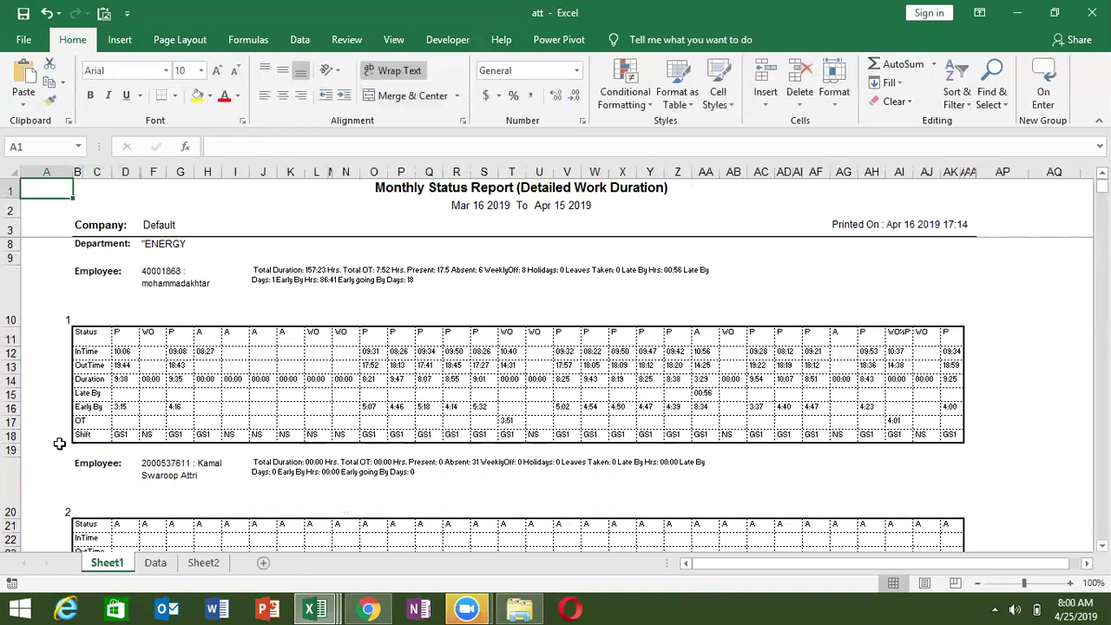
click(101, 279)
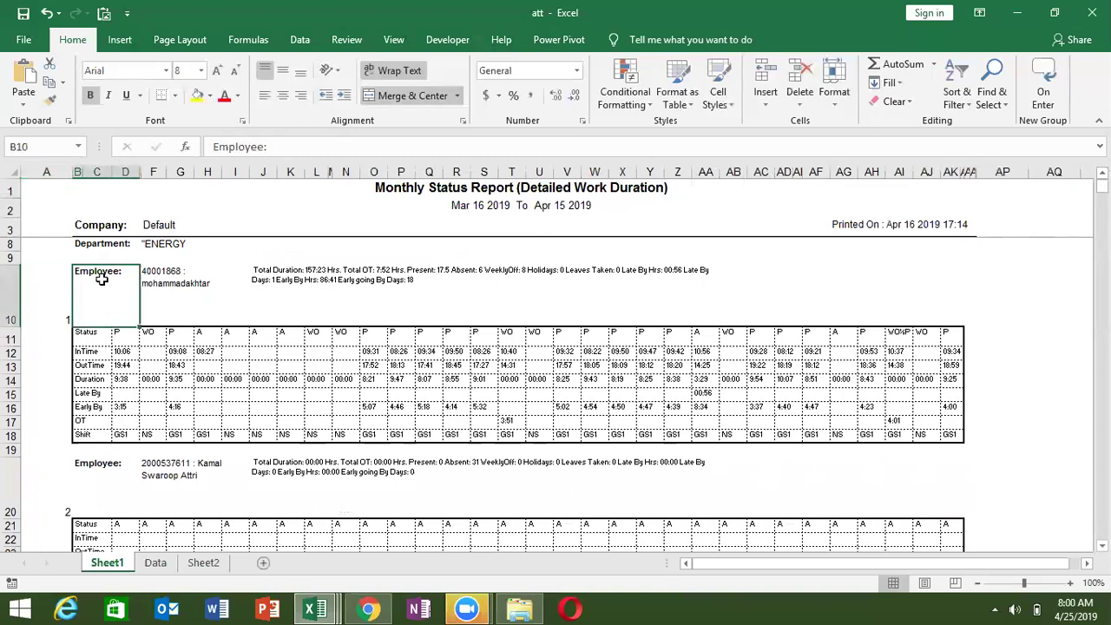
click(156, 285)
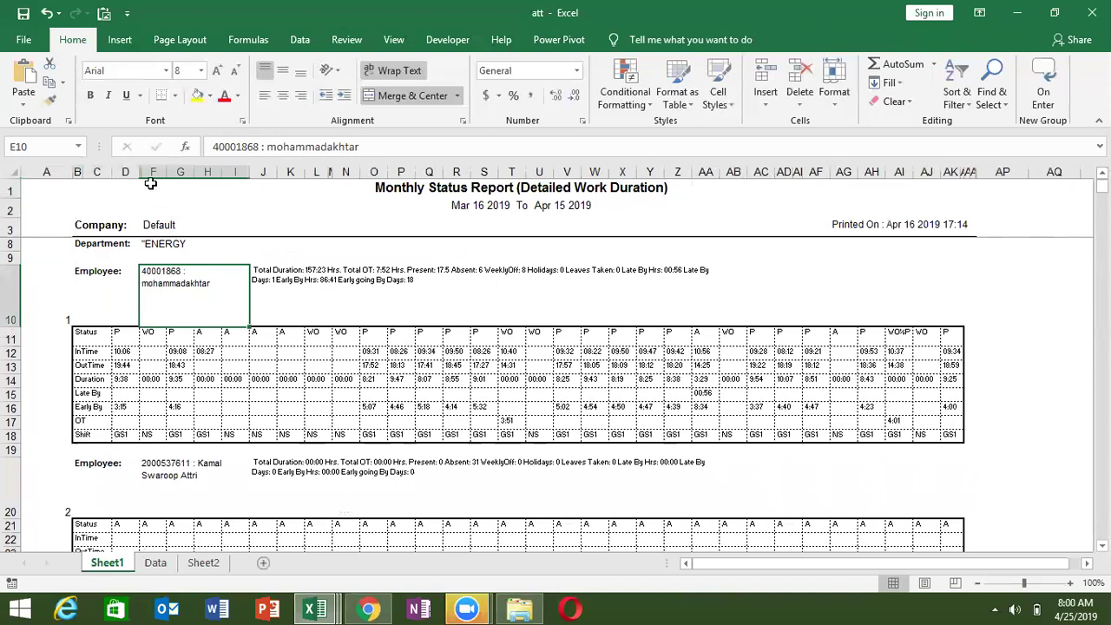
drag(142, 173, 148, 174)
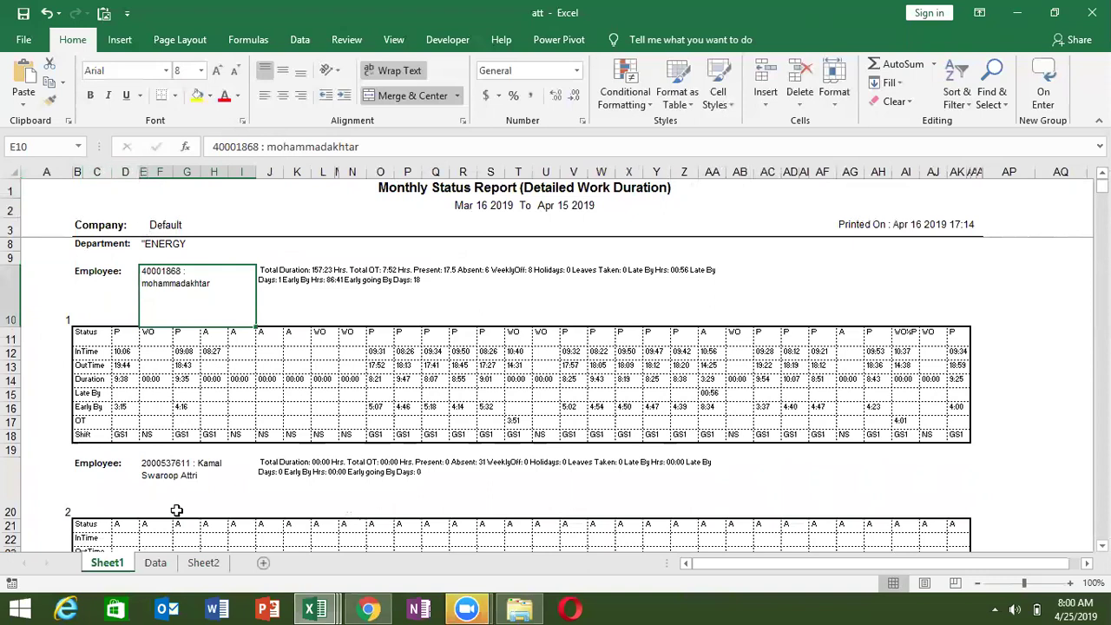
Return to the Data sheet with lookup cell B2 selected.
click(156, 563)
drag(111, 279, 109, 203)
click(110, 201)
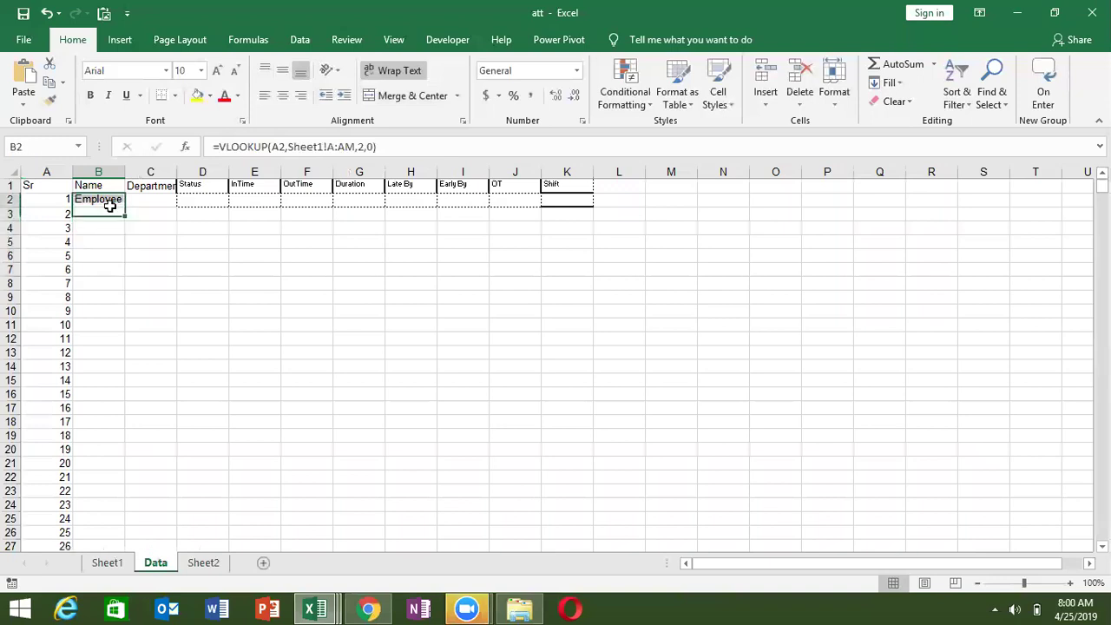
Correct the VLOOKUP column index in B2 so it returns the employee ID and name.
click(361, 146)
key(BackSpace)
text(2)
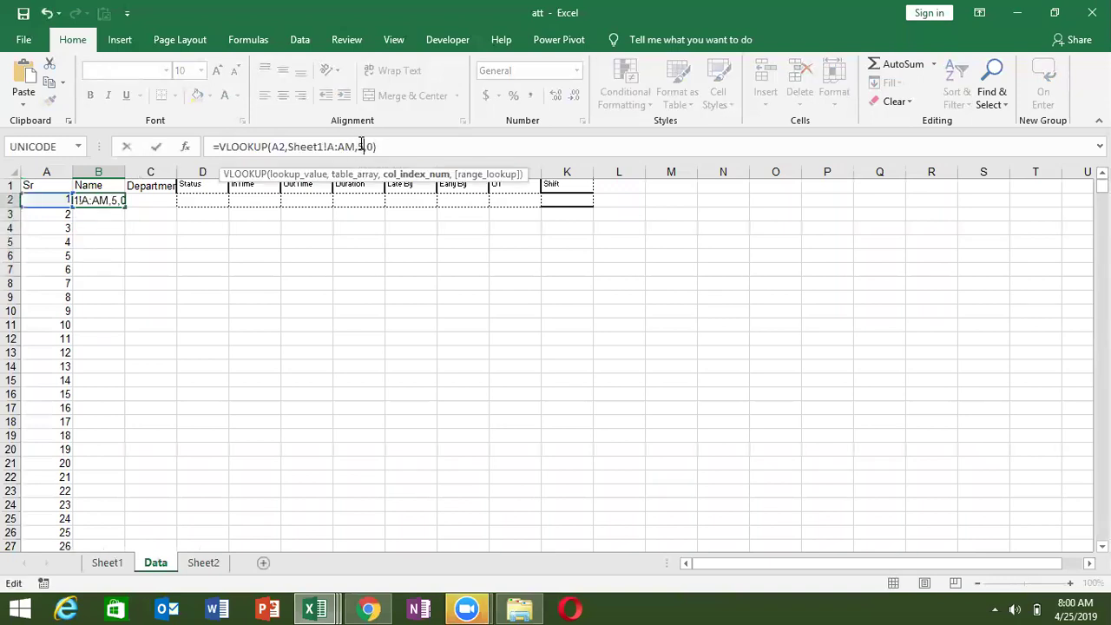
key(Return)
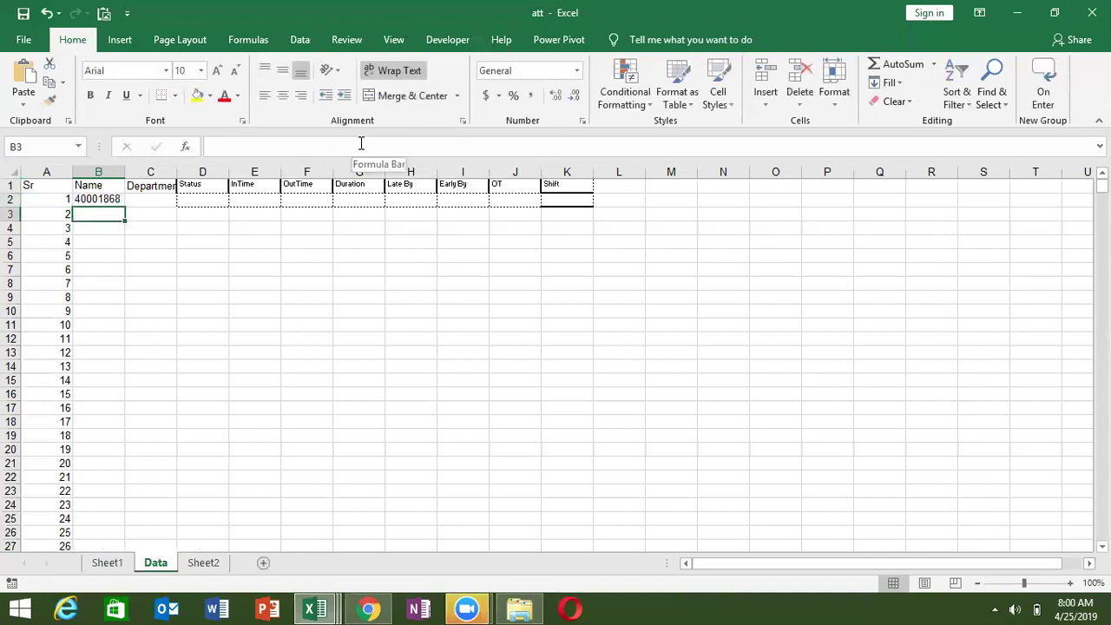
key(Up)
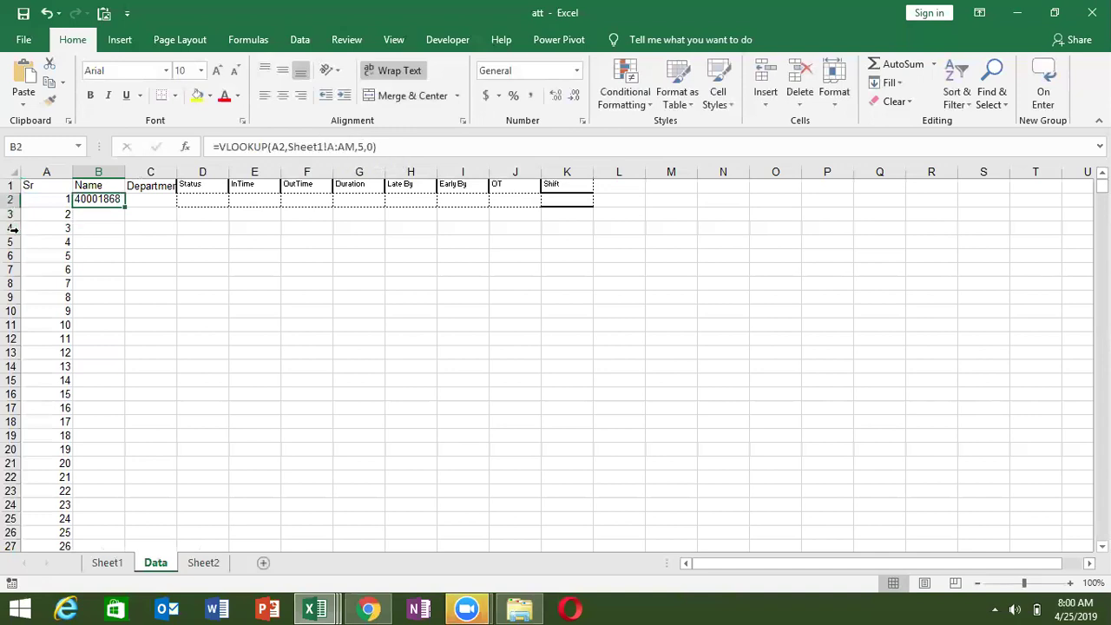
Auto-fit row 2, widen column B, and fill the lookup formula down the Name column.
mouse_move(13, 209)
mouse_down()
mouse_move(13, 234)
mouse_move(12, 200)
mouse_up()
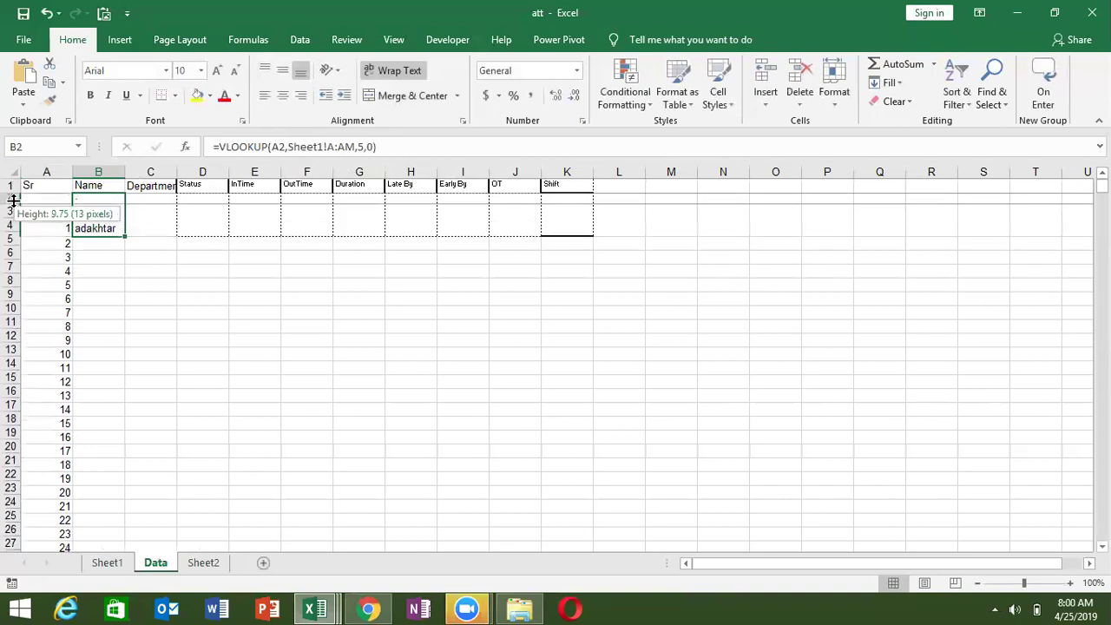
drag(12, 199, 15, 206)
double_click(15, 207)
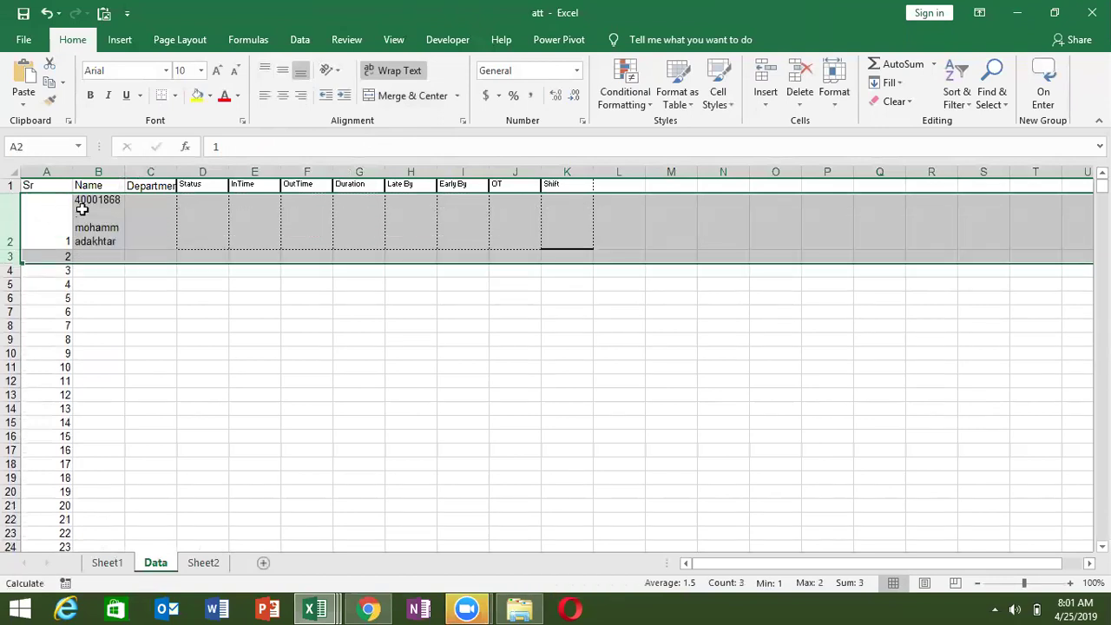
click(82, 210)
drag(125, 172, 156, 172)
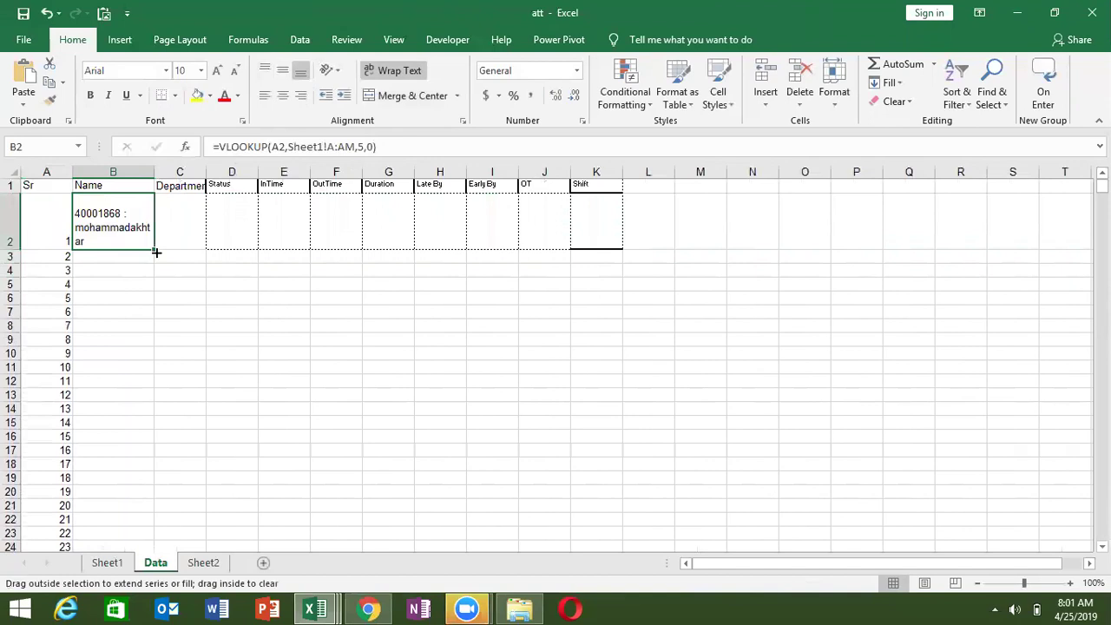
double_click(156, 253)
click(167, 228)
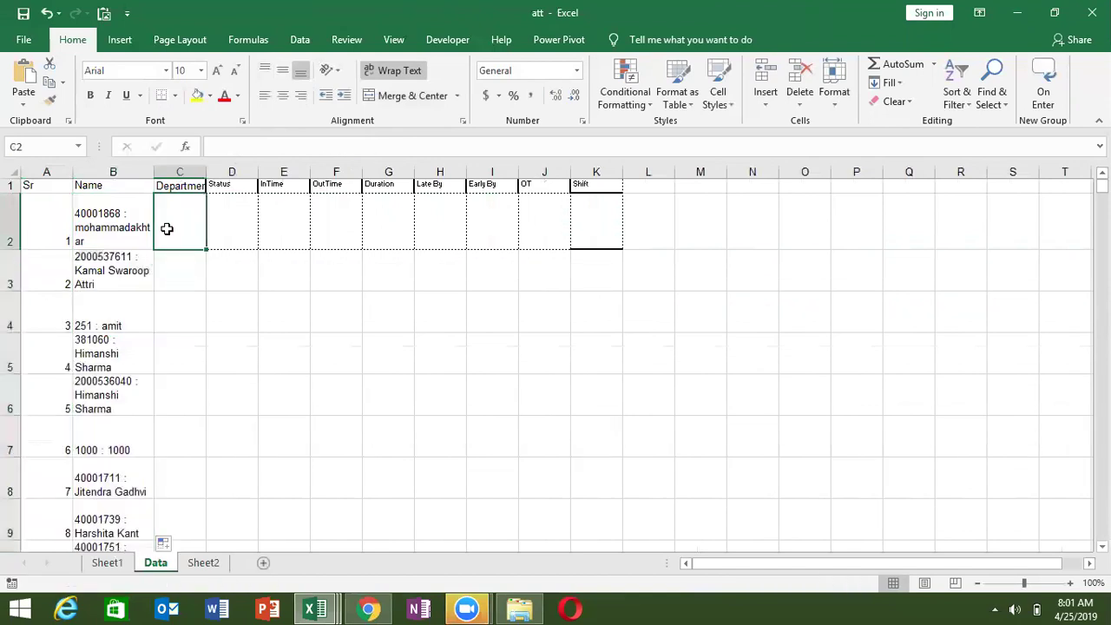
click(108, 563)
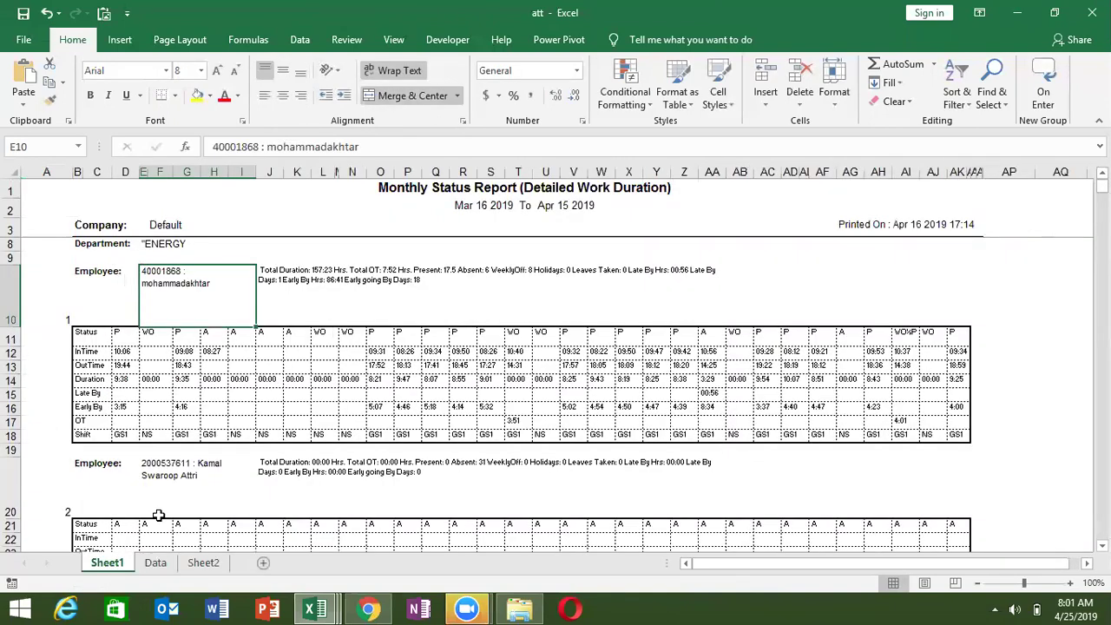
click(167, 475)
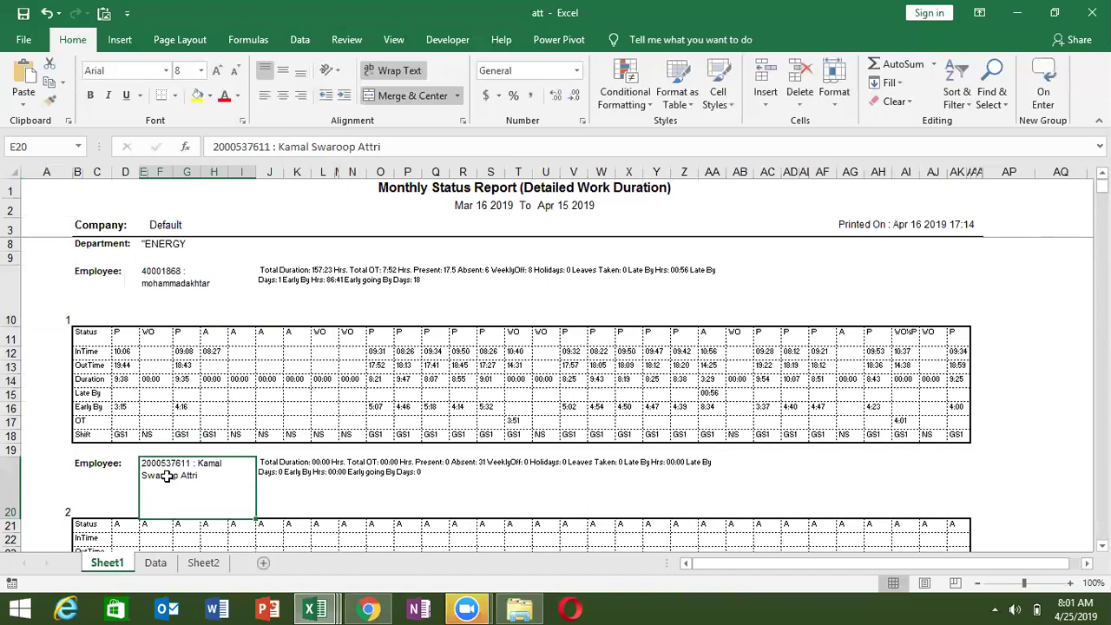
key(Up)
key(Up)
key(Up)
key(Up)
key(Up)
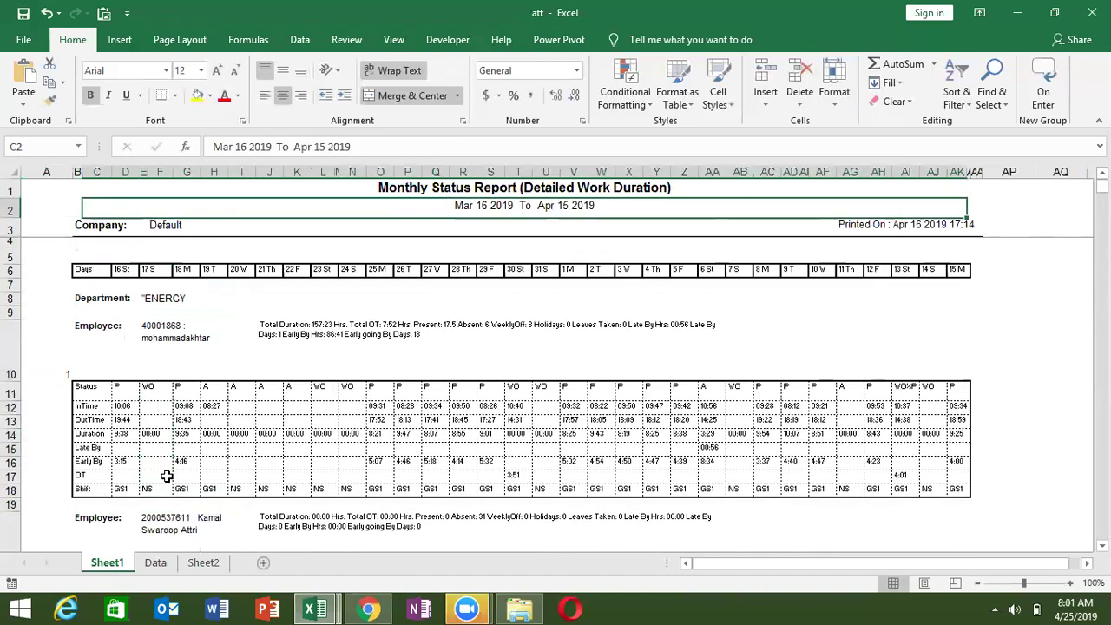
click(167, 473)
key(Down)
key(Down)
key(Down)
key(Down)
key(Down)
key(Down)
key(Down)
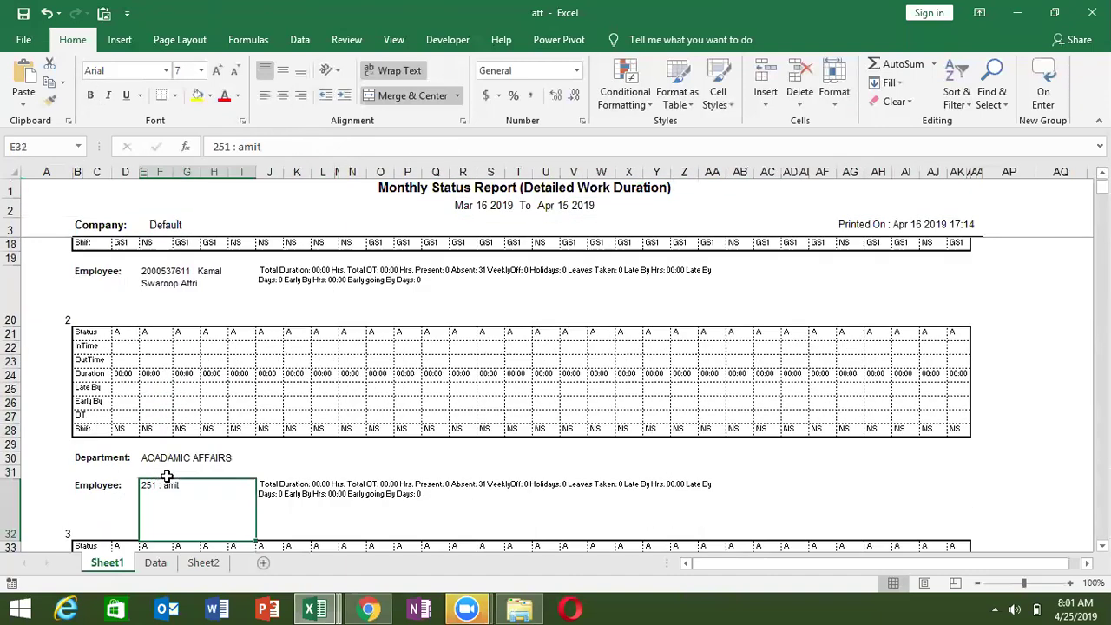
key(Down)
key(Down)
key(Up)
key(Up)
key(Up)
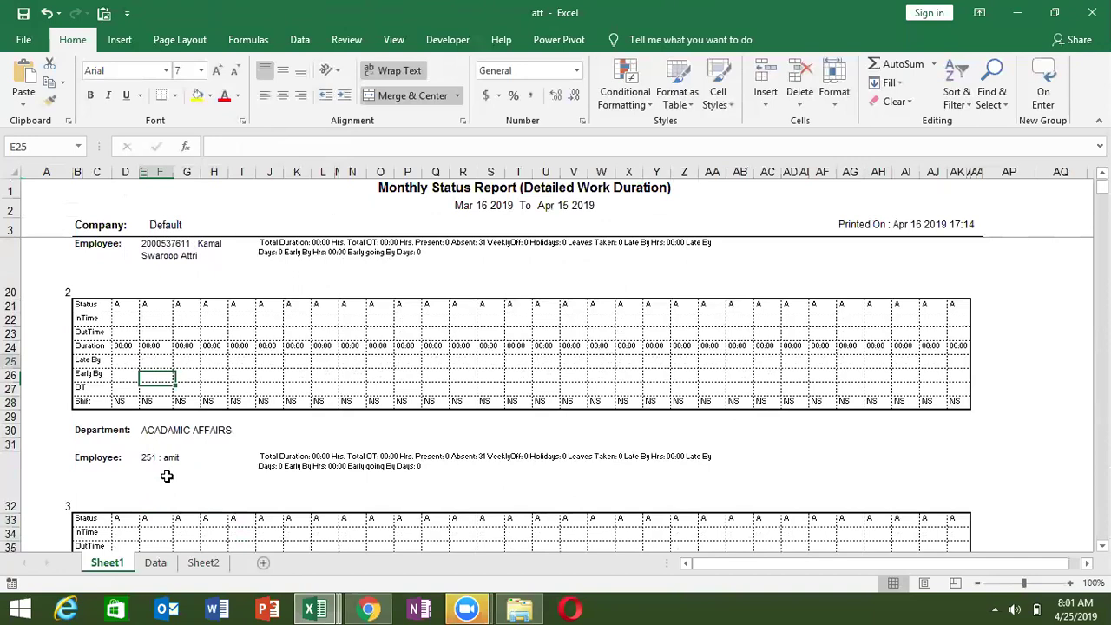
key(Up)
key(Up)
key(Up)
key(Up)
key(Up)
key(Up)
key(Down)
key(Down)
key(Down)
key(Down)
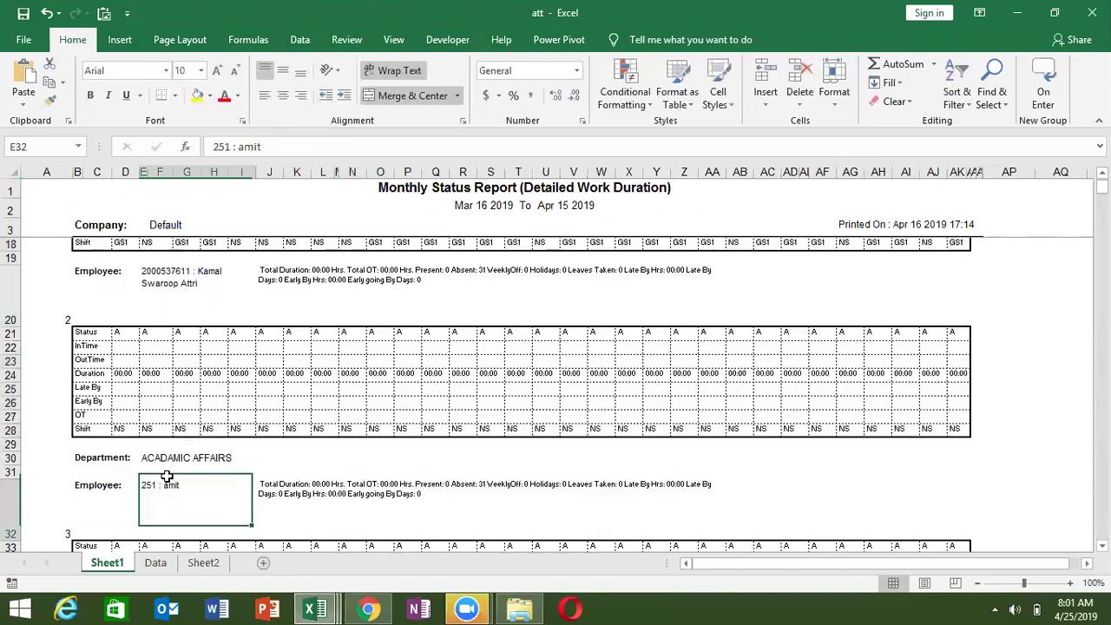
key(Down)
key(Down)
key(Down)
key(Down)
key(Down)
key(Down)
key(Down)
key(Down)
key(Down)
key(Down)
key(Down)
key(Down)
key(Down)
key(Down)
key(Down)
key(Down)
key(Down)
key(Down)
key(Down)
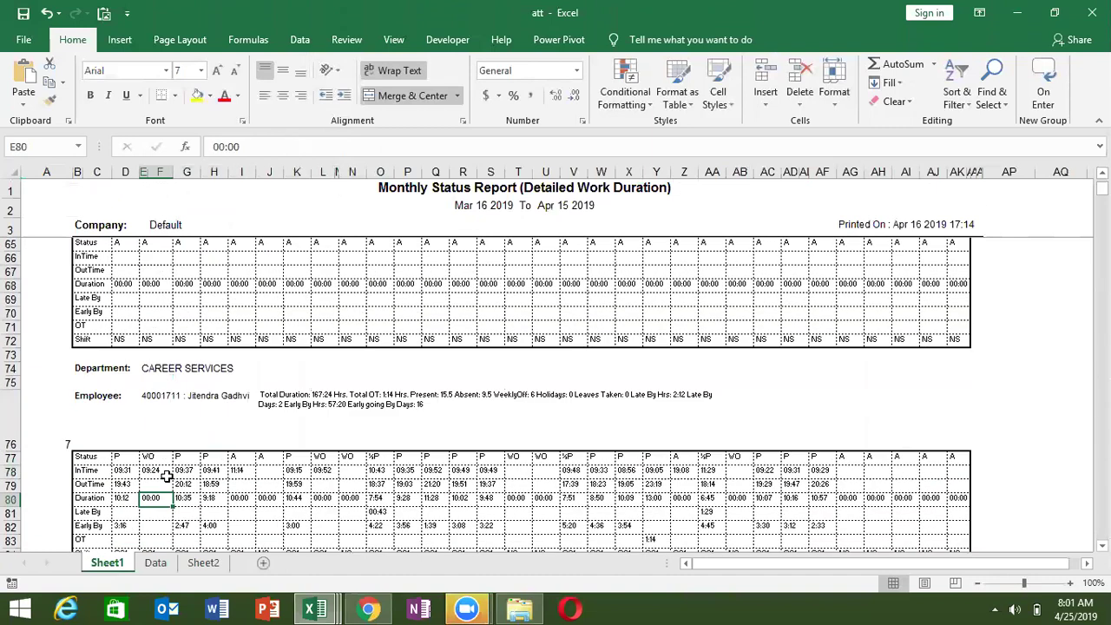
click(153, 561)
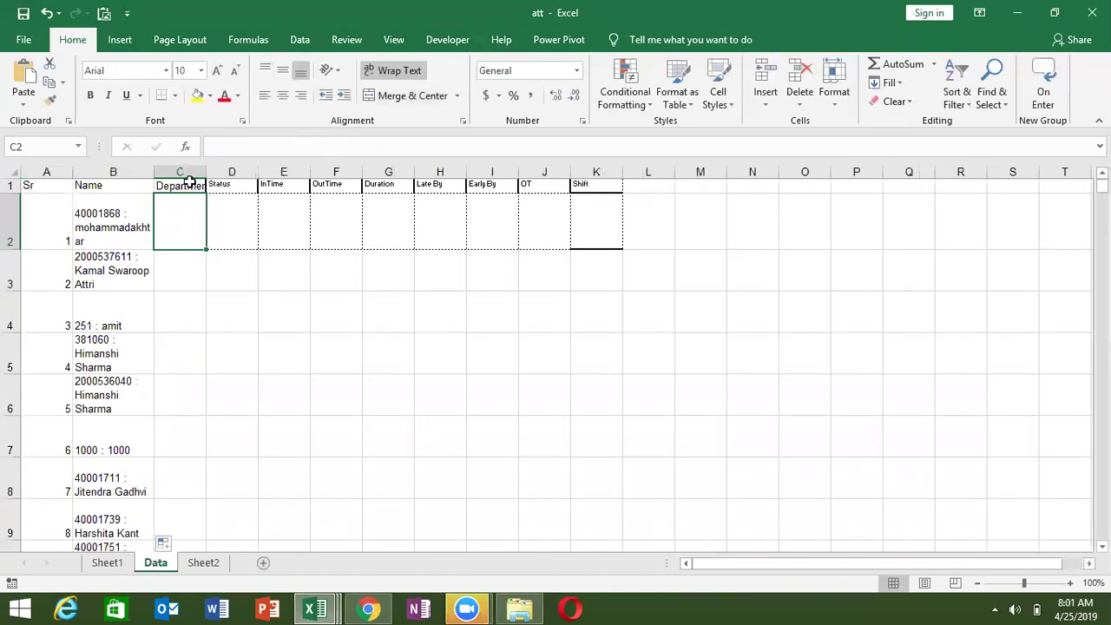
Delete the Department column from the Data sheet.
click(185, 145)
key(Escape)
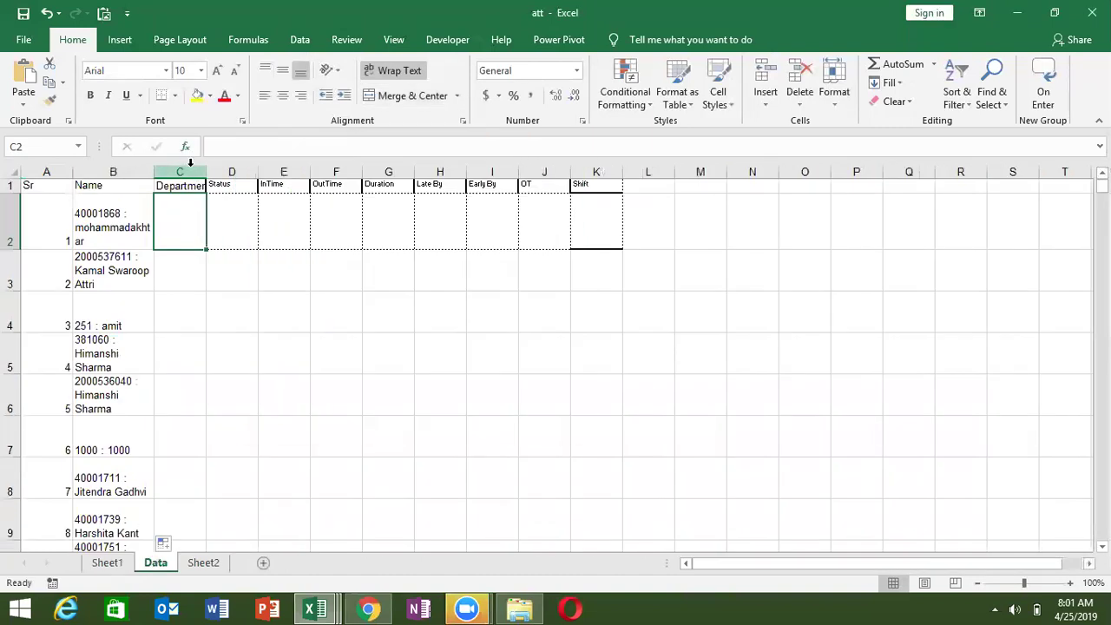
click(190, 167)
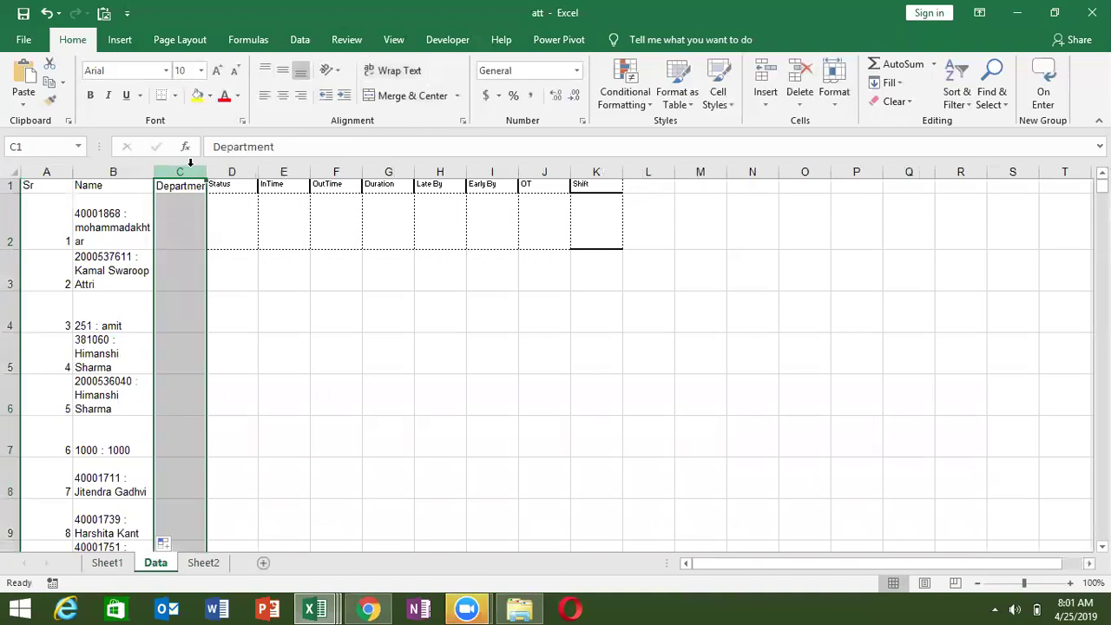
key(ctrl+minus)
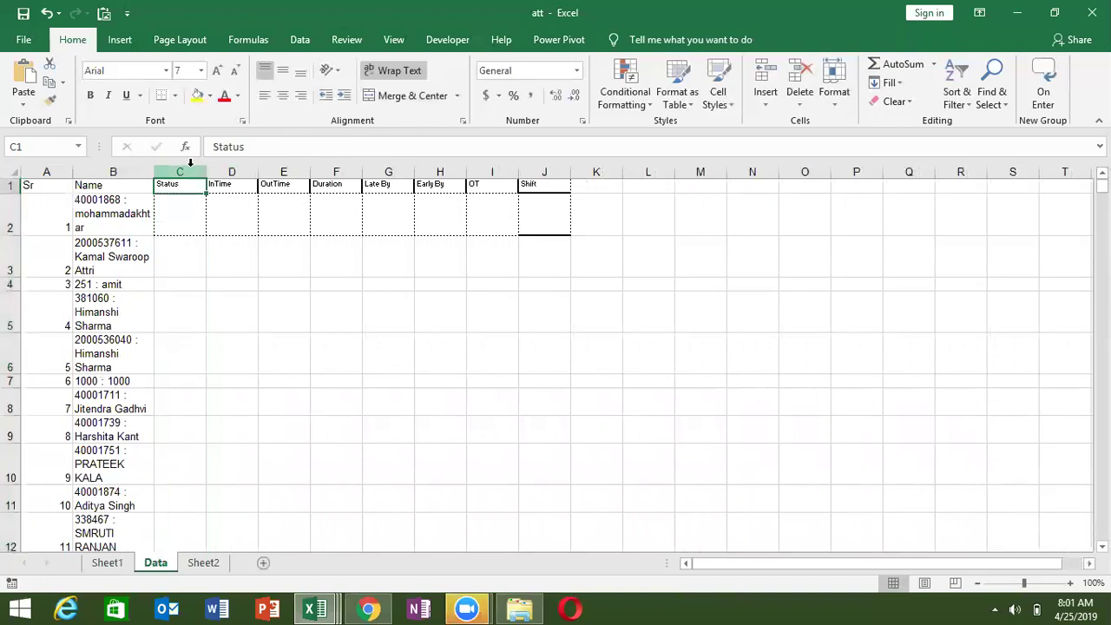
Insert a blank row above the header row.
key(shift+space)
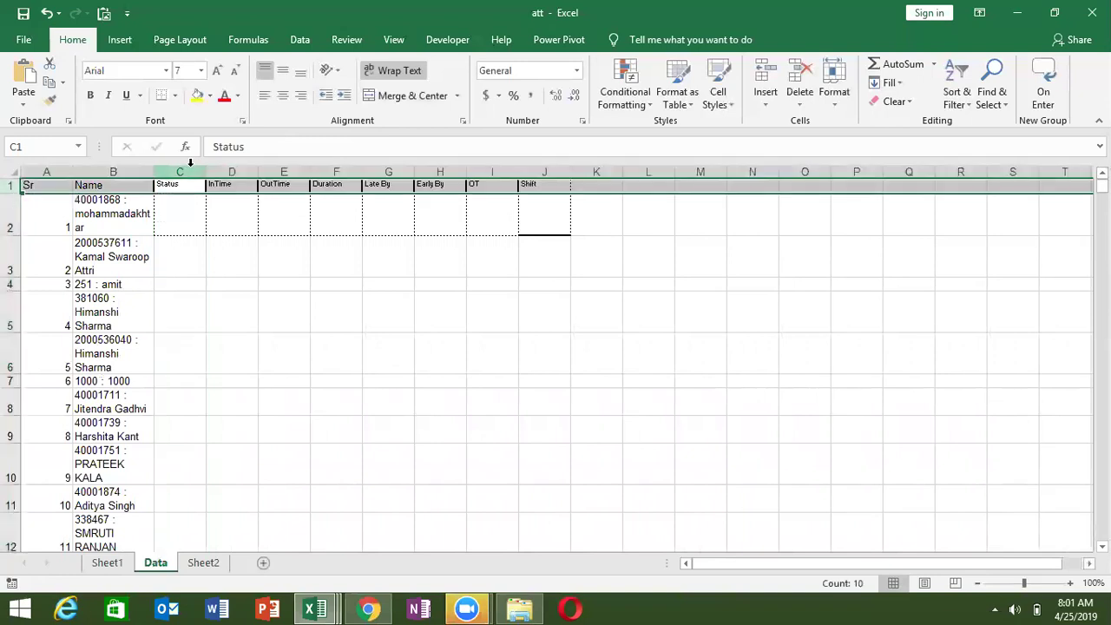
key(shift+BackSpace)
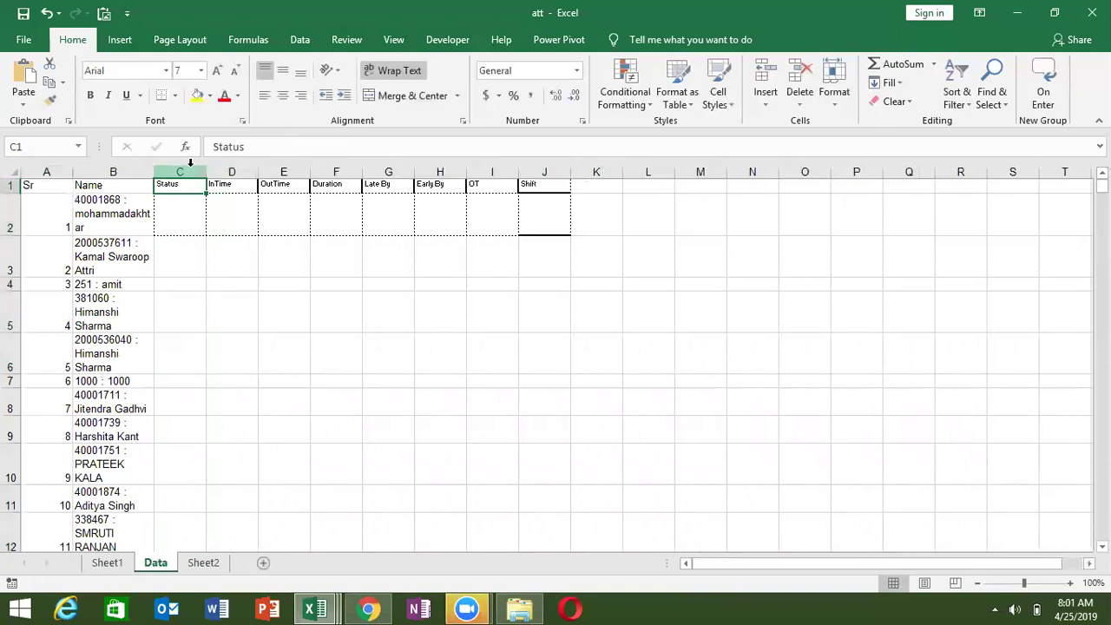
key(shift+space)
key(ctrl+shift+plus)
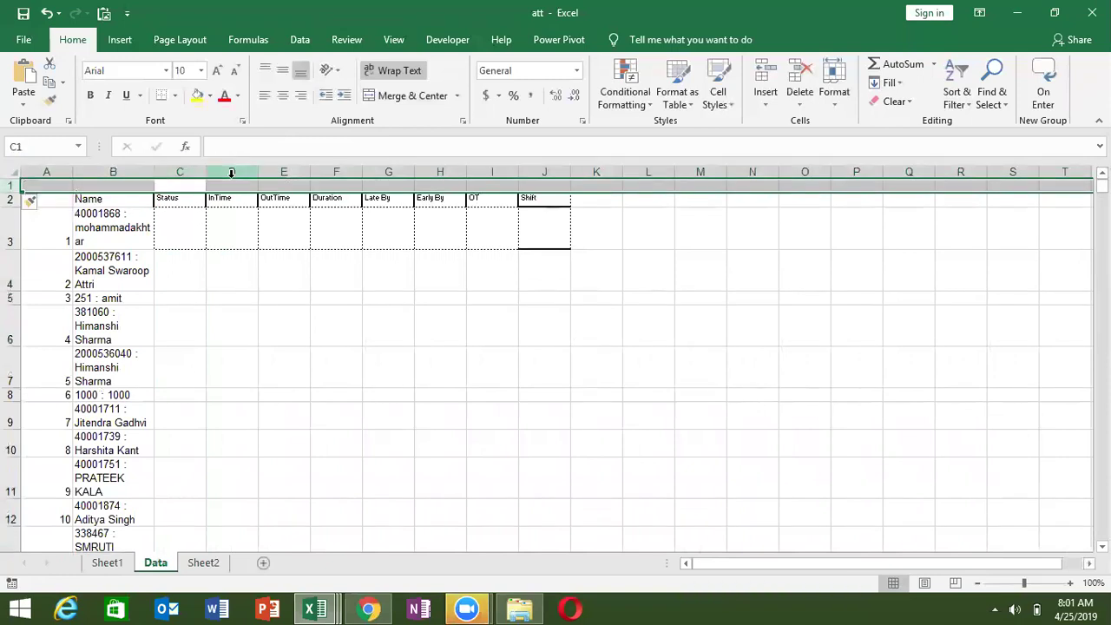
Remove the InTime through Shift columns, leaving Sr, Name and Status.
click(231, 172)
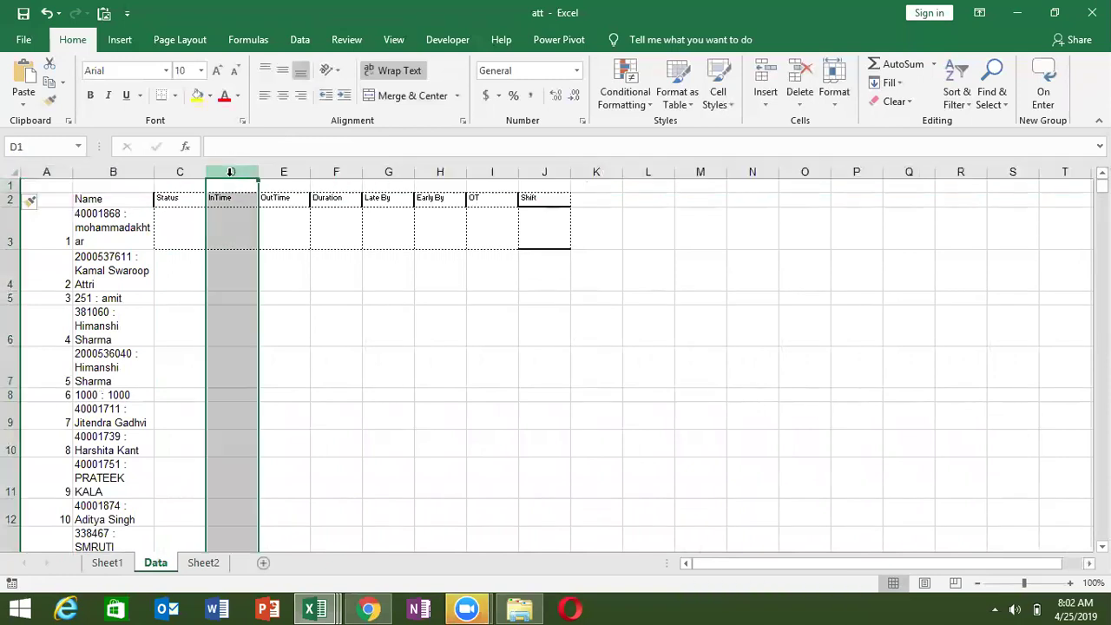
key(shift+Right)
key(shift+Right)
key(shift+Right)
key(shift+Right)
key(shift+Right)
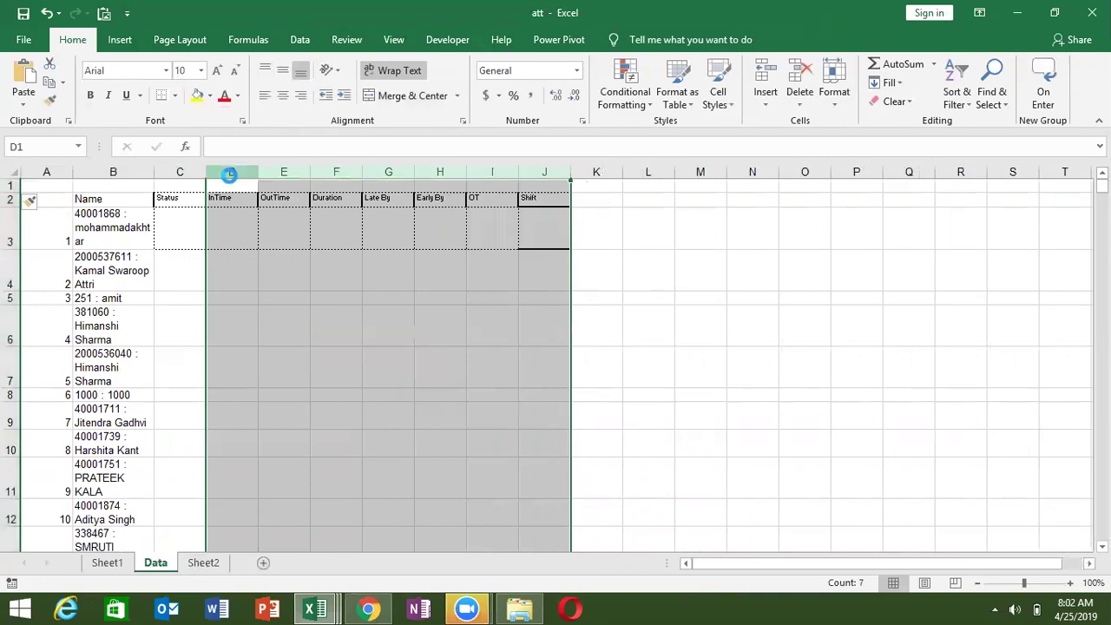
key(ctrl+minus)
click(173, 205)
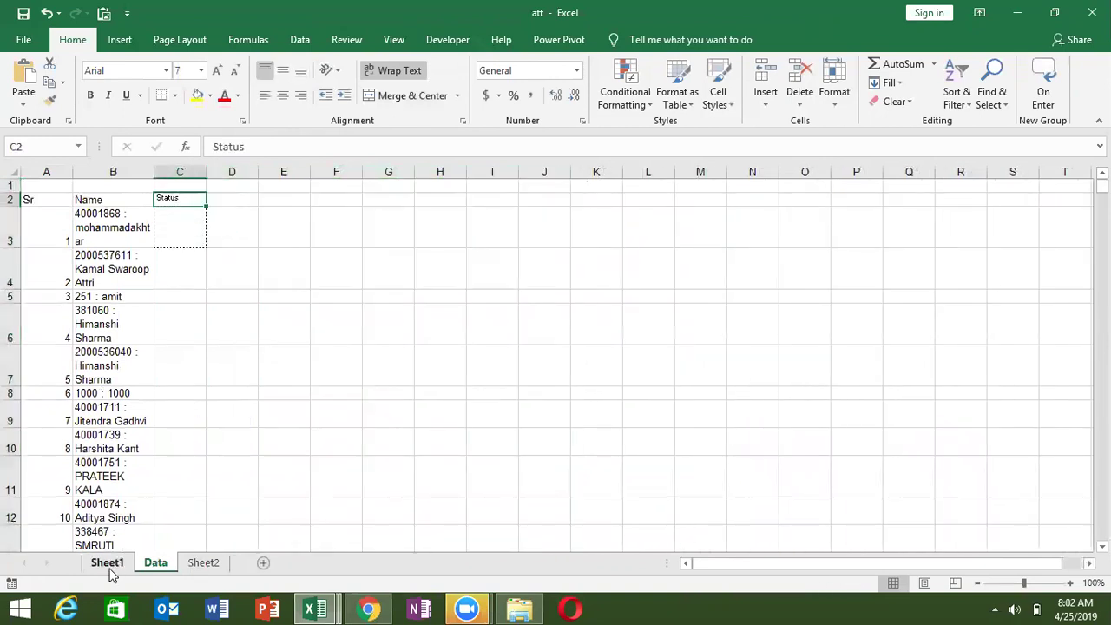
Switch to Sheet1 and return to the top of the Monthly Status Report.
click(108, 564)
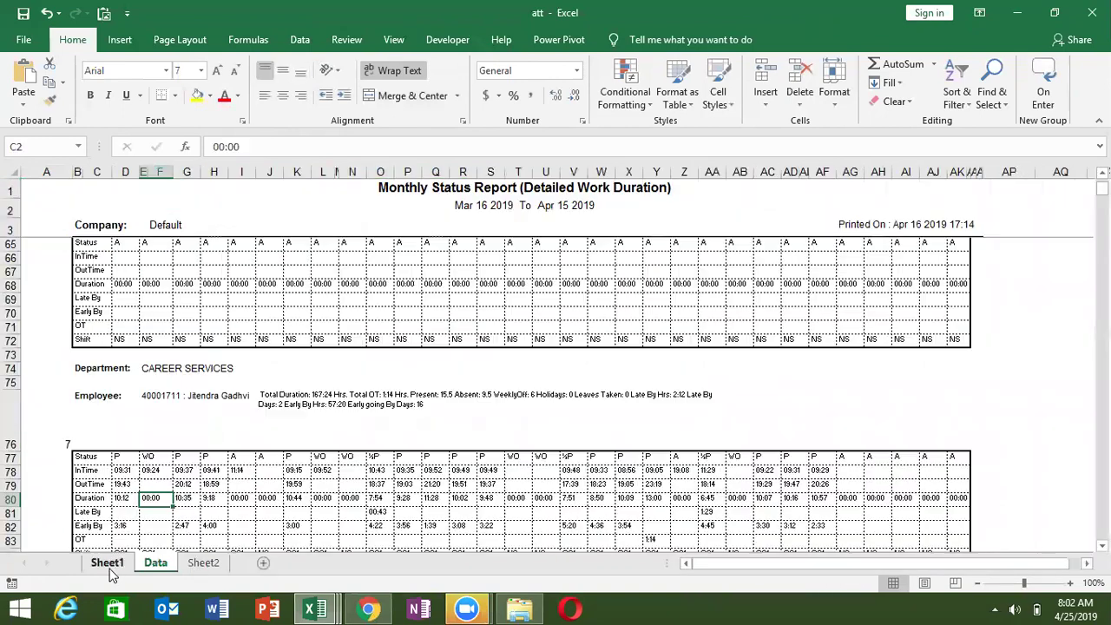
click(91, 243)
click(126, 242)
key(Down)
key(Up)
key(Up)
key(Up)
key(Up)
key(Up)
key(Up)
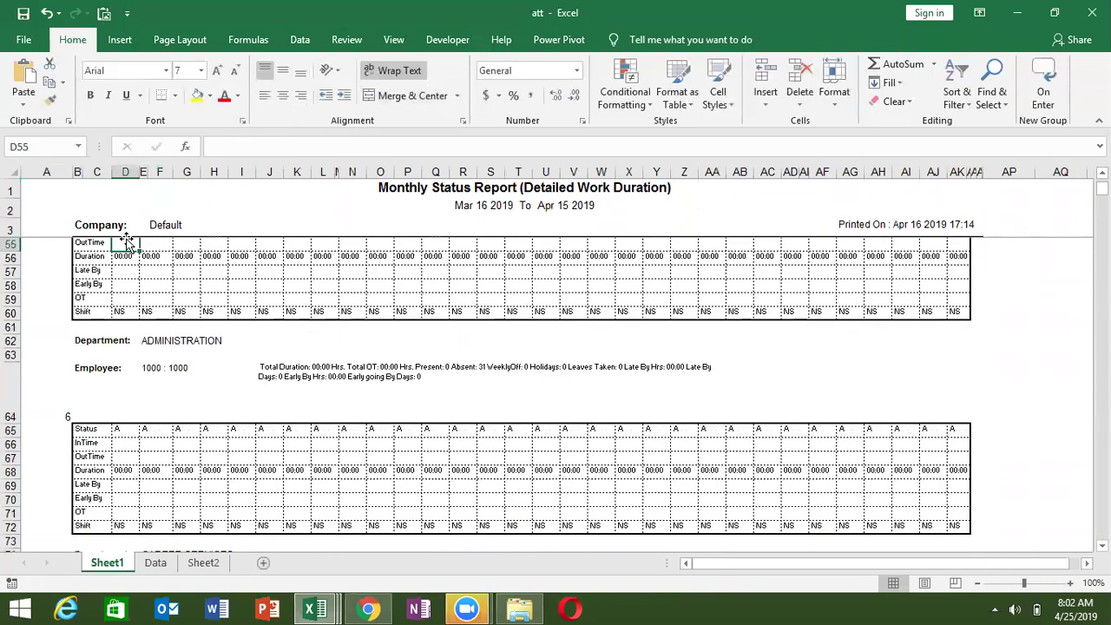
click(119, 225)
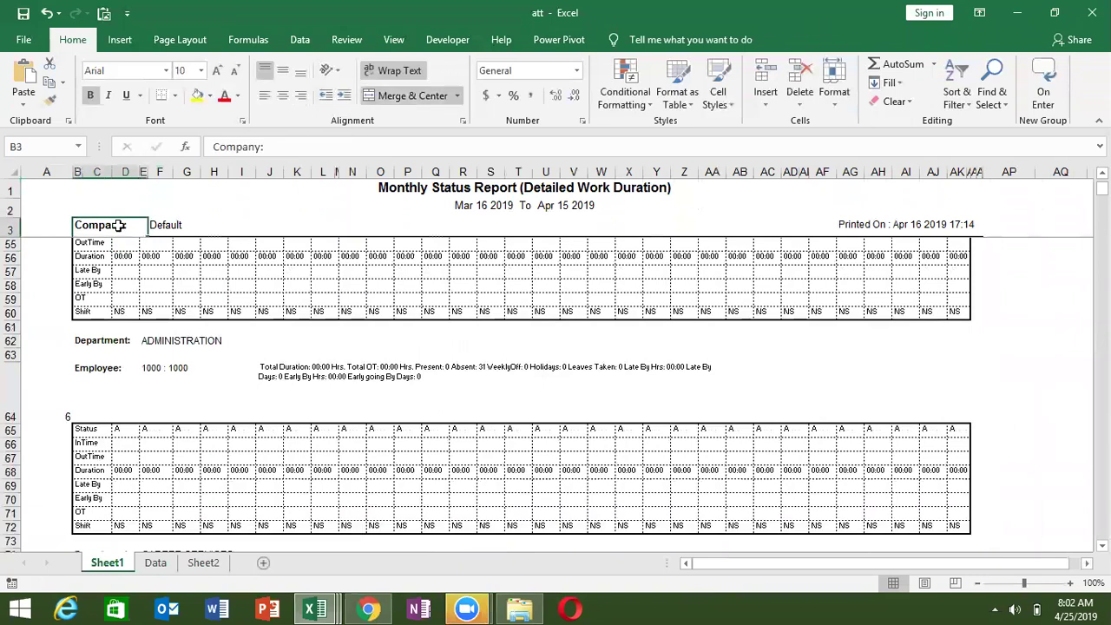
key(Down)
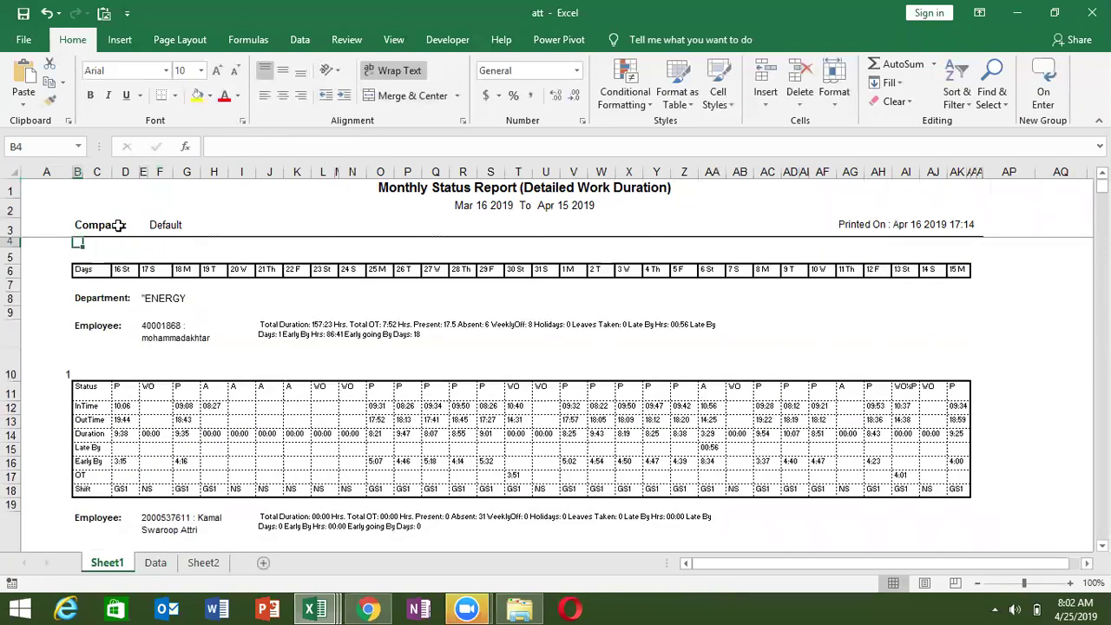